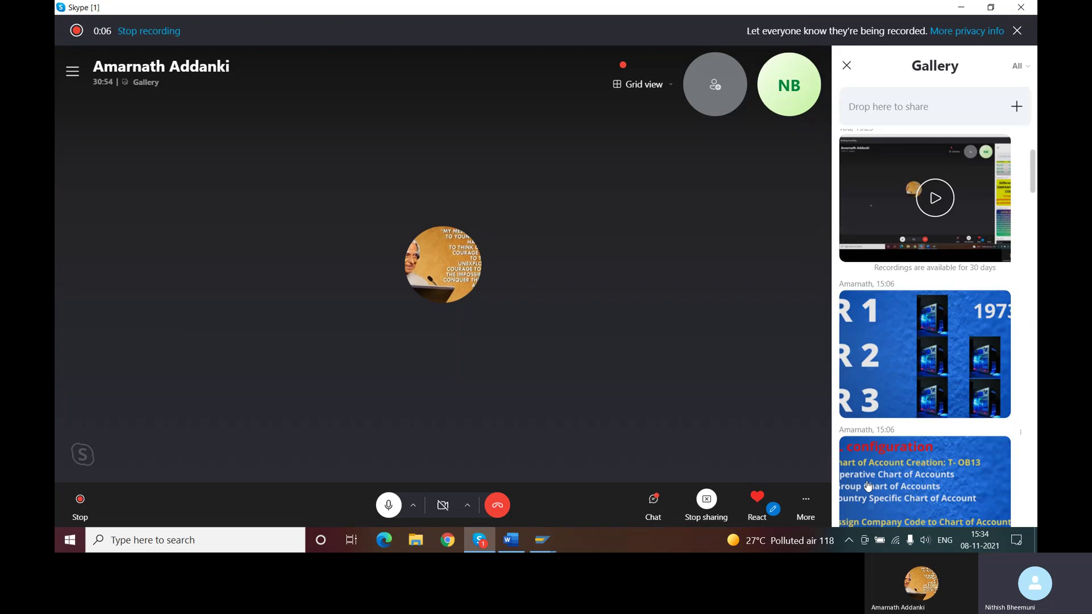
Open the G/L configuration slide in the shared gallery, review its transaction codes, and close it.
{"action": "left_click", "coordinate": [867, 486]}
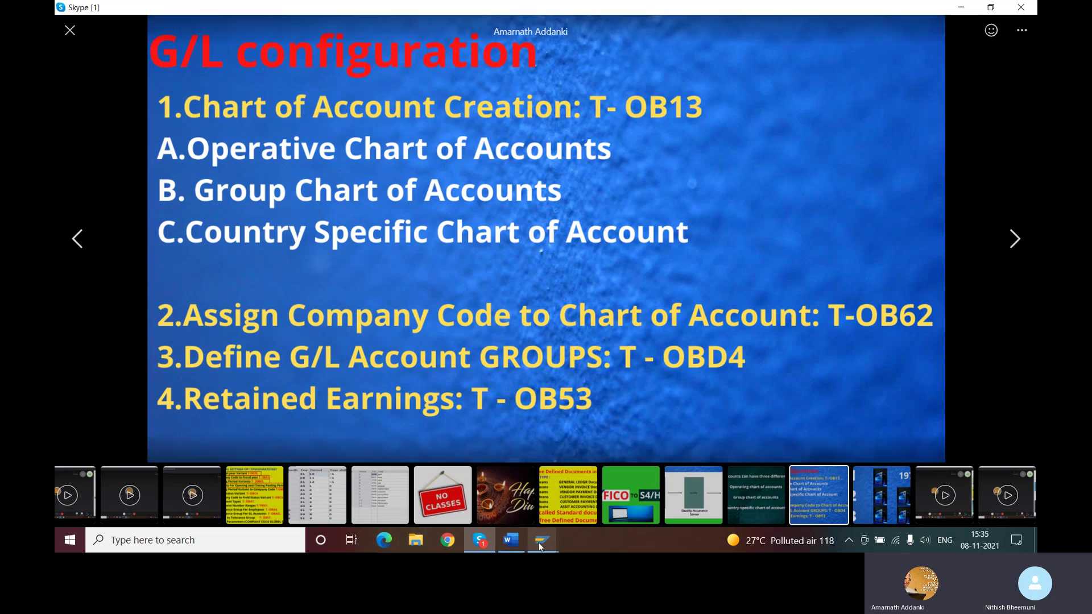
{"action": "mouse_move", "coordinate": [541, 540]}
{"action": "left_click", "coordinate": [561, 503]}
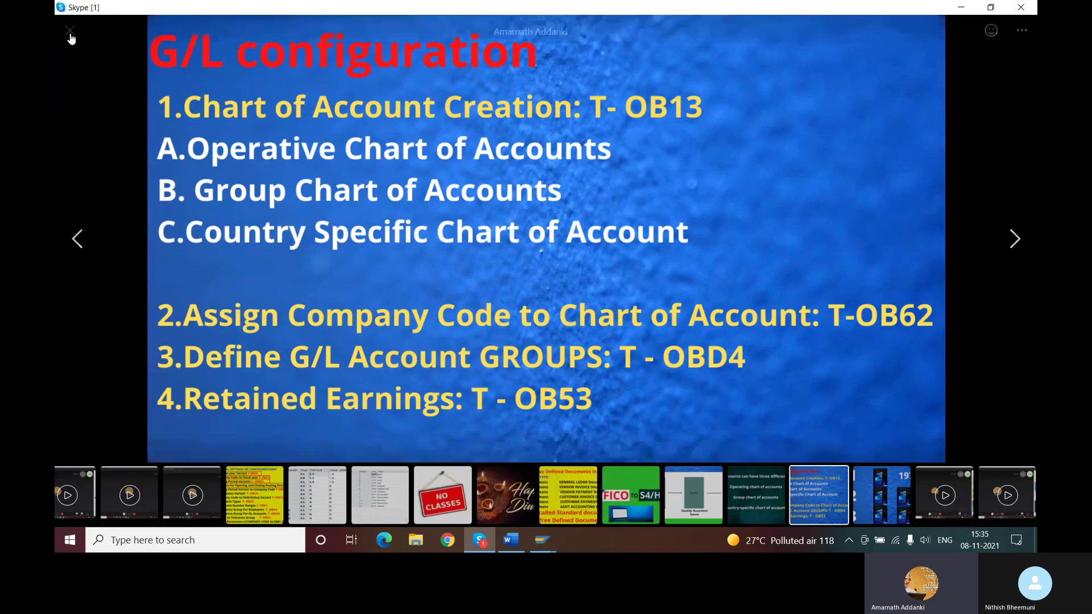
{"action": "key", "text": "Escape"}
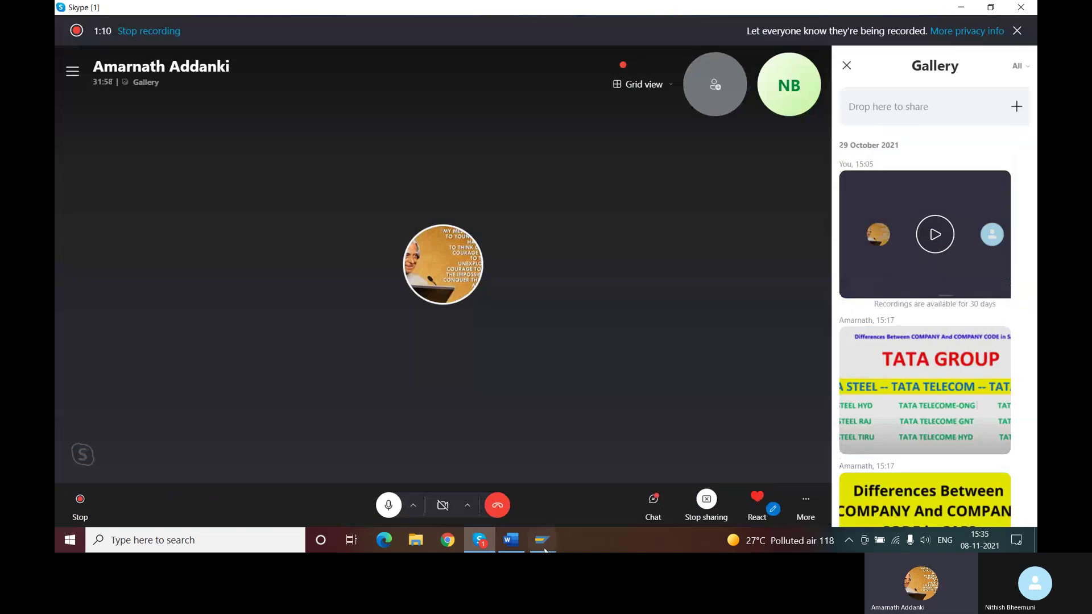
Switch to SAP and start a new chart of accounts entry in transaction OB13.
{"action": "mouse_move", "coordinate": [544, 540]}
{"action": "left_click", "coordinate": [574, 504]}
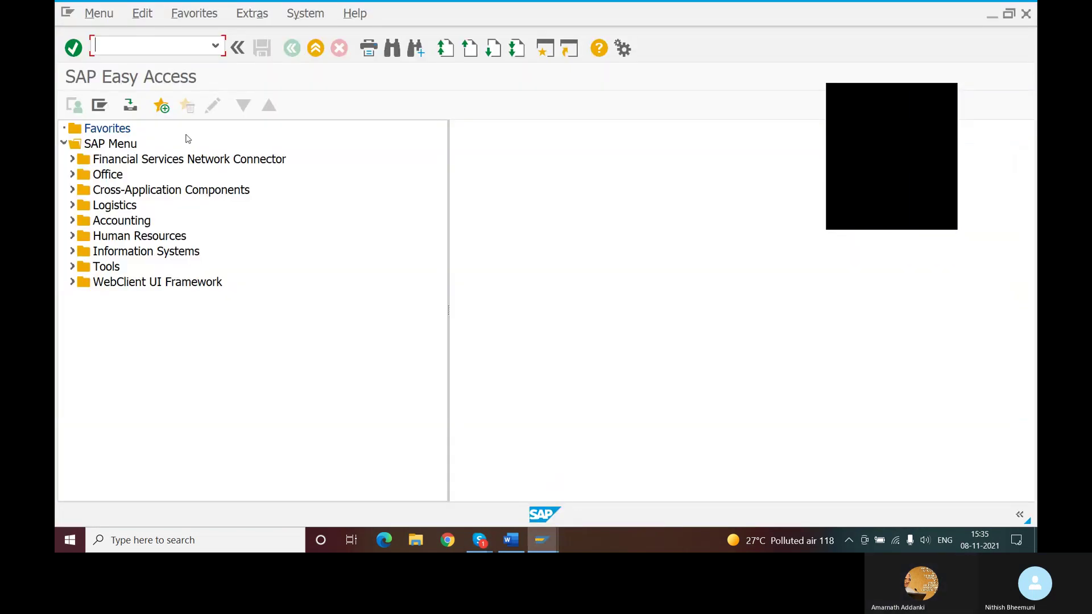
{"action": "type", "text": "OB13"}
{"action": "key", "text": "Return"}
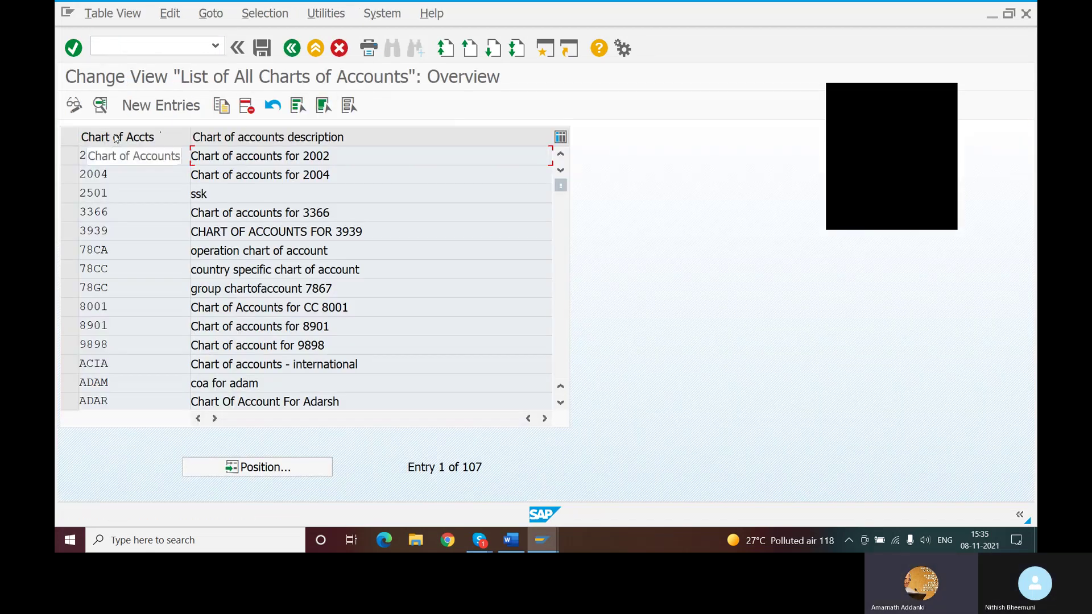
{"action": "left_click", "coordinate": [168, 110]}
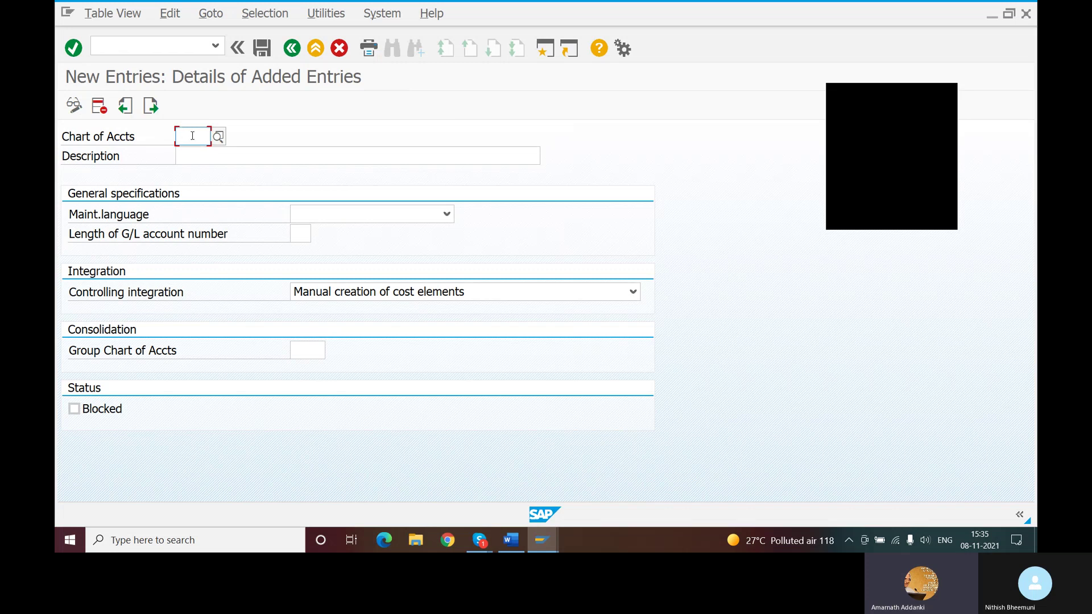
{"action": "type", "text": "N"}
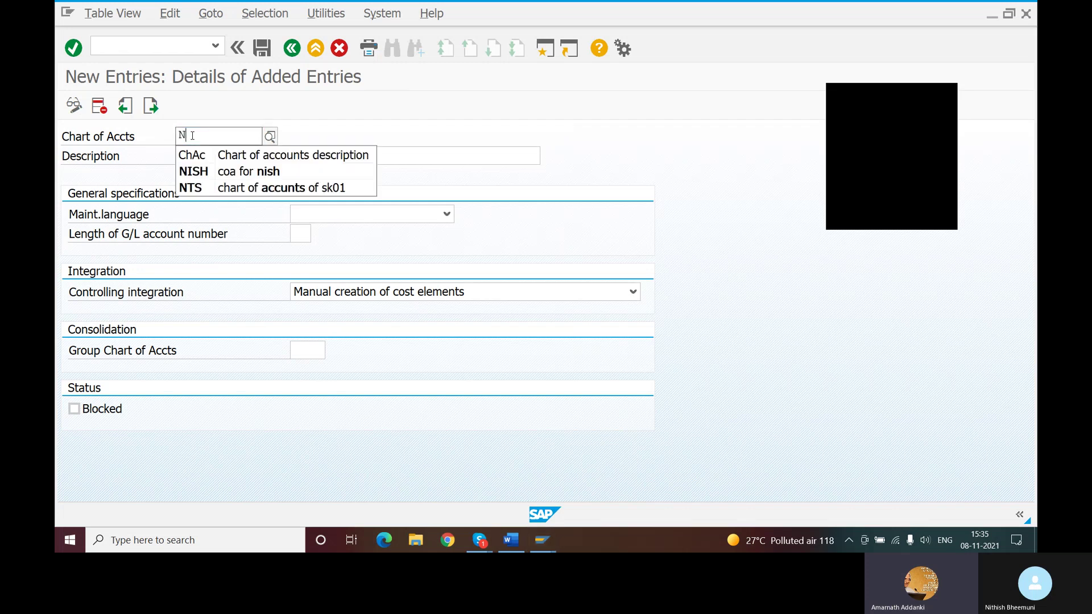
{"action": "type", "text": "ICA"}
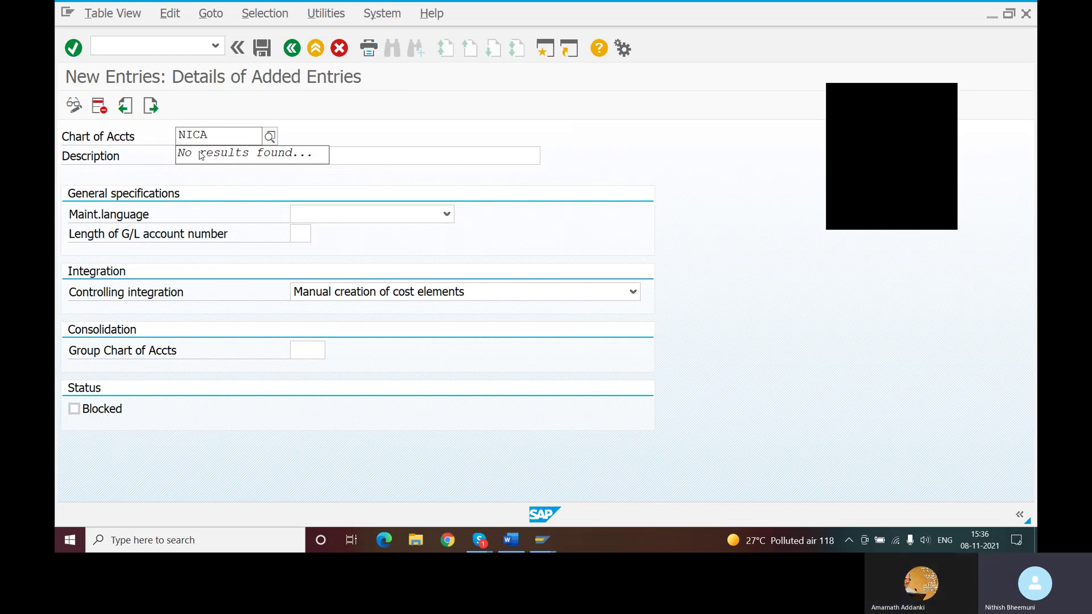
{"action": "left_click", "coordinate": [201, 150]}
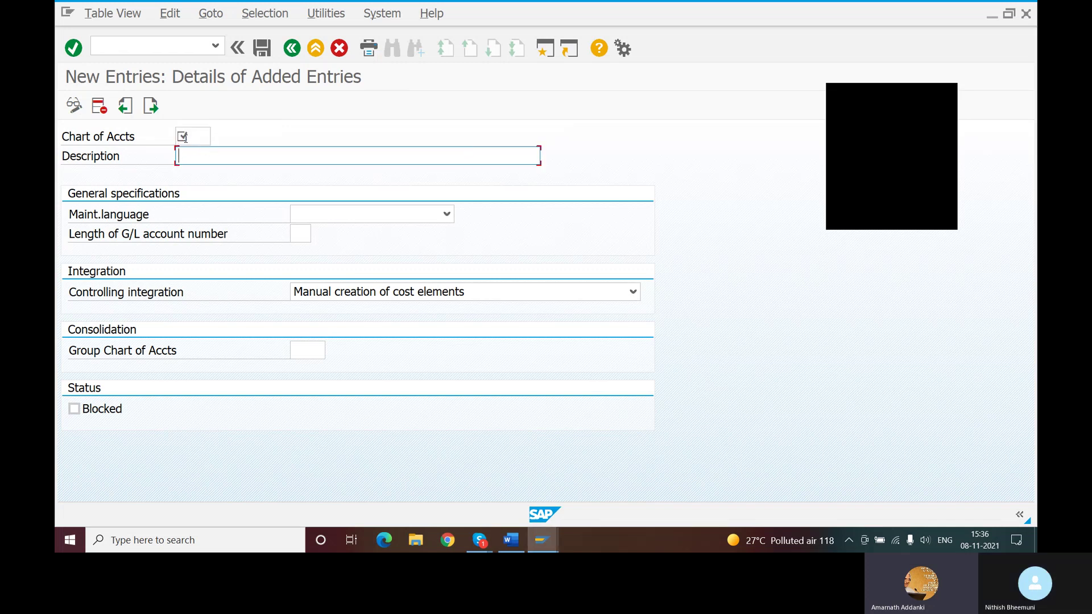
Enter NICA as the key of the new chart of accounts.
{"action": "left_click", "coordinate": [189, 139]}
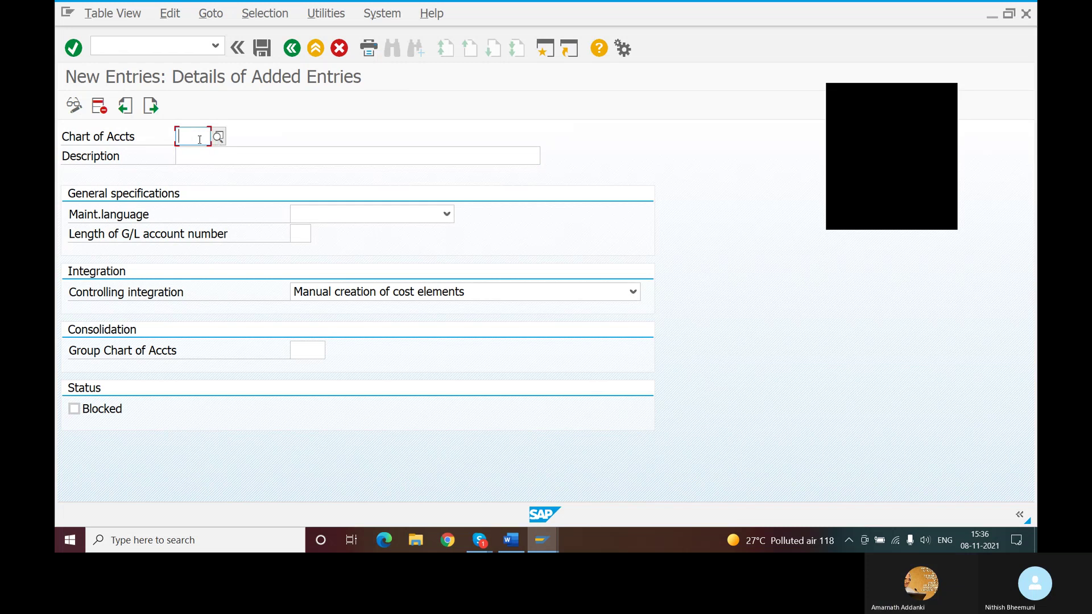
{"action": "type", "text": "NICA"}
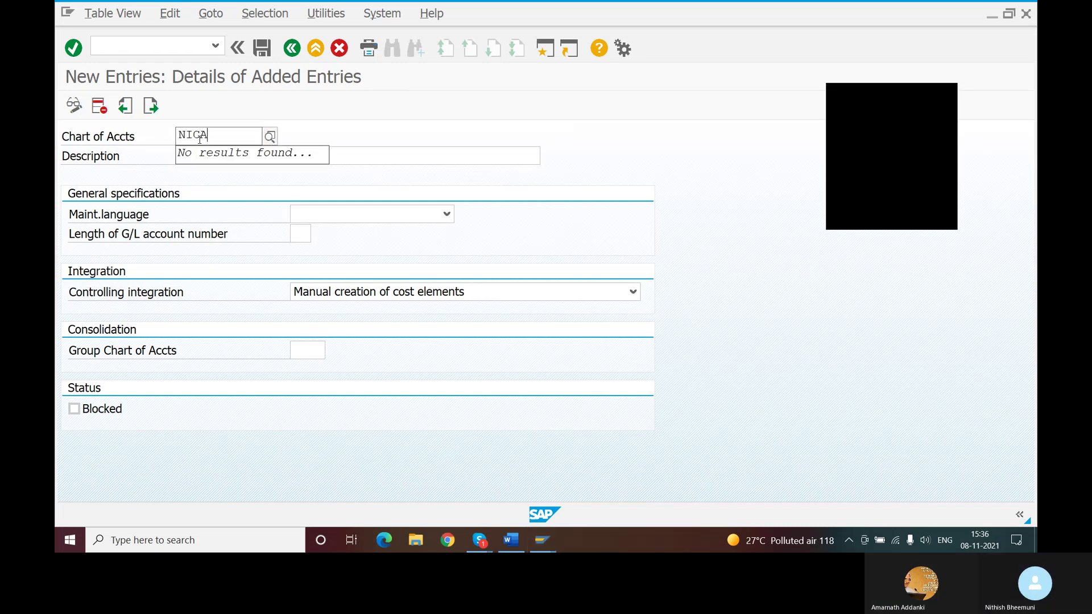
{"action": "key", "text": "Tab"}
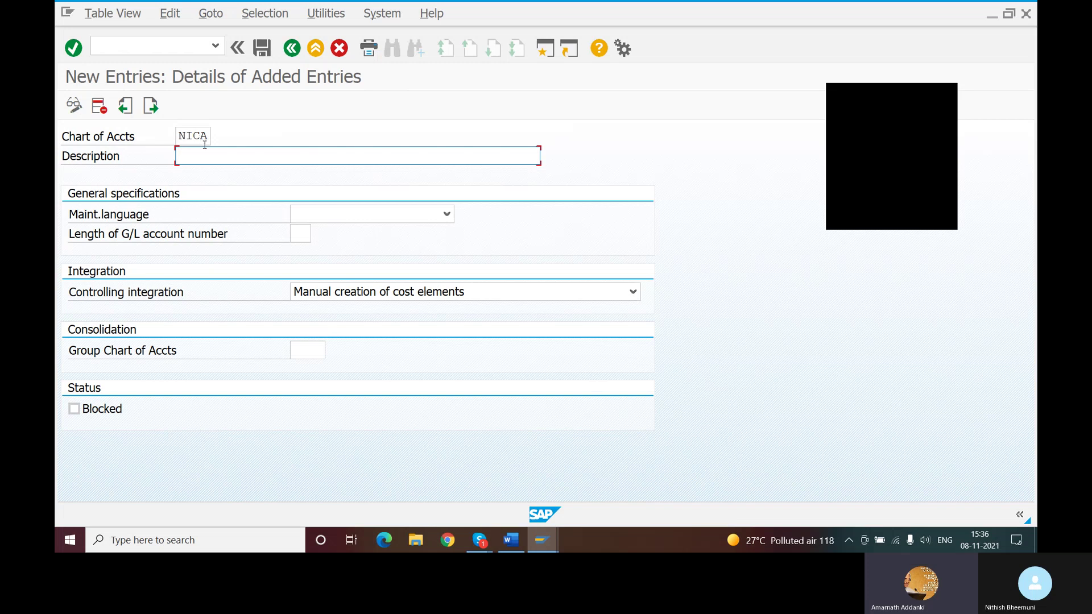
{"action": "type", "text": "CHART"}
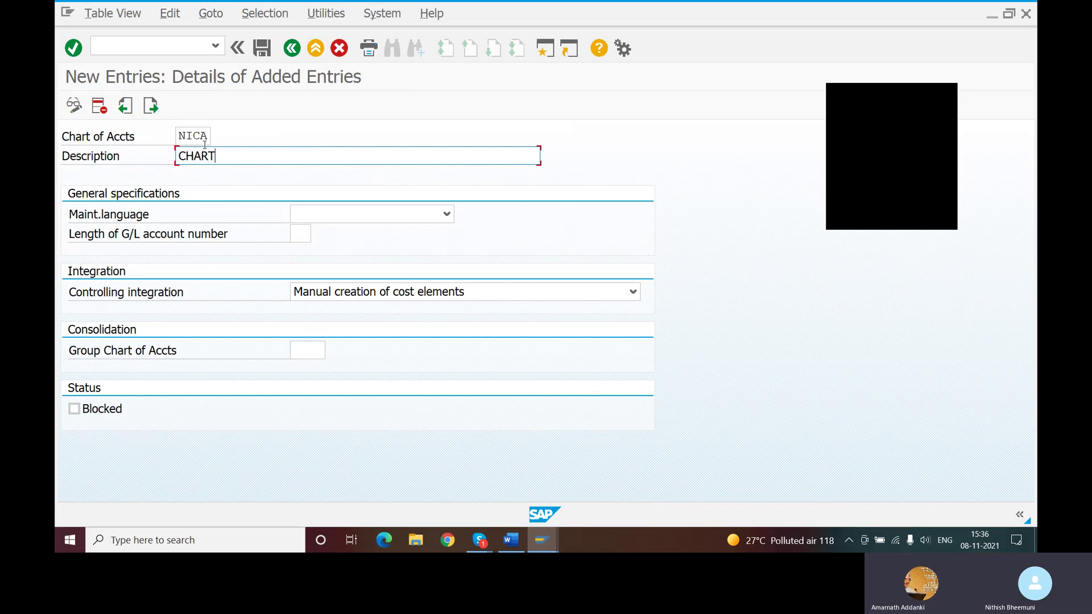
{"action": "key", "text": "BackSpace"}
{"action": "key", "text": "BackSpace"}
{"action": "key", "text": "BackSpace"}
{"action": "key", "text": "BackSpace"}
{"action": "type", "text": "OPARTON"}
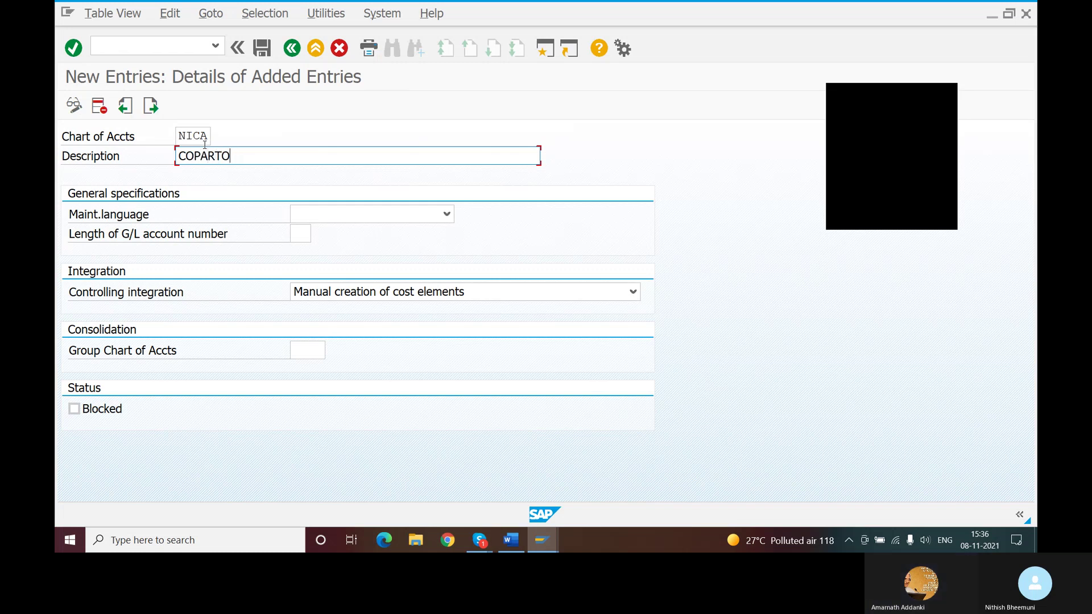
{"action": "key", "text": "BackSpace"}
{"action": "key", "text": "BackSpace"}
{"action": "type", "text": "ING"}
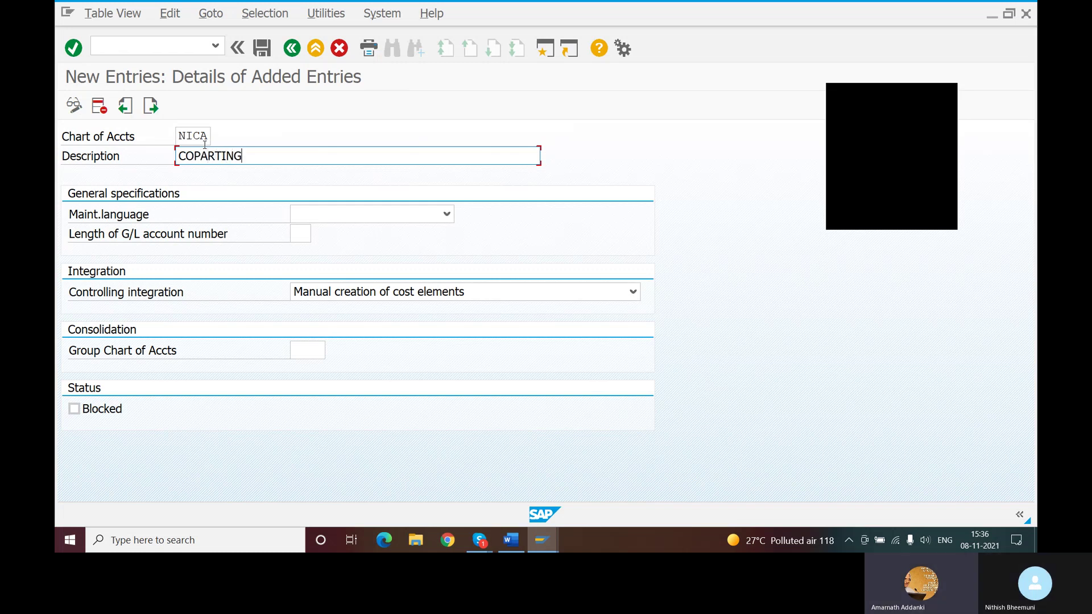
{"action": "key", "text": "BackSpace"}
{"action": "key", "text": "BackSpace"}
{"action": "key", "text": "BackSpace"}
{"action": "key", "text": "BackSpace"}
{"action": "key", "text": "BackSpace"}
{"action": "key", "text": "BackSpace"}
{"action": "key", "text": "BackSpace"}
{"action": "key", "text": "BackSpace"}
{"action": "key", "text": "BackSpace"}
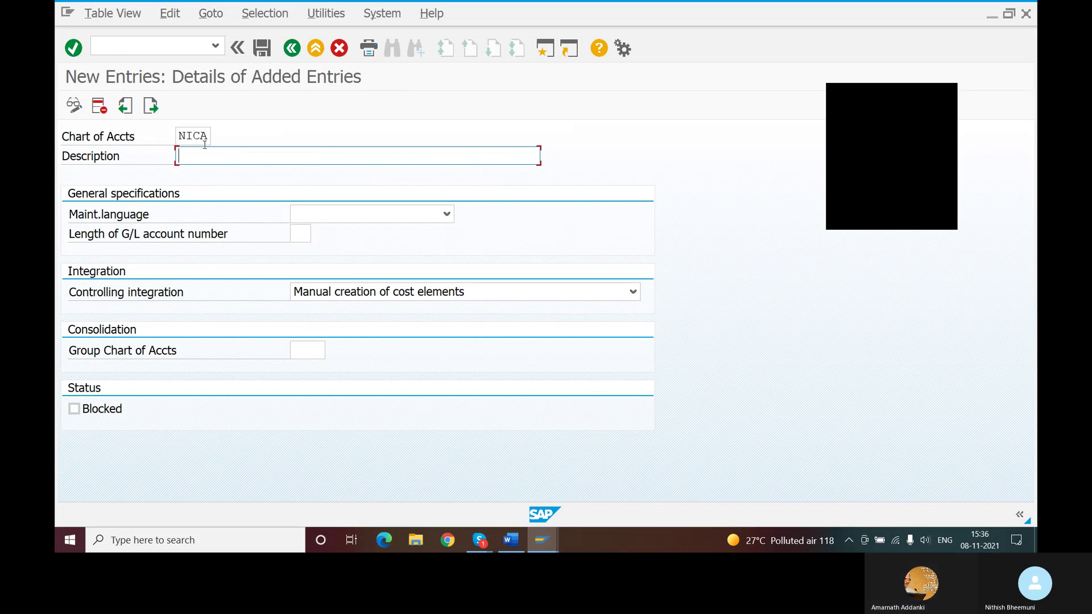
Enter "OPARATING CHART OF ACCOCUNT FOR NITT" as the description of chart of accounts NICA.
{"action": "type", "text": "OPARATING"}
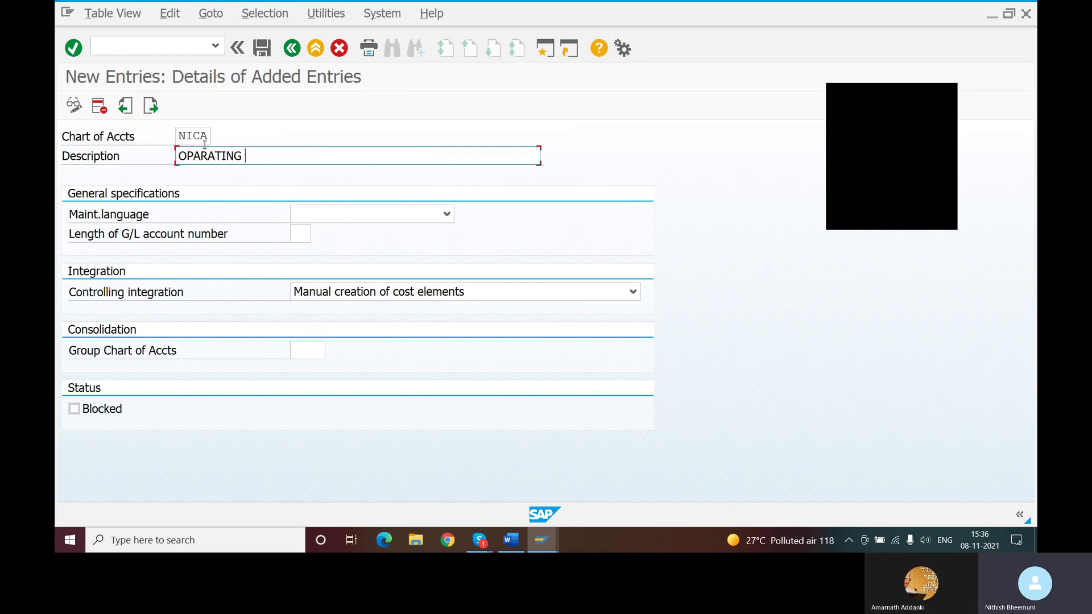
{"action": "type", "text": "CHART"}
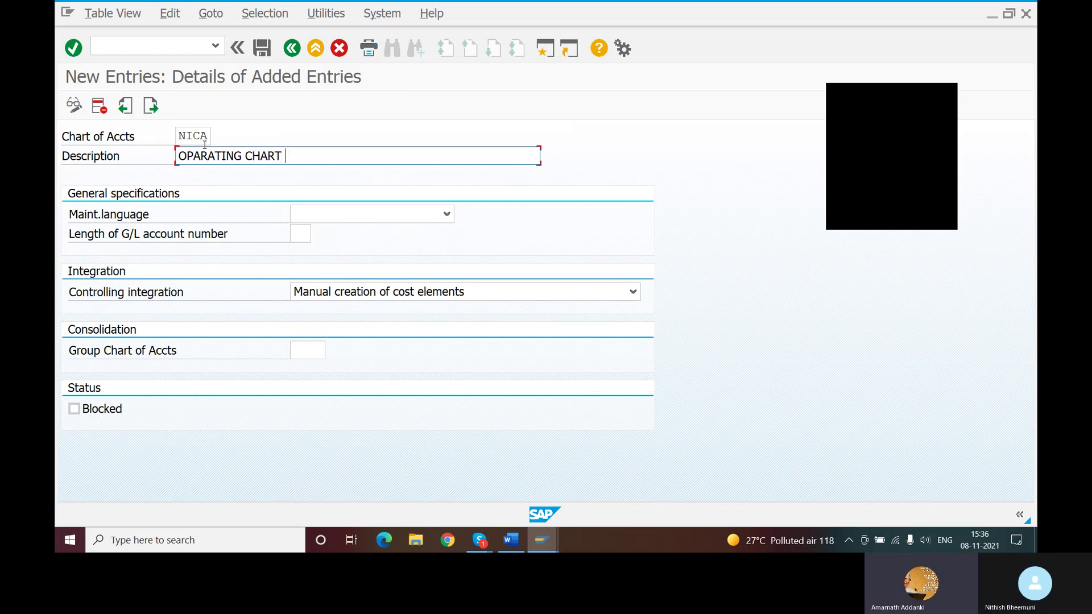
{"action": "type", "text": " OF ACCOC"}
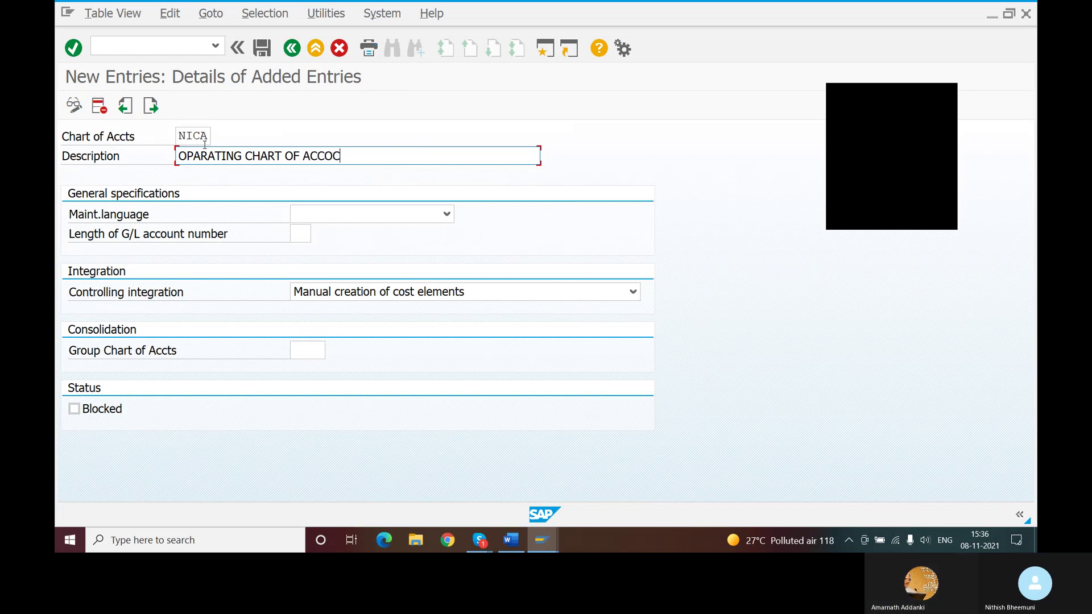
{"action": "type", "text": "UNT FOR NITT"}
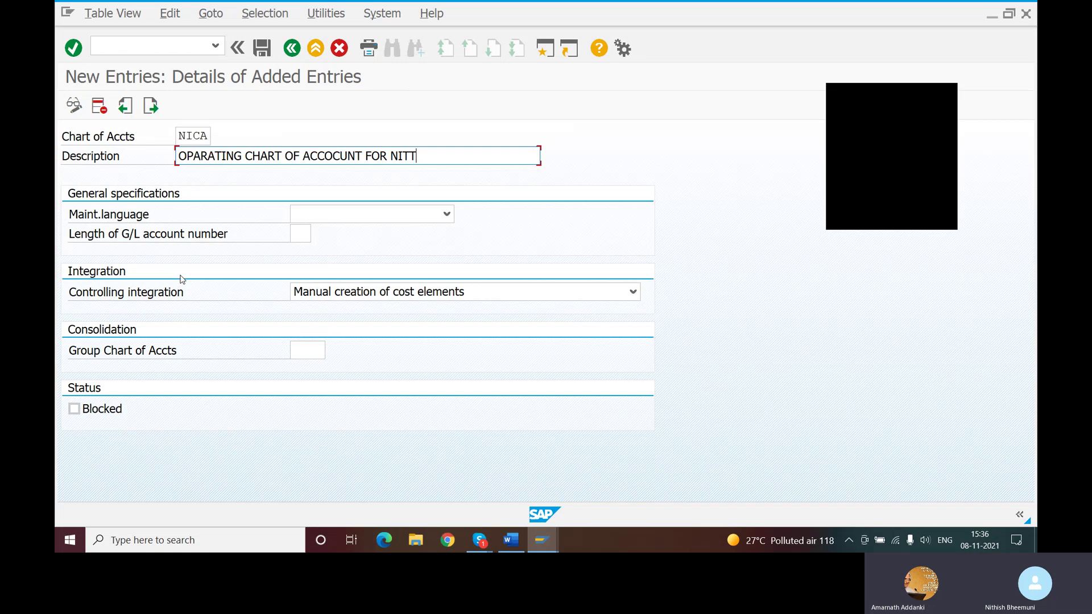
{"action": "key", "text": "Tab"}
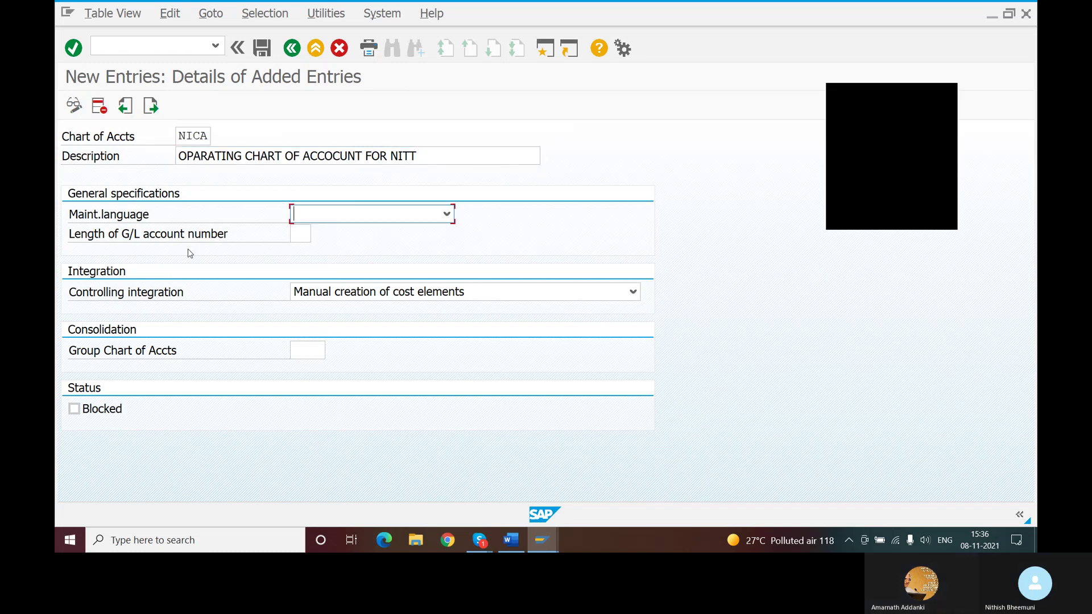
Set the maintenance language of chart of accounts NICA to English.
{"action": "type", "text": "English"}
{"action": "left_click", "coordinate": [446, 213]}
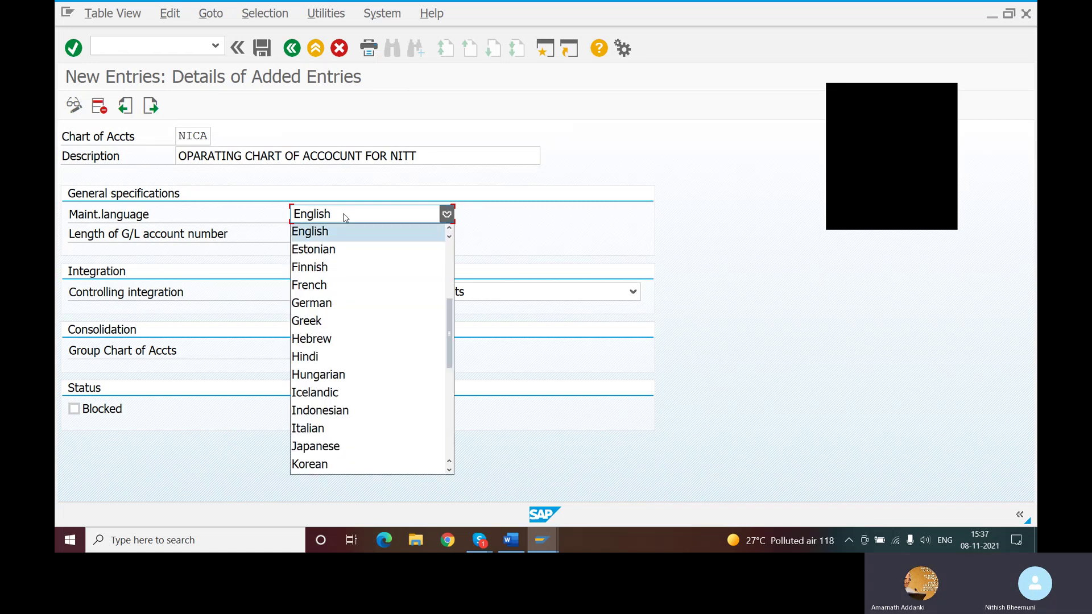
{"action": "left_click", "coordinate": [317, 232]}
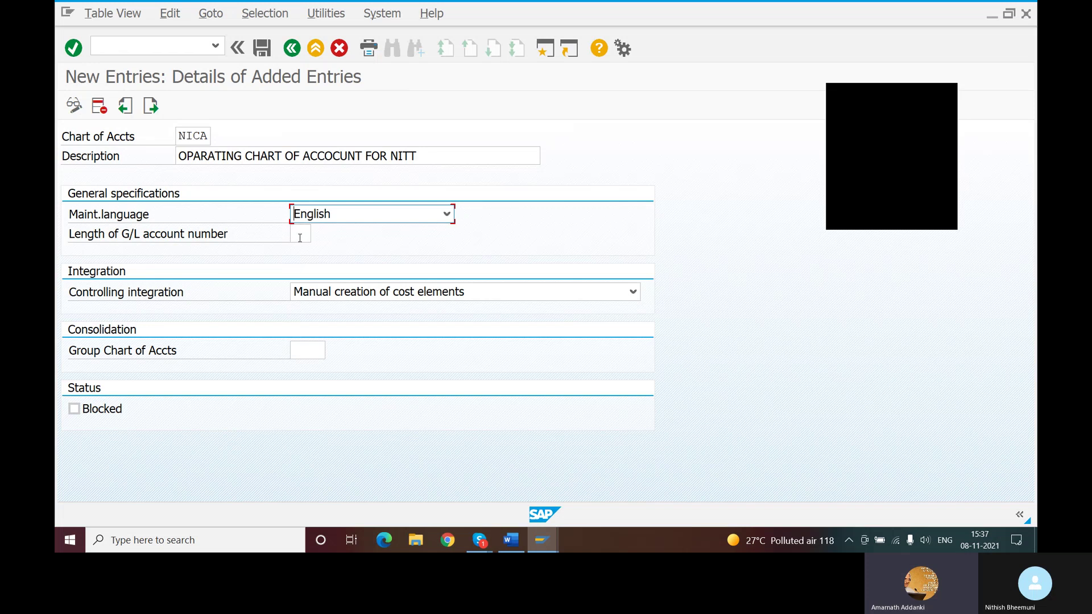
{"action": "left_click", "coordinate": [305, 233]}
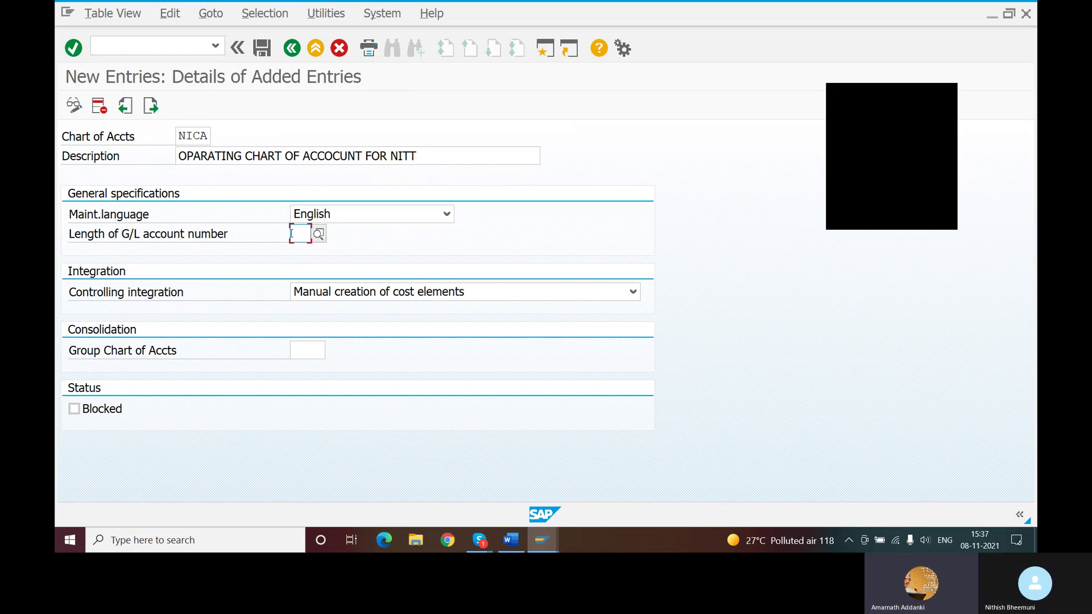
{"action": "type", "text": "6"}
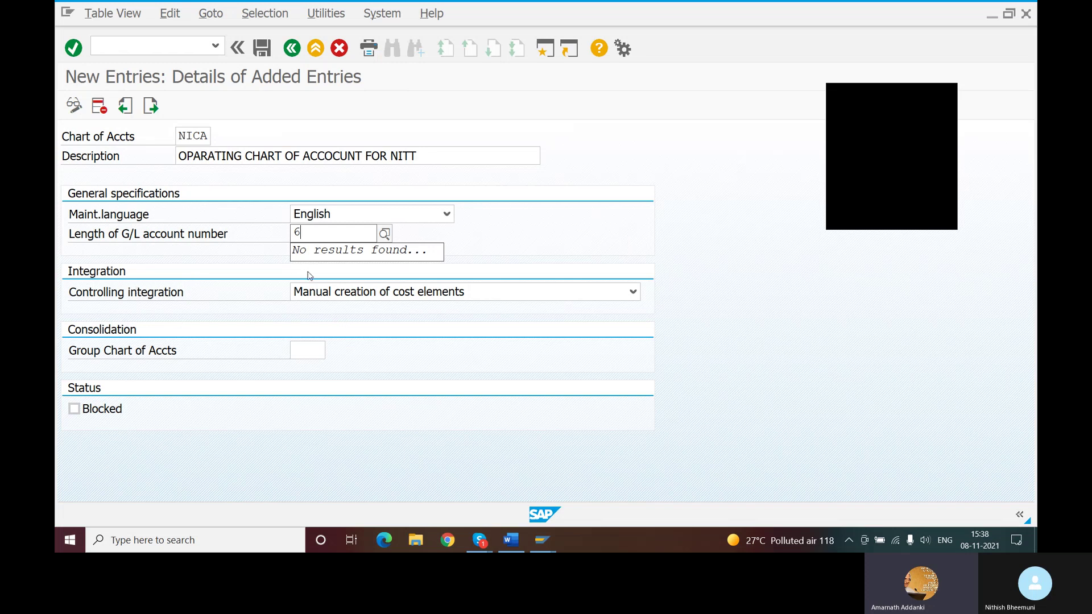
{"action": "key", "text": "BackSpace"}
{"action": "left_click", "coordinate": [362, 293]}
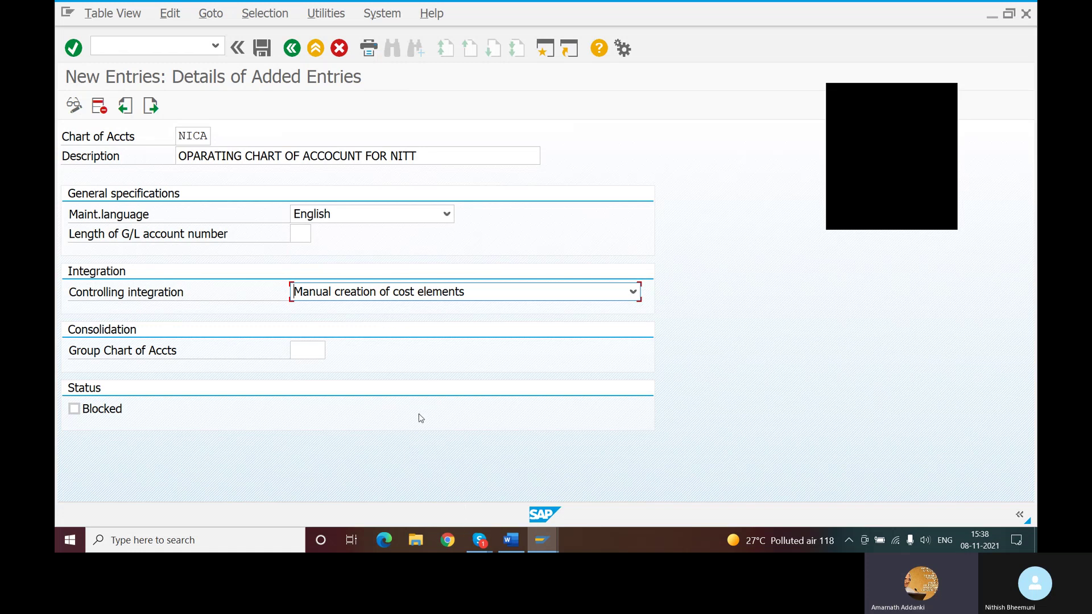
{"action": "left_click", "coordinate": [480, 540]}
{"action": "mouse_move", "coordinate": [431, 500]}
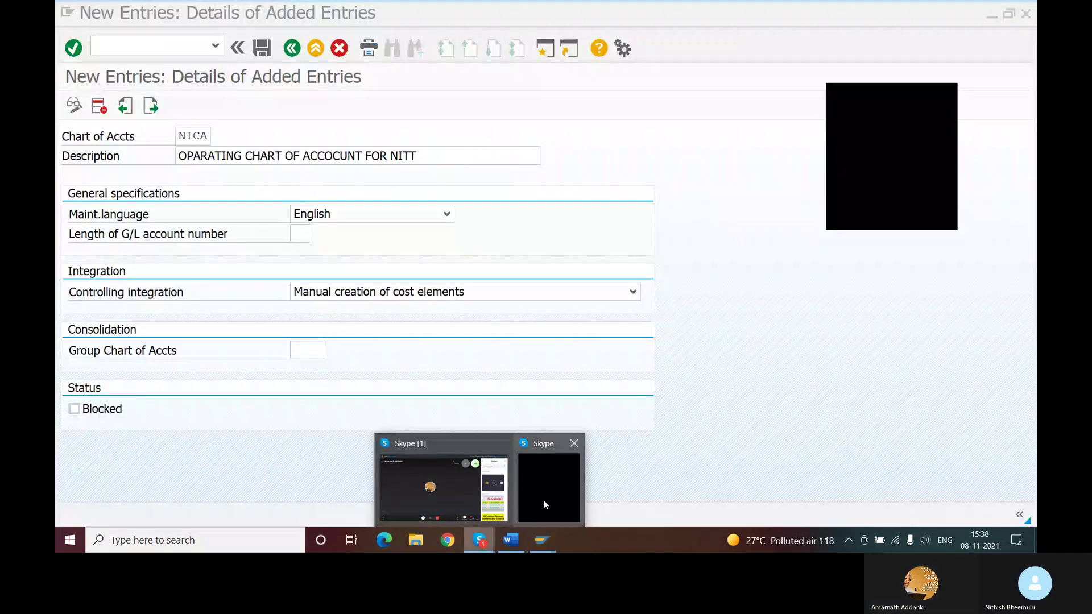
{"action": "mouse_move", "coordinate": [541, 537]}
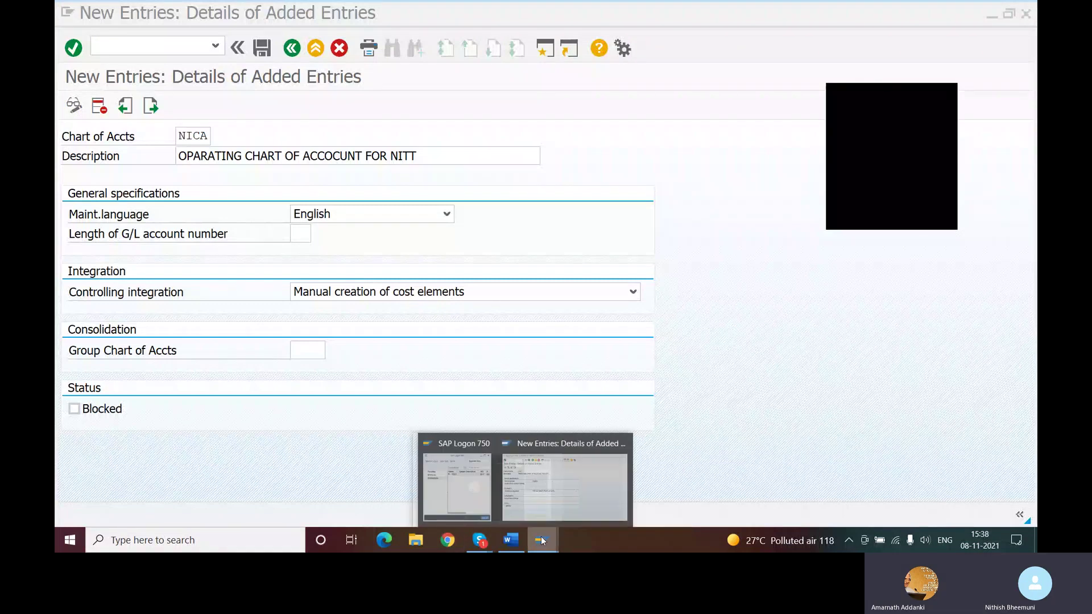
{"action": "left_click", "coordinate": [617, 487]}
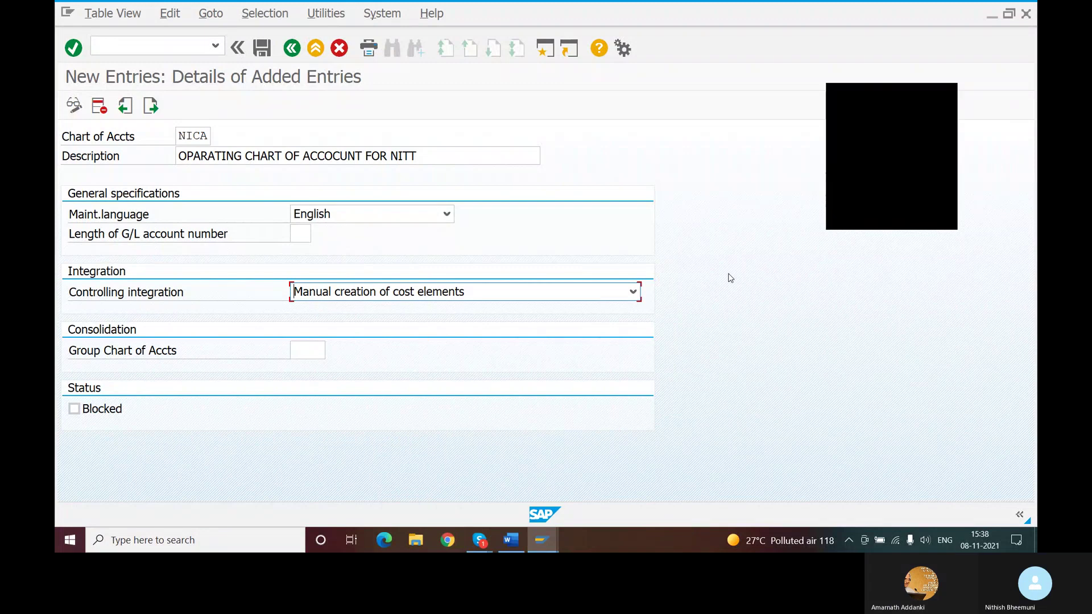
{"action": "left_click", "coordinate": [947, 98]}
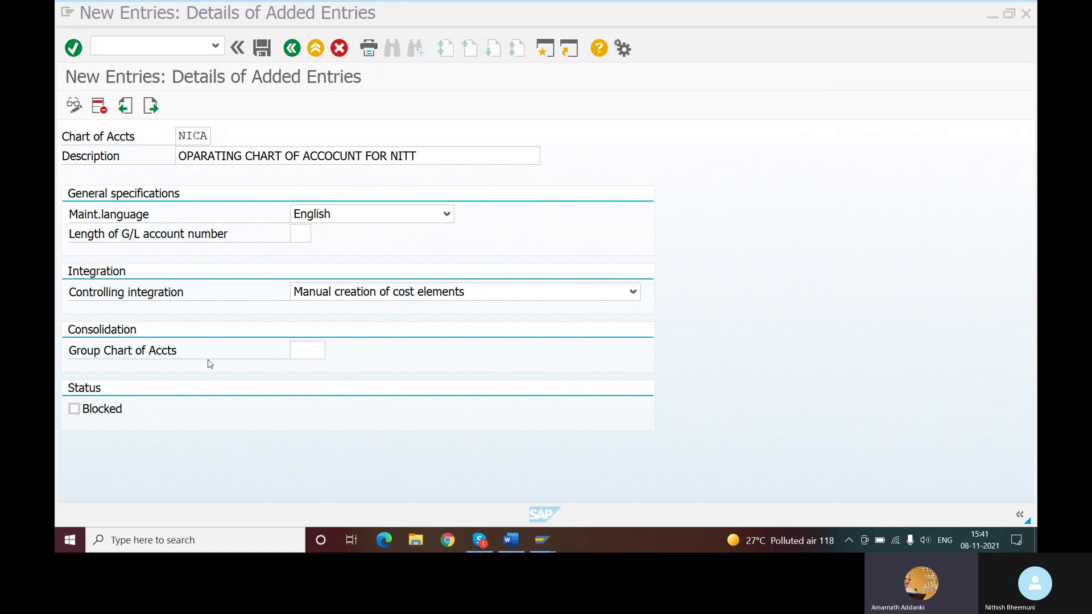
Set the length of the G/L account number to 6 for chart of accounts NICA.
{"action": "left_click", "coordinate": [306, 233]}
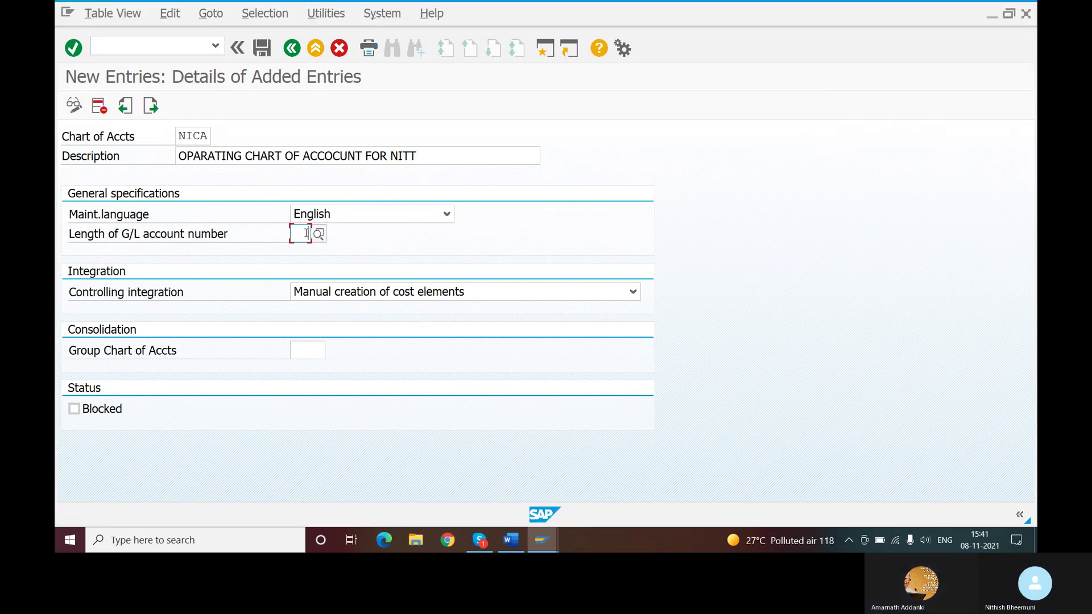
{"action": "type", "text": "6"}
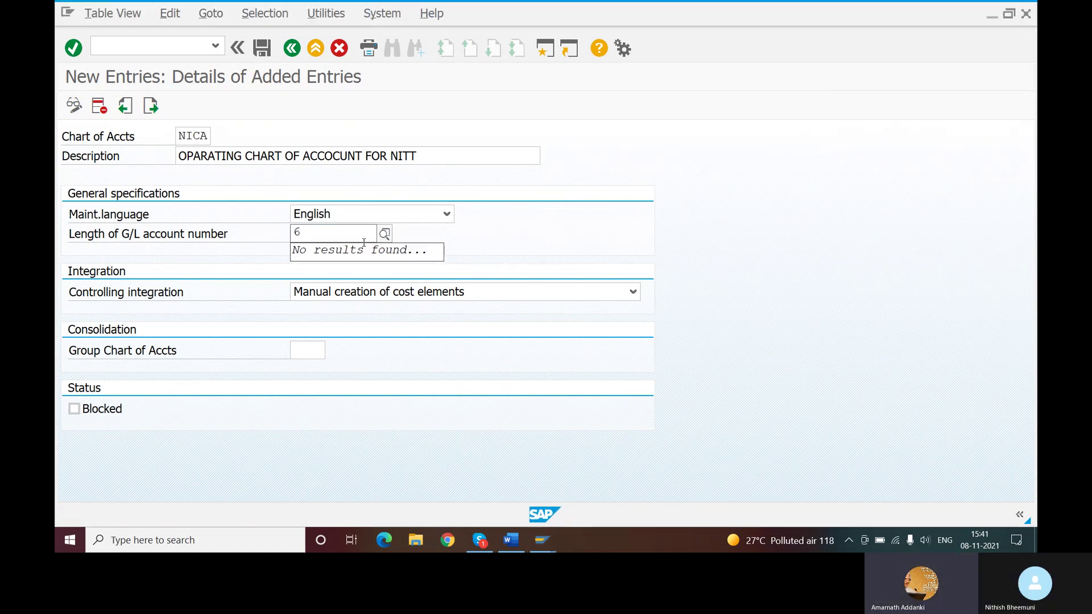
{"action": "key", "text": "Tab"}
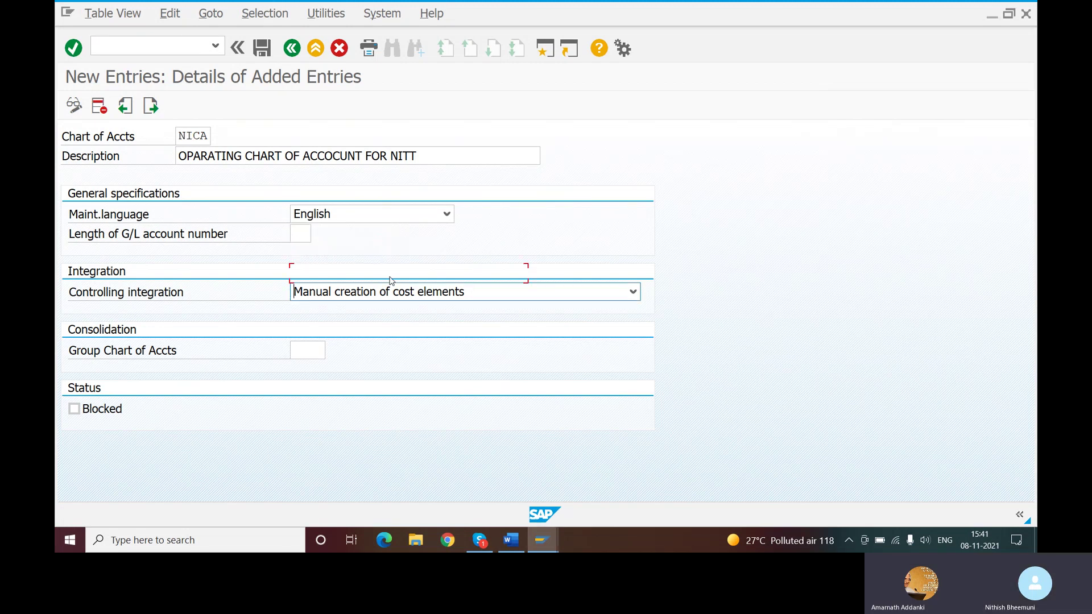
{"action": "left_click", "coordinate": [300, 235]}
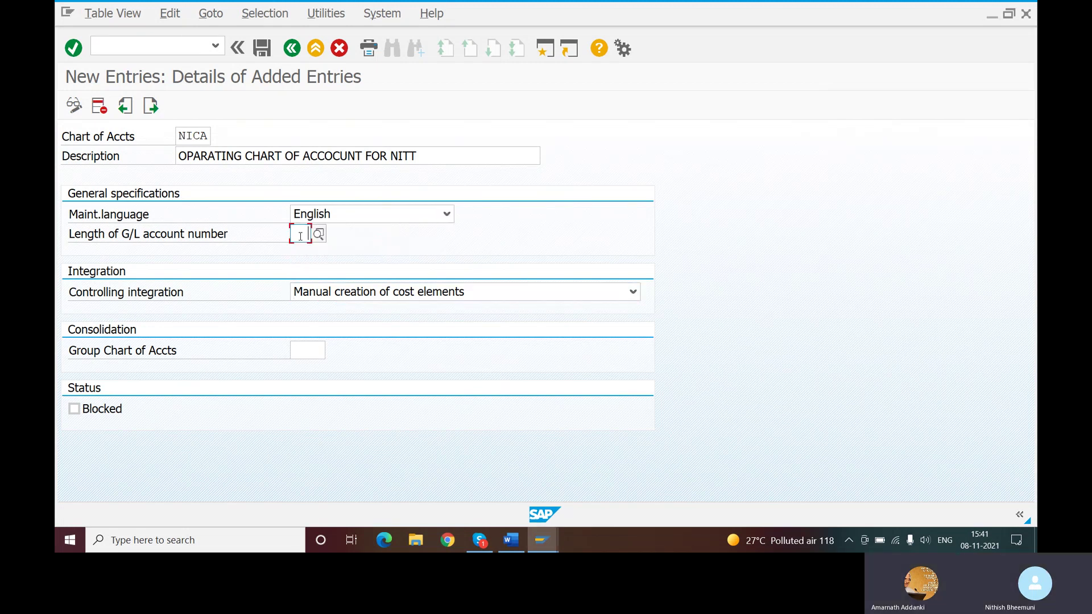
{"action": "type", "text": "6"}
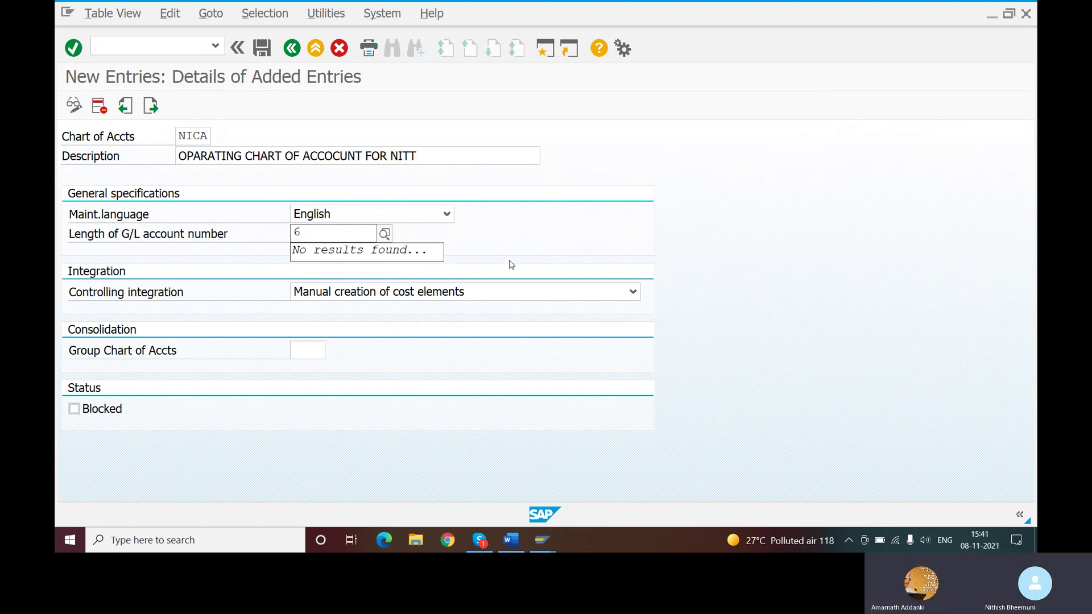
Re-enter 6 as the G/L account number length and save chart of accounts NICA under customizing request DPKK900555.
{"action": "key", "text": "BackSpace"}
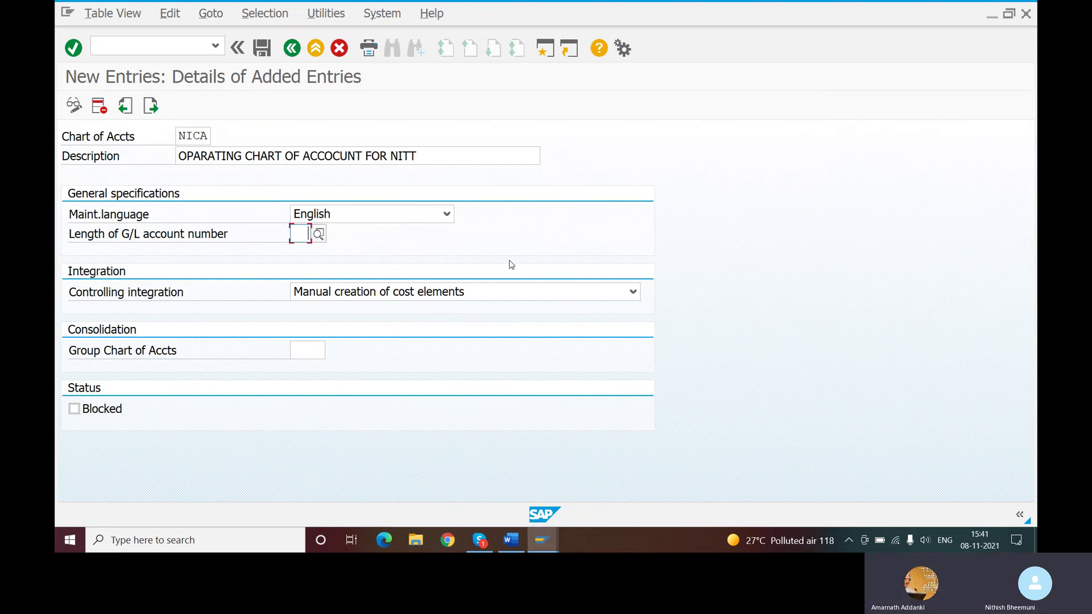
{"action": "type", "text": "6"}
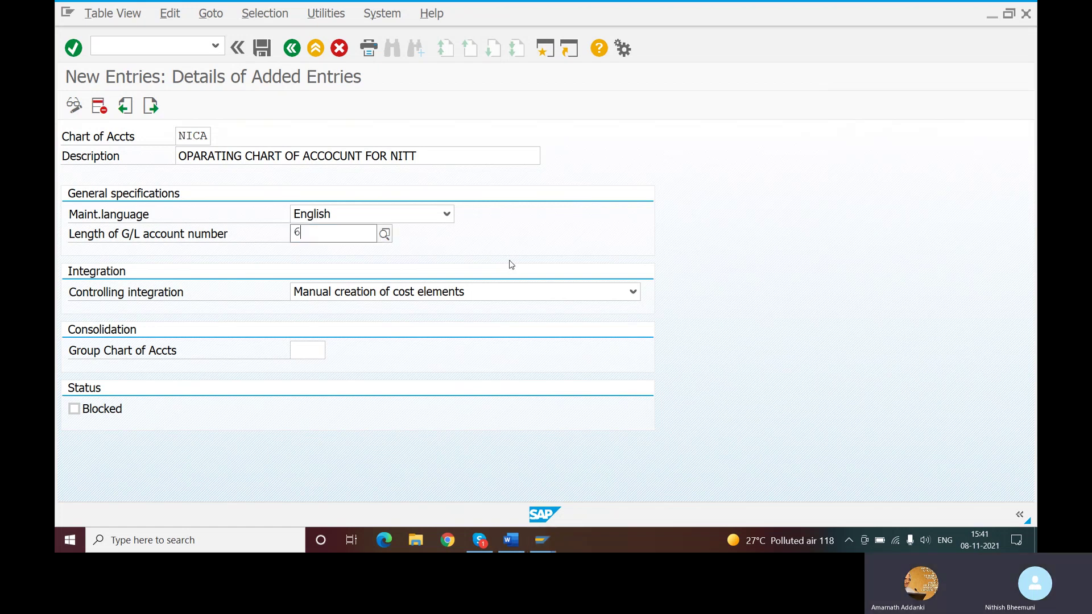
{"action": "key", "text": "Return"}
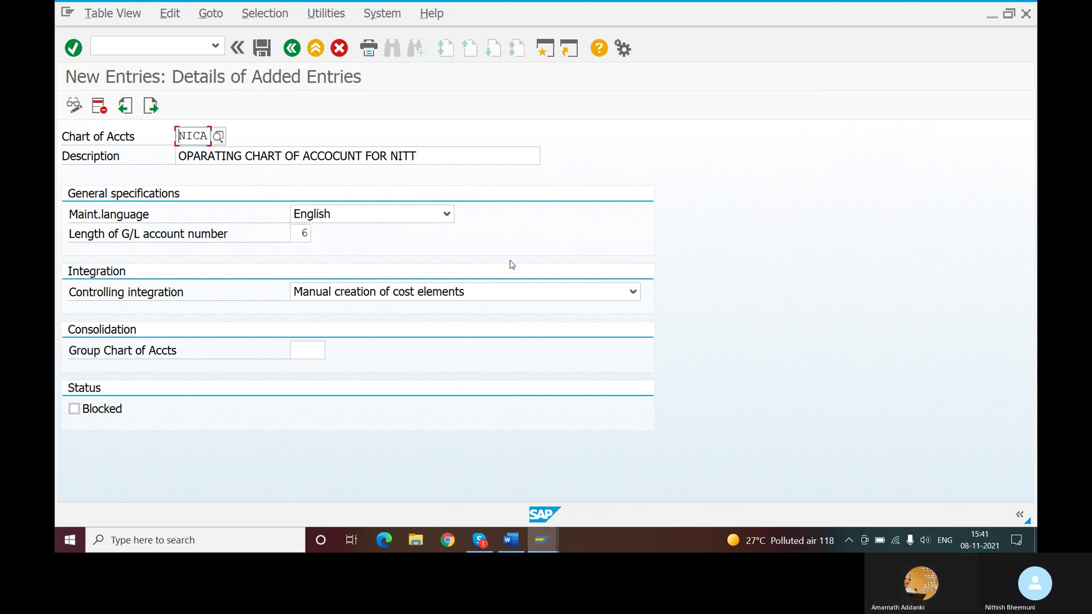
{"action": "left_click", "coordinate": [254, 53]}
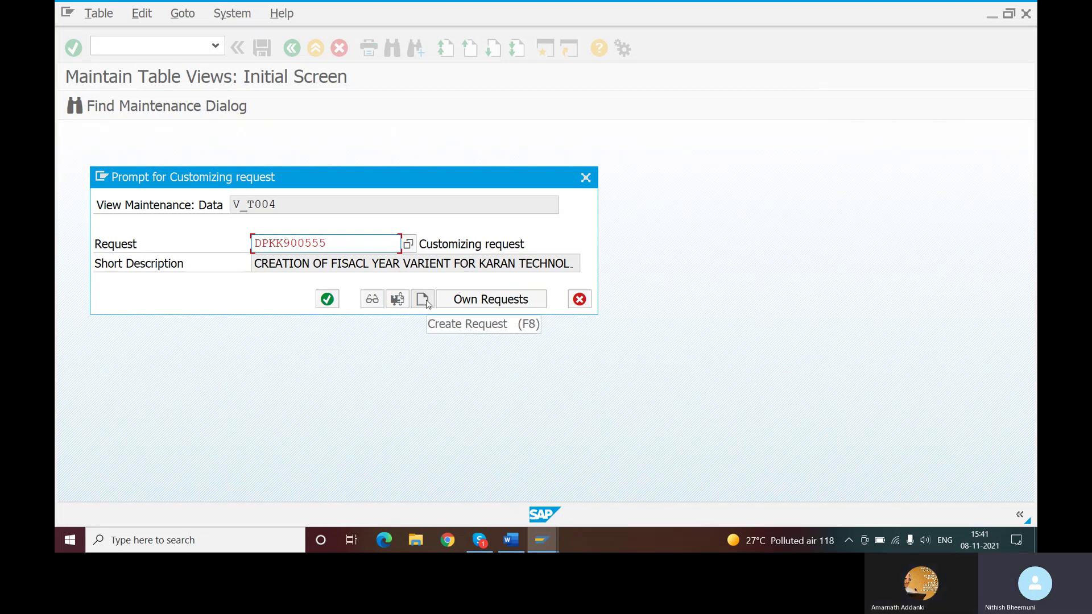
{"action": "left_click", "coordinate": [327, 299]}
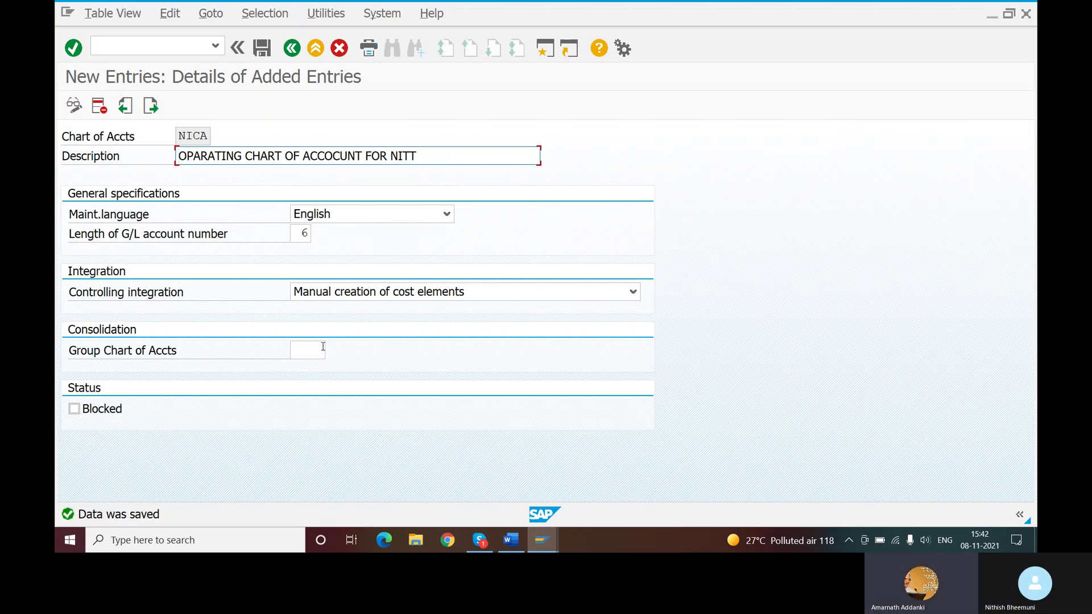
Look through the SAP notes in Word and the shared images in the Skype gallery for the G/L configuration list.
{"action": "left_click", "coordinate": [512, 541]}
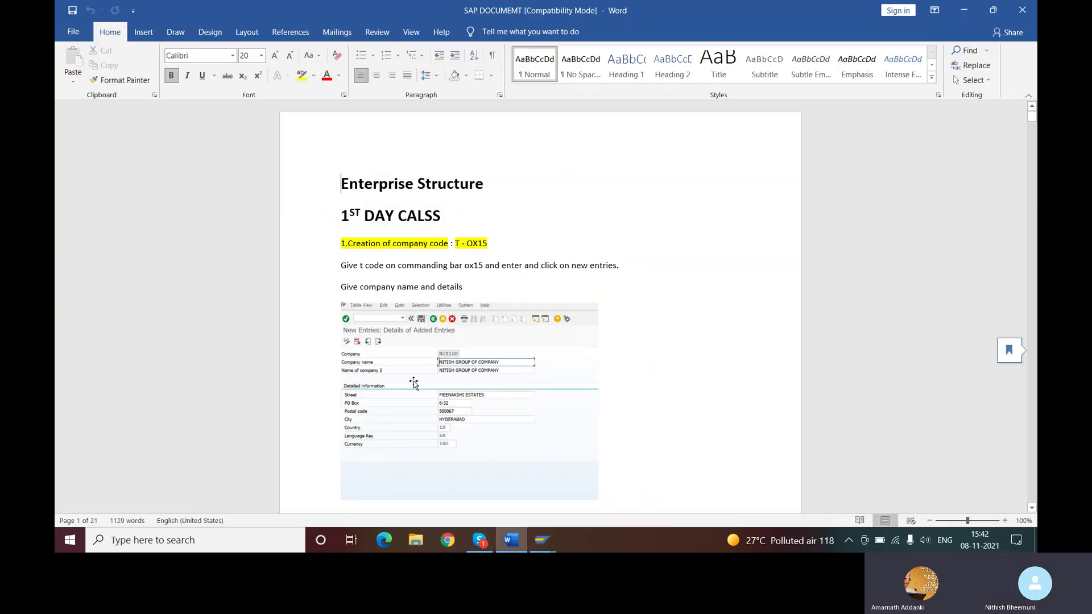
{"action": "scroll", "coordinate": [513, 394], "scroll_direction": "down", "scroll_amount": 5}
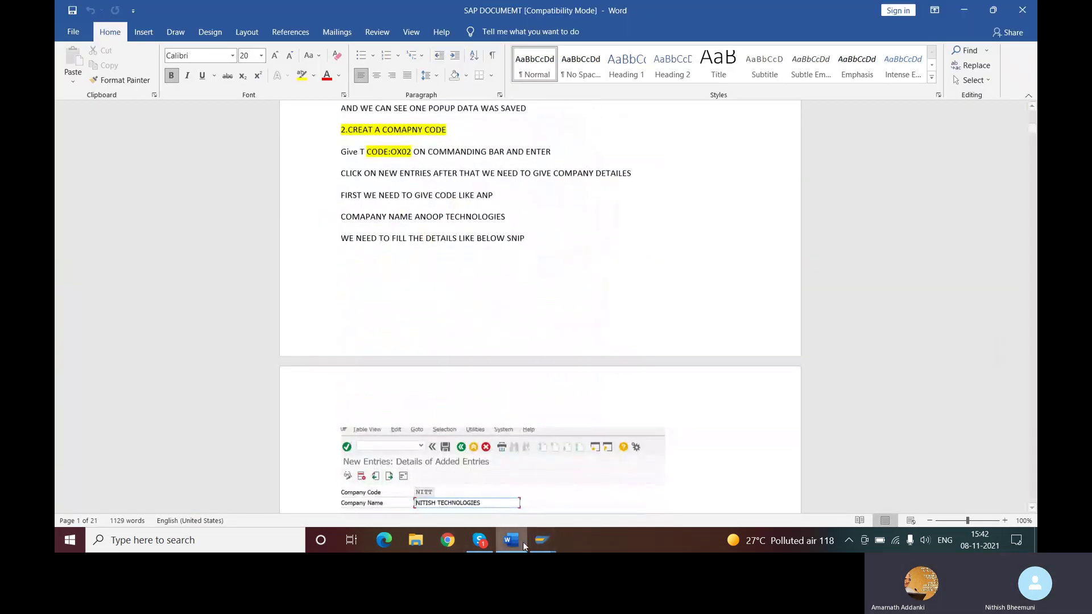
{"action": "mouse_move", "coordinate": [541, 538]}
{"action": "scroll", "coordinate": [687, 324], "scroll_direction": "down", "scroll_amount": 5}
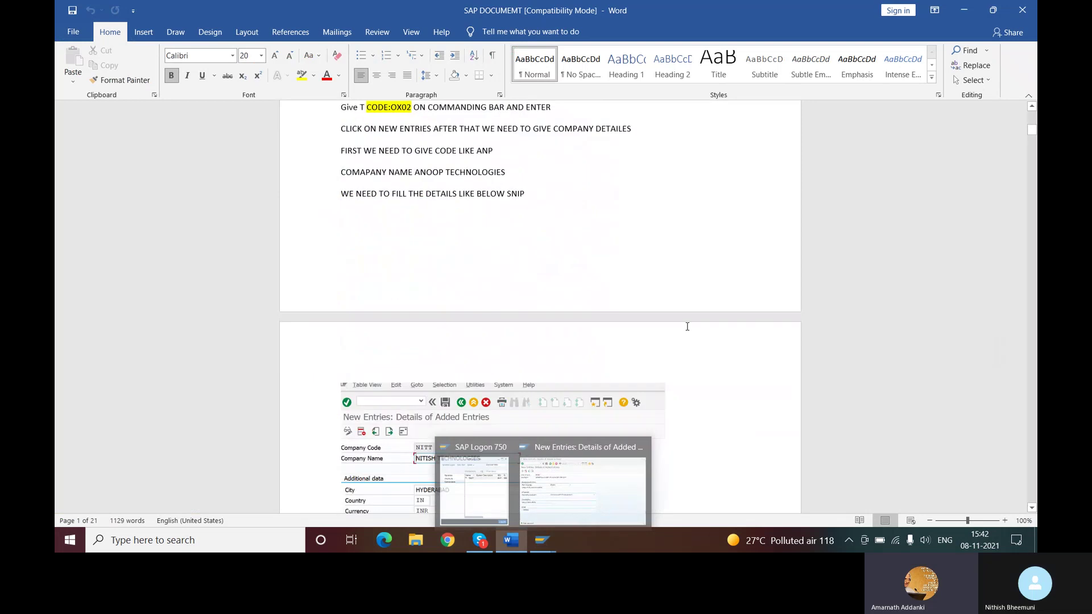
{"action": "left_click", "coordinate": [580, 494]}
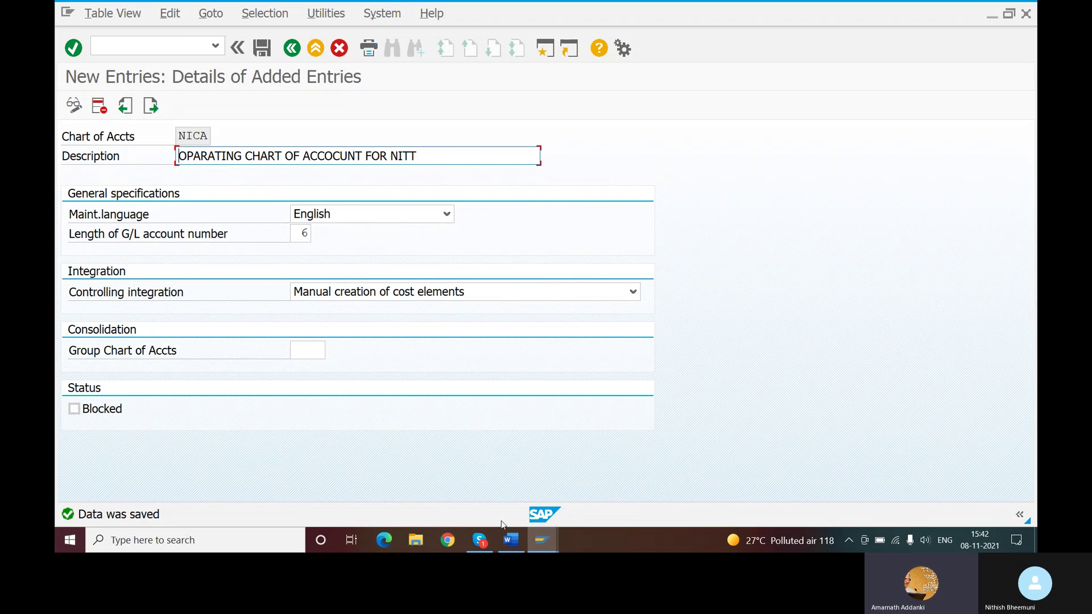
{"action": "left_click", "coordinate": [481, 545]}
{"action": "scroll", "coordinate": [911, 379], "scroll_direction": "down", "scroll_amount": 3}
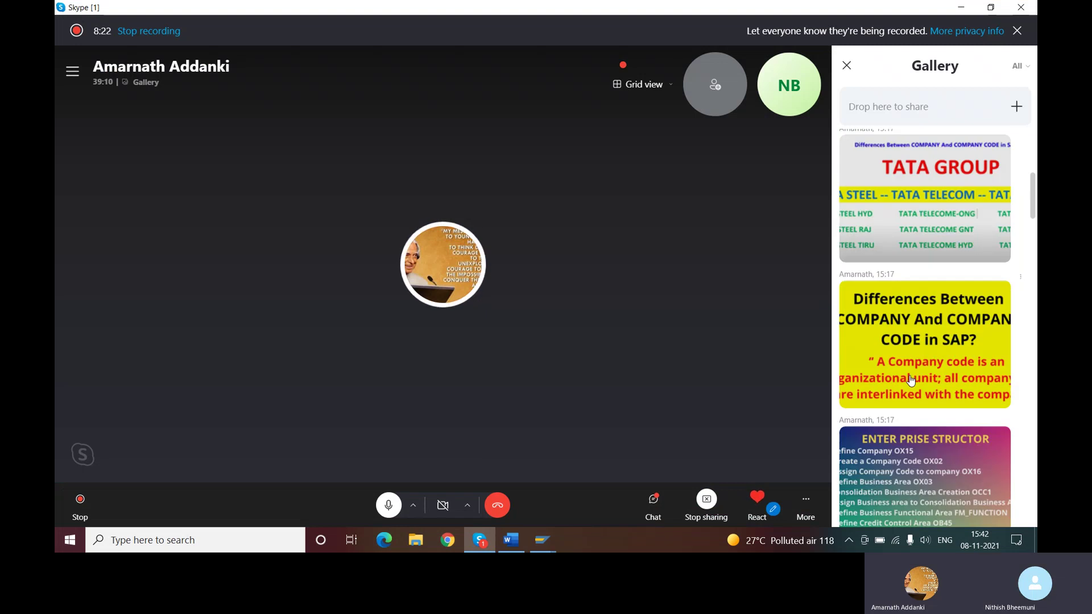
Switch back to SAP and open the list of all charts of accounts with transaction code /NOB13.
{"action": "mouse_move", "coordinate": [543, 541]}
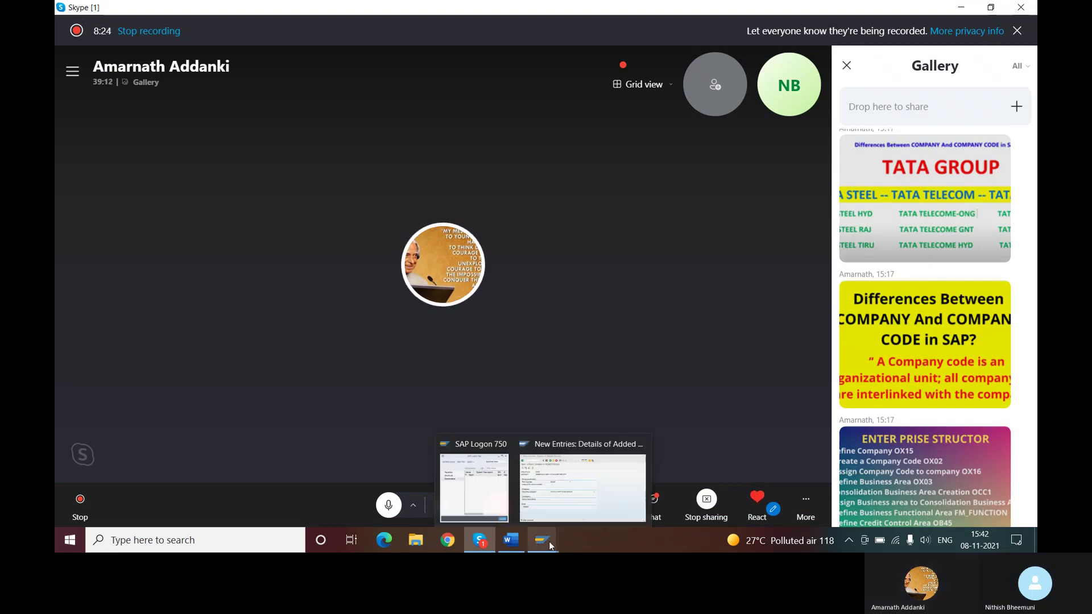
{"action": "left_click", "coordinate": [565, 505]}
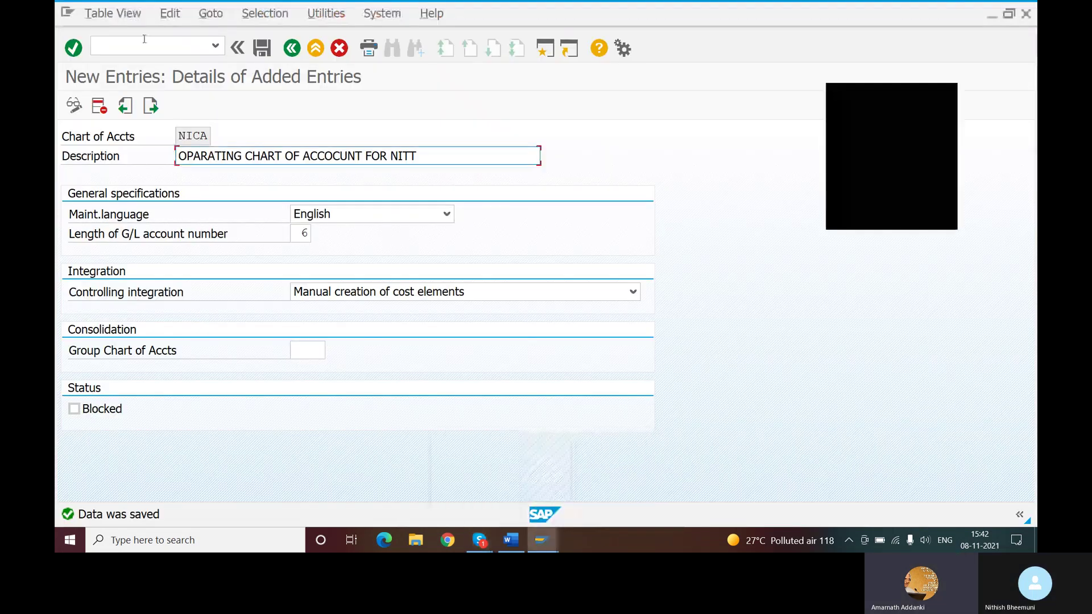
{"action": "type", "text": "/NO"}
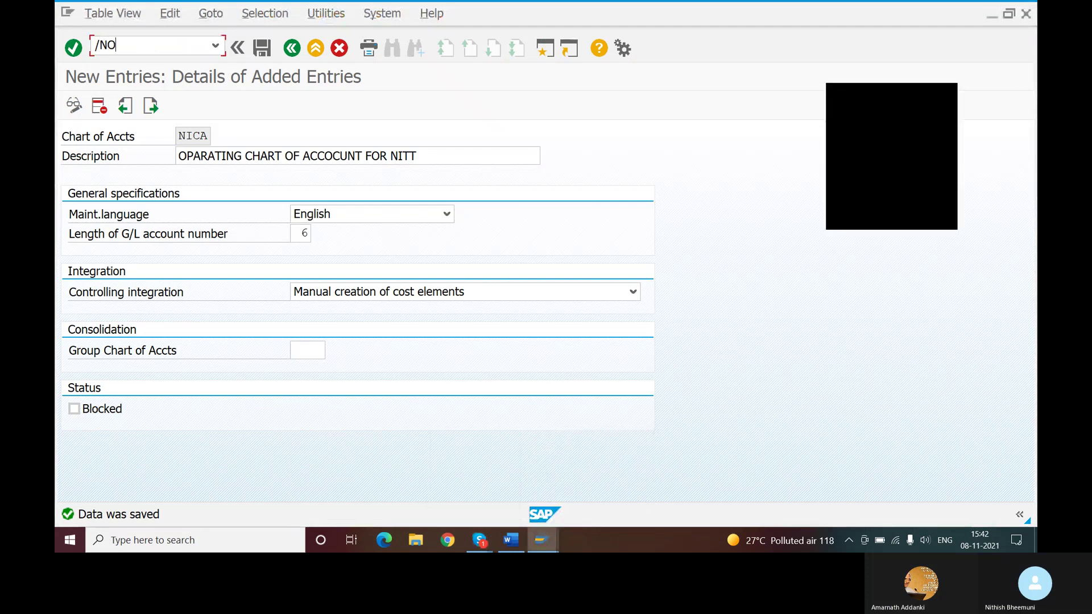
{"action": "type", "text": "B13"}
{"action": "key", "text": "Return"}
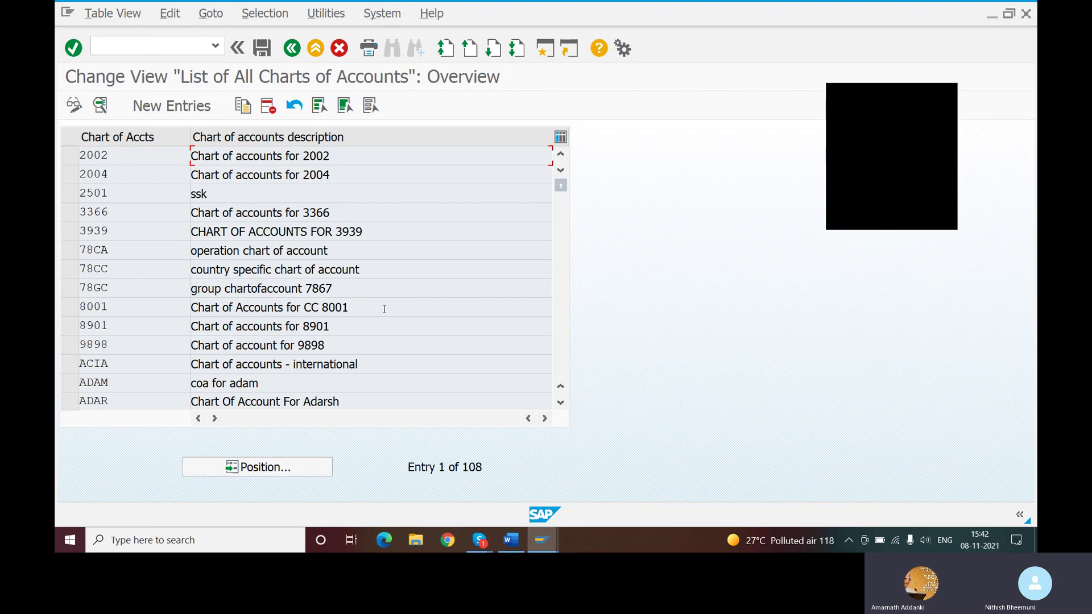
Find the G/L configuration slide in the Skype call gallery and enlarge it to read the order of configuration tasks.
{"action": "left_click", "coordinate": [479, 547]}
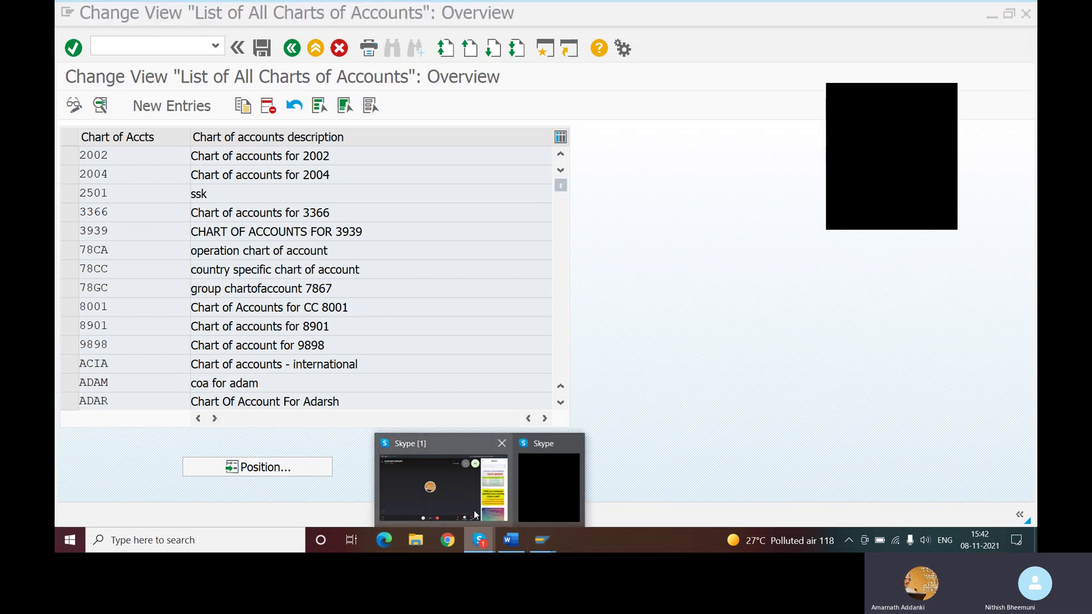
{"action": "left_click", "coordinate": [429, 499]}
{"action": "scroll", "coordinate": [922, 353], "scroll_direction": "down", "scroll_amount": 5}
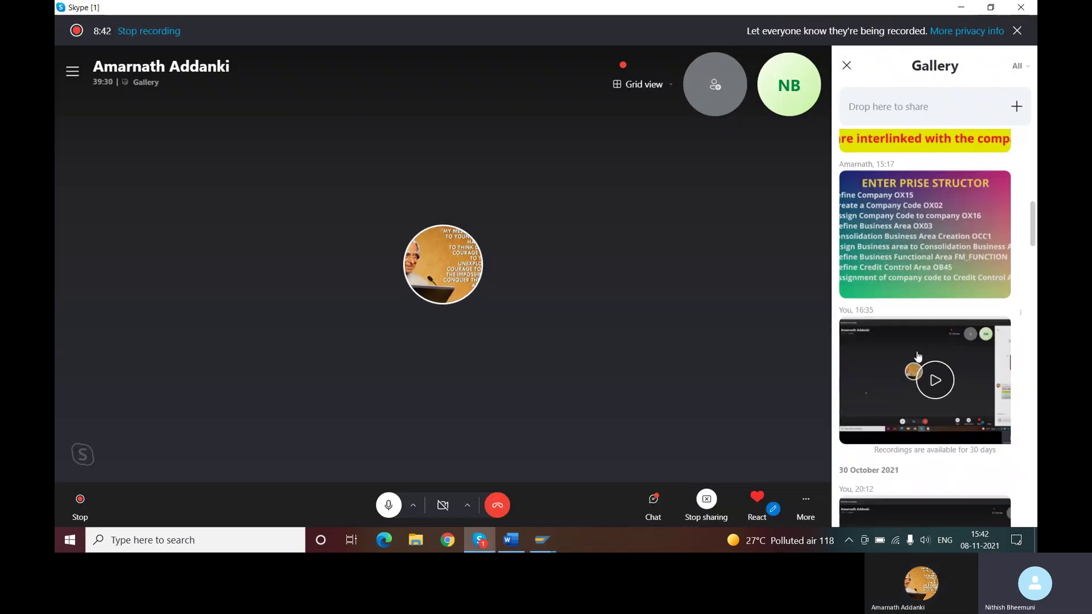
{"action": "scroll", "coordinate": [918, 346], "scroll_direction": "up", "scroll_amount": 10}
{"action": "scroll", "coordinate": [922, 341], "scroll_direction": "down", "scroll_amount": 14}
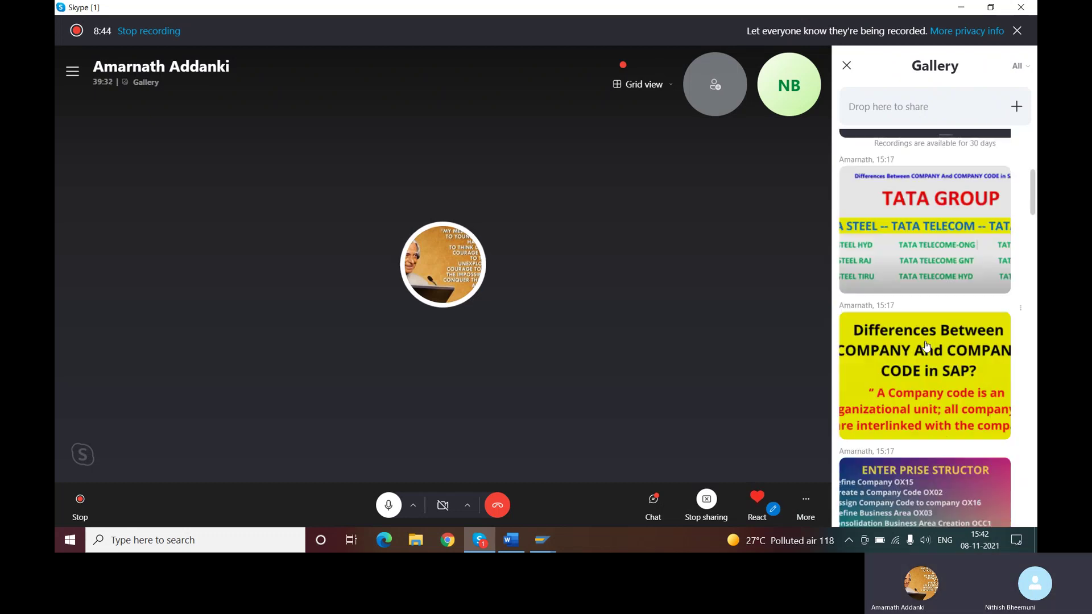
{"action": "scroll", "coordinate": [926, 350], "scroll_direction": "down", "scroll_amount": 15}
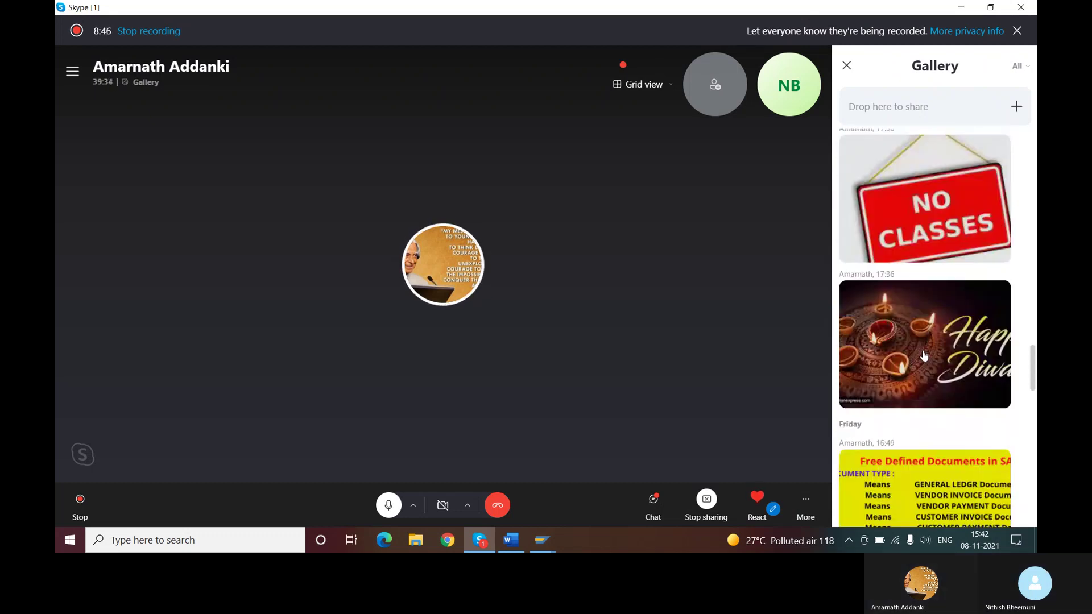
{"action": "scroll", "coordinate": [918, 360], "scroll_direction": "down", "scroll_amount": 4}
{"action": "scroll", "coordinate": [917, 359], "scroll_direction": "down", "scroll_amount": 3}
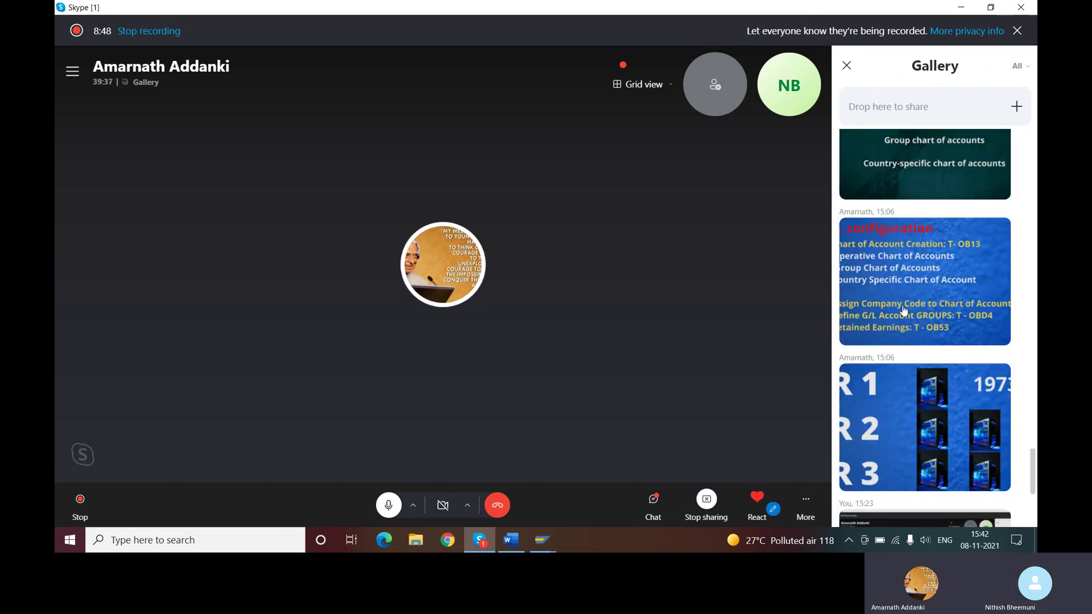
{"action": "left_click", "coordinate": [904, 310]}
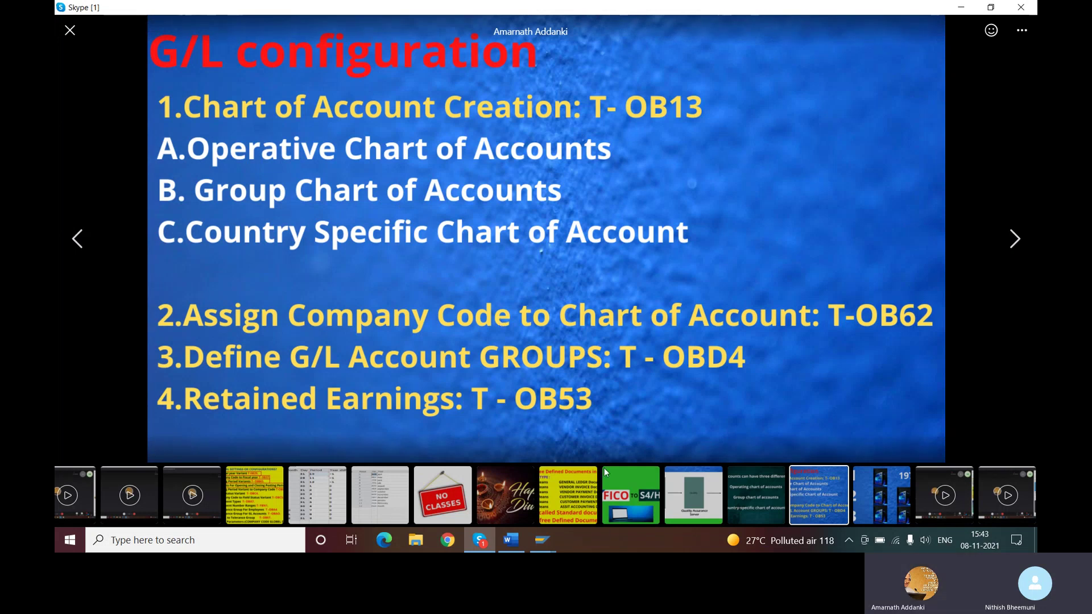
Switch back to SAP and start a new chart of accounts entry with the key NIGC.
{"action": "mouse_move", "coordinate": [544, 541]}
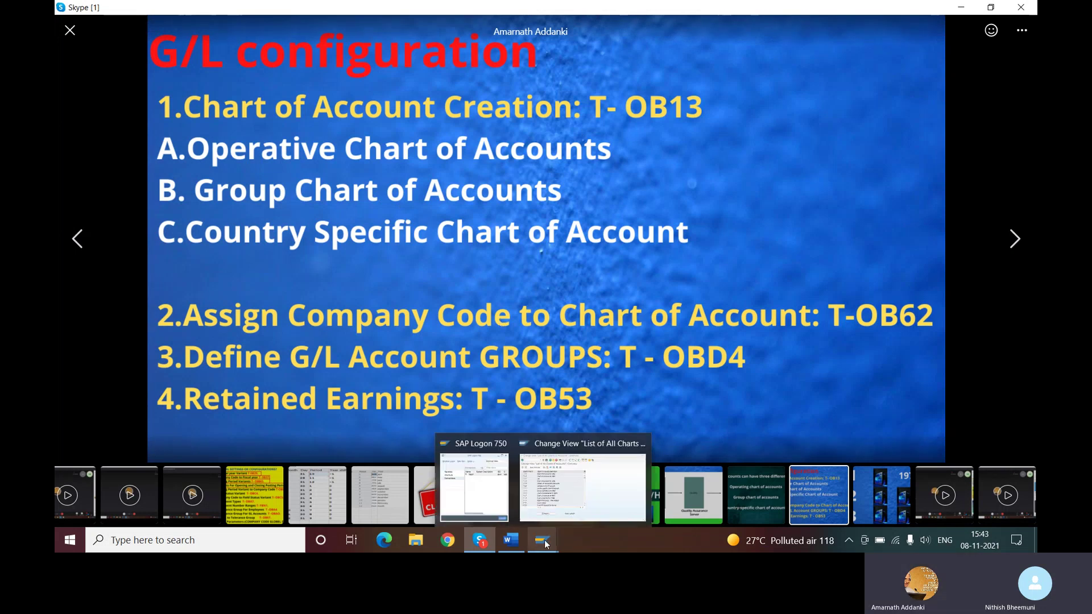
{"action": "left_click", "coordinate": [572, 506]}
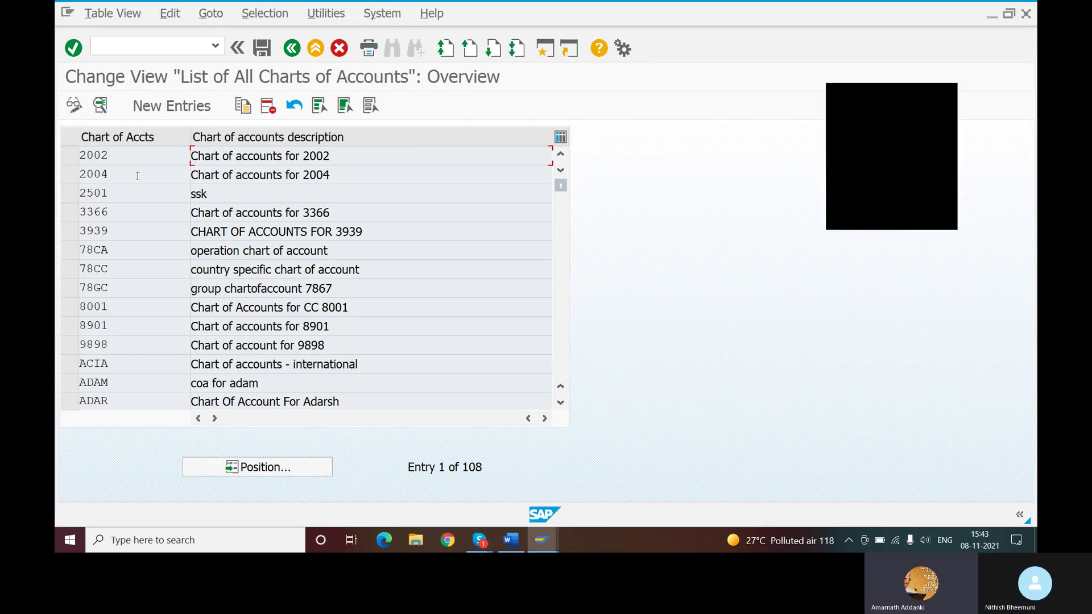
{"action": "left_click", "coordinate": [172, 105]}
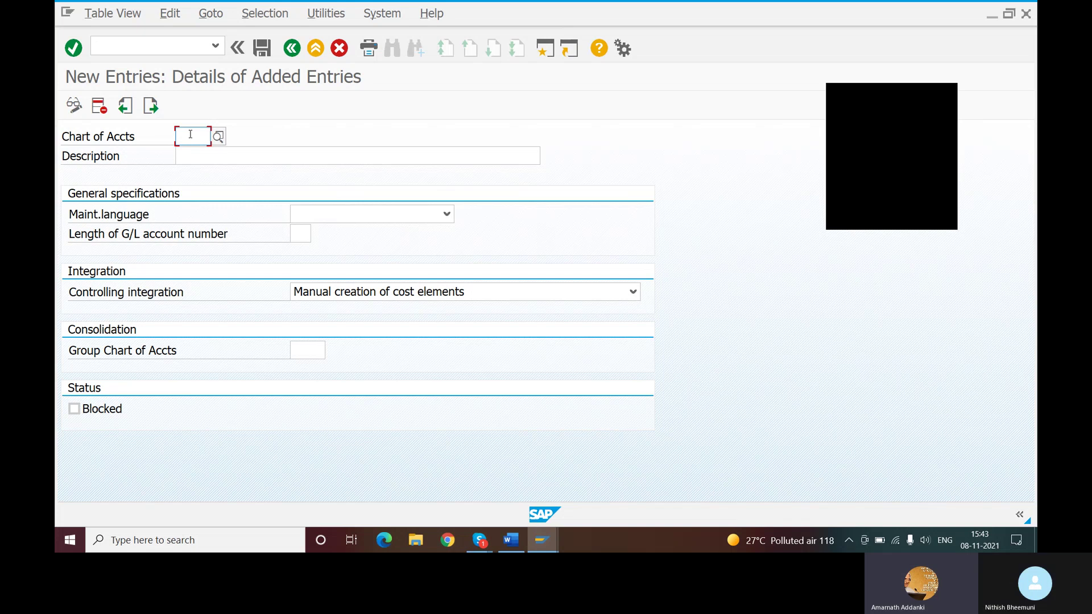
{"action": "type", "text": "NI"}
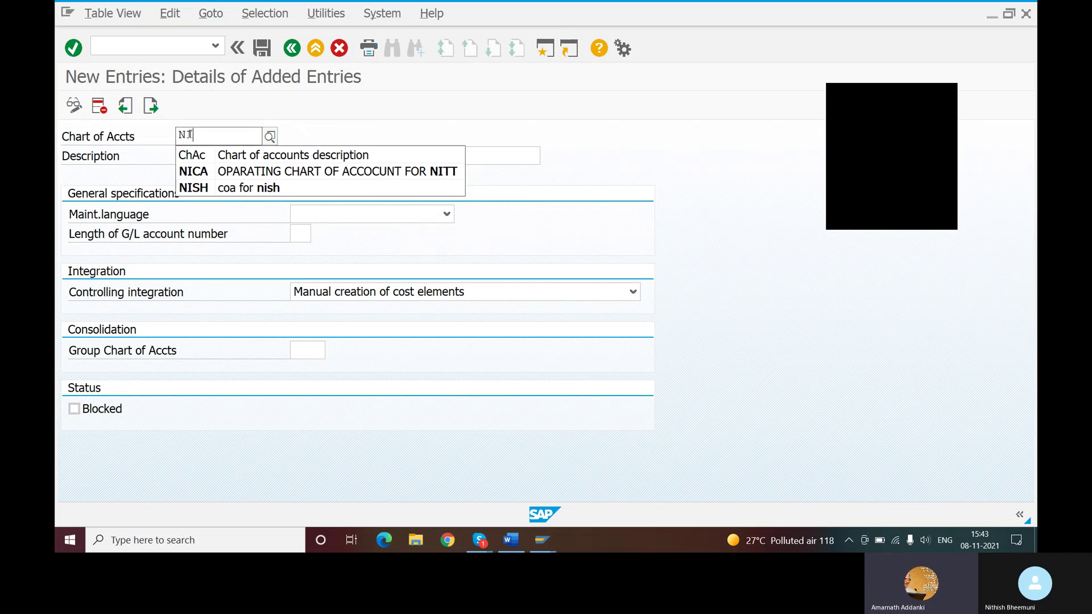
{"action": "type", "text": "GC"}
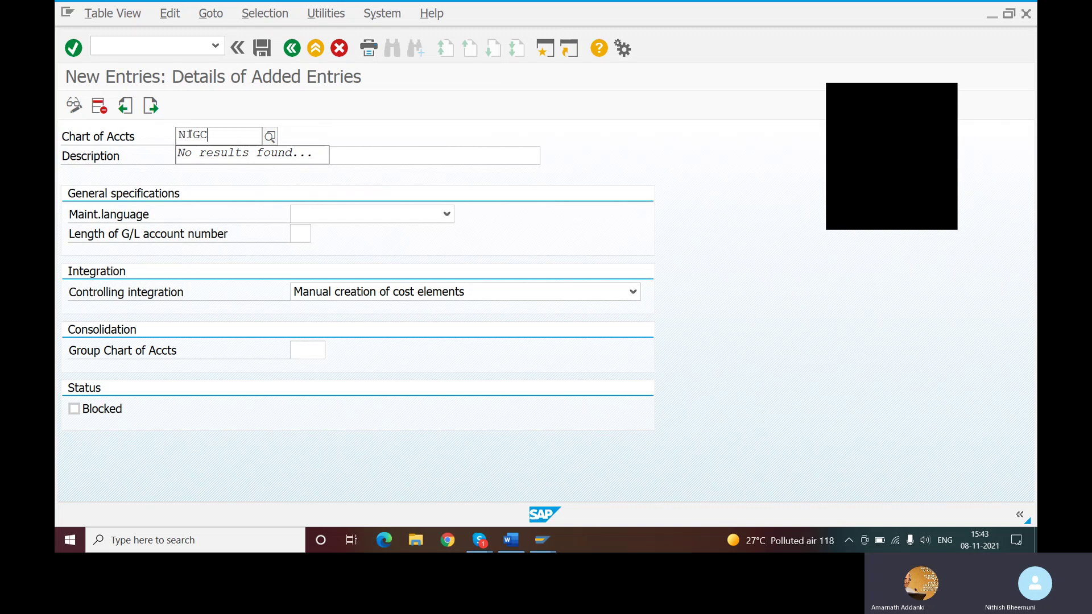
{"action": "left_click", "coordinate": [234, 161]}
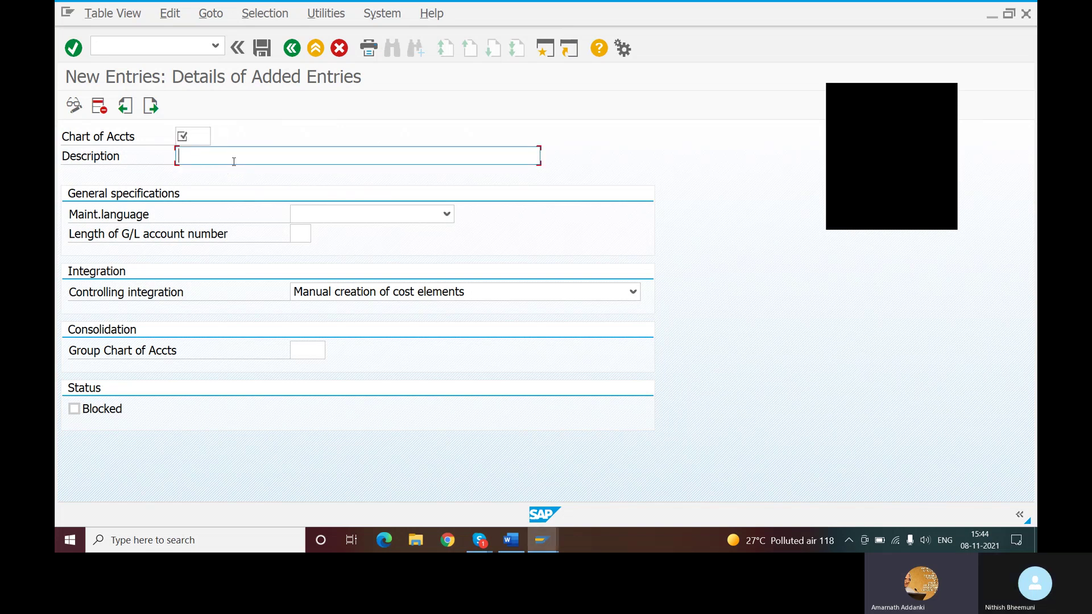
{"action": "left_click", "coordinate": [194, 140]}
{"action": "type", "text": "NIGC"}
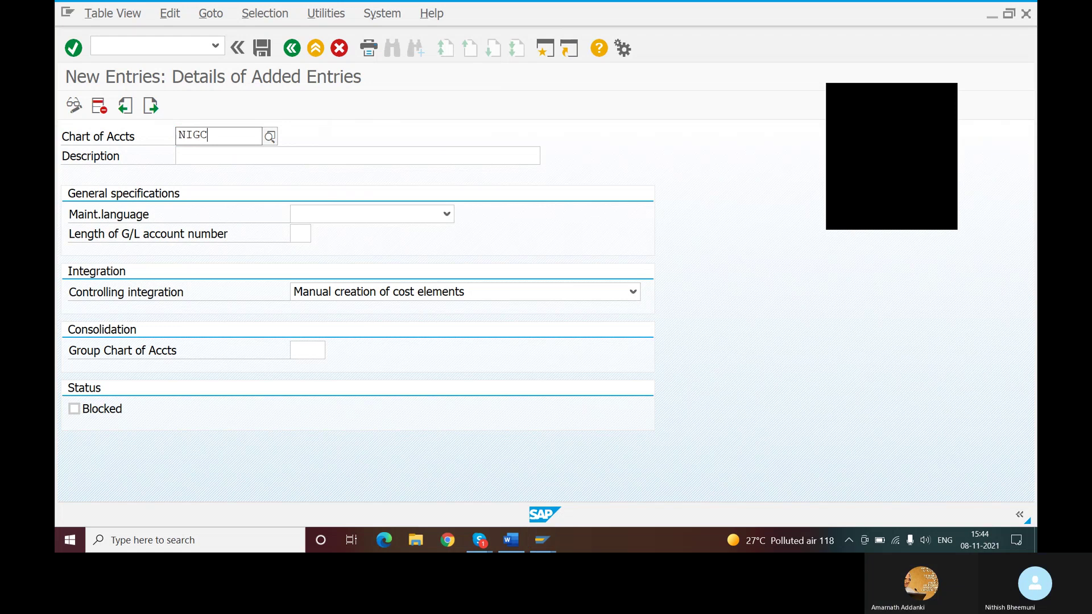
{"action": "key", "text": "Return"}
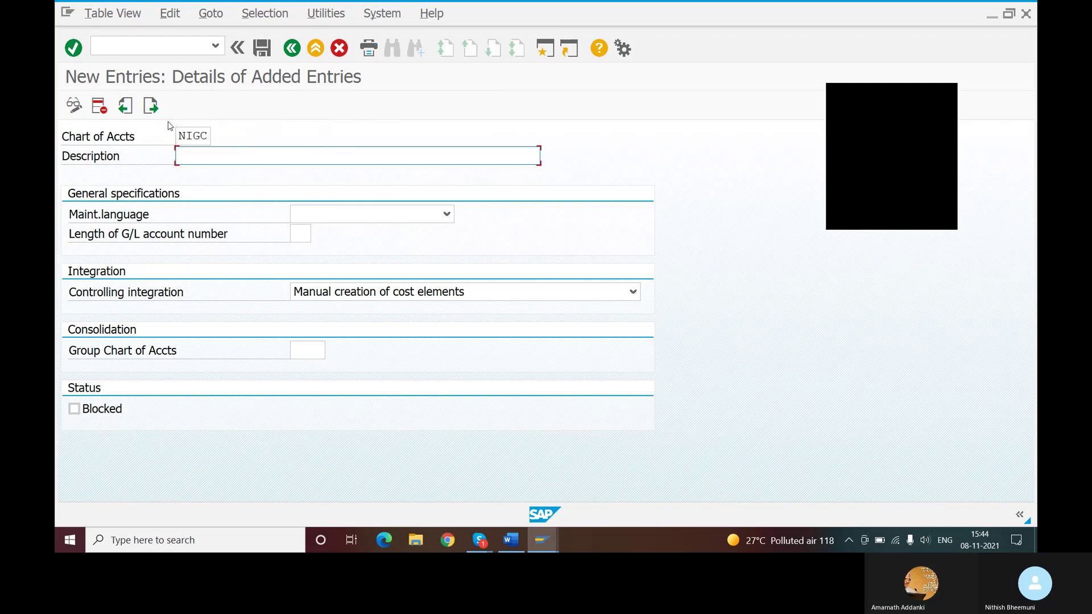
Enter "CREATION OF GROUP CHART ACCOUNT FOR NITT" as the description of chart of accounts NIGC.
{"action": "type", "text": "CREA"}
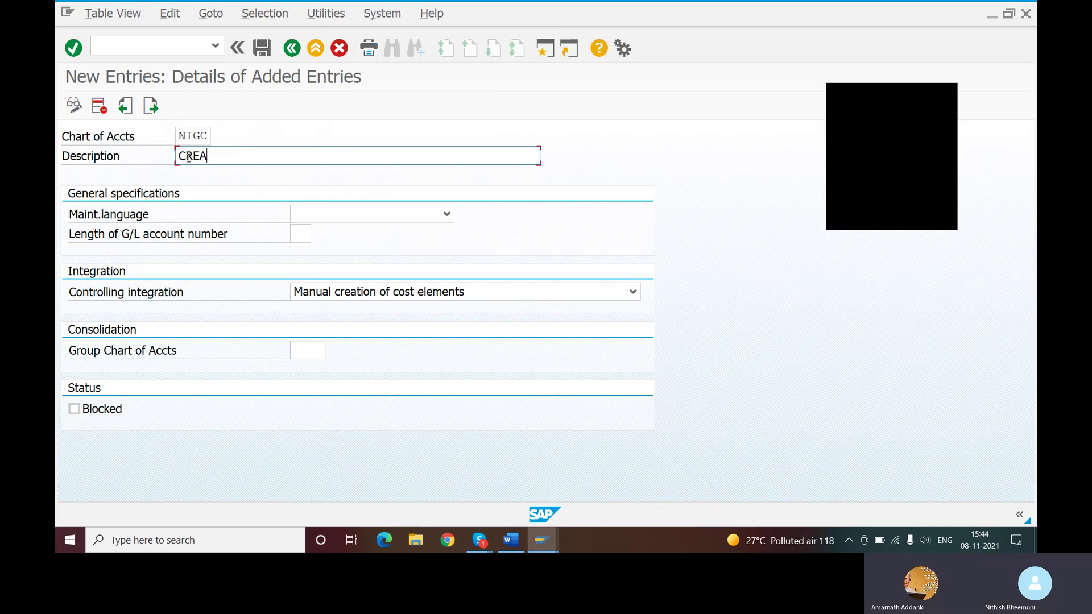
{"action": "type", "text": "TION OF GRI"}
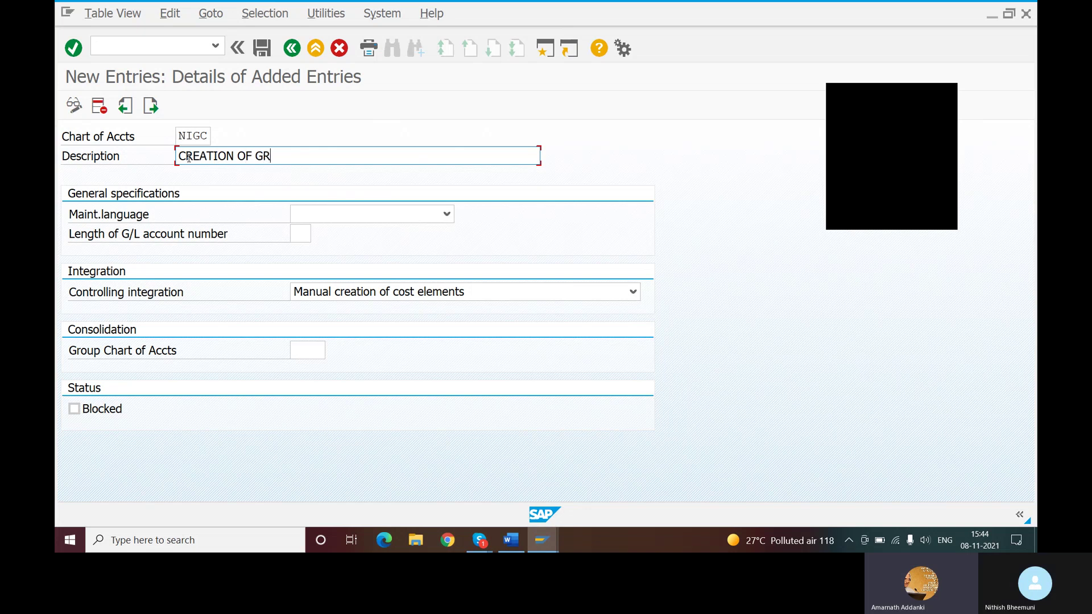
{"action": "key", "text": "BackSpace"}
{"action": "type", "text": "OPU"}
{"action": "key", "text": "BackSpace"}
{"action": "key", "text": "BackSpace"}
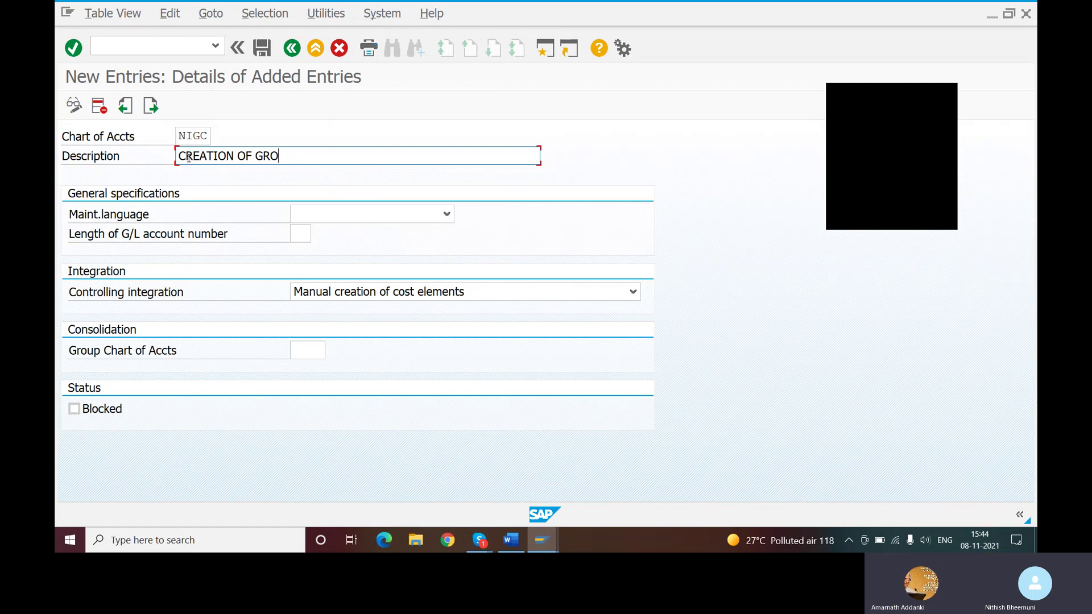
{"action": "type", "text": "UP C"}
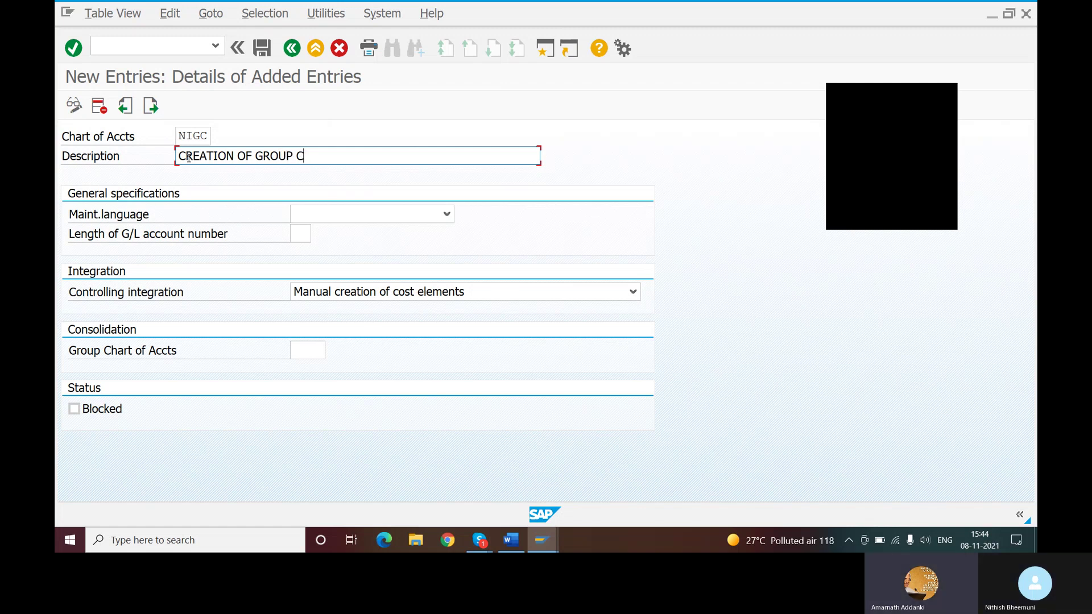
{"action": "type", "text": "HART ACCOI"}
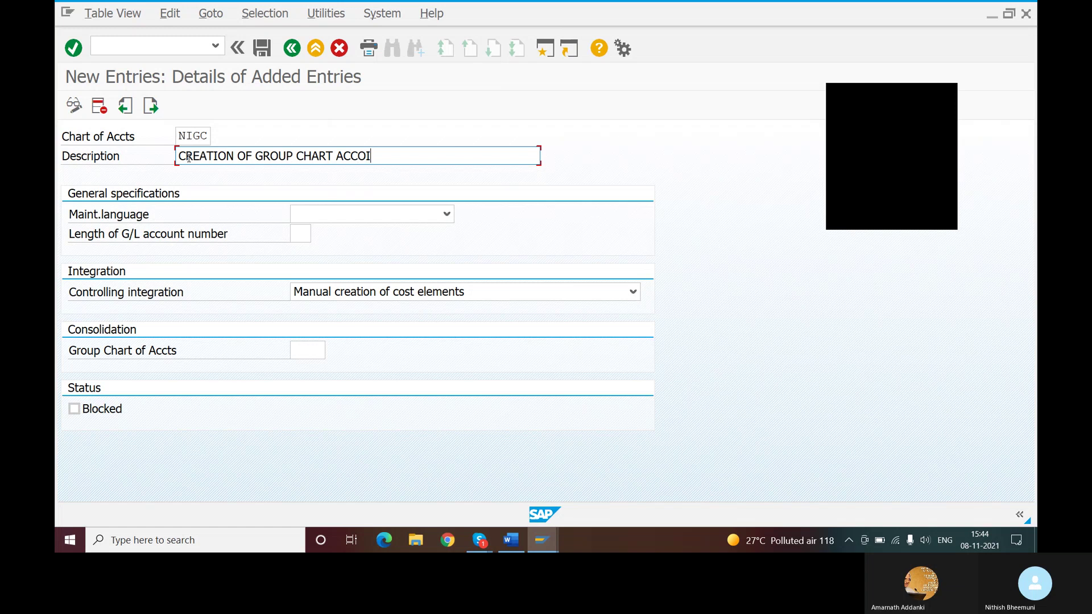
{"action": "key", "text": "BackSpace"}
{"action": "type", "text": "UNT FOR NITT"}
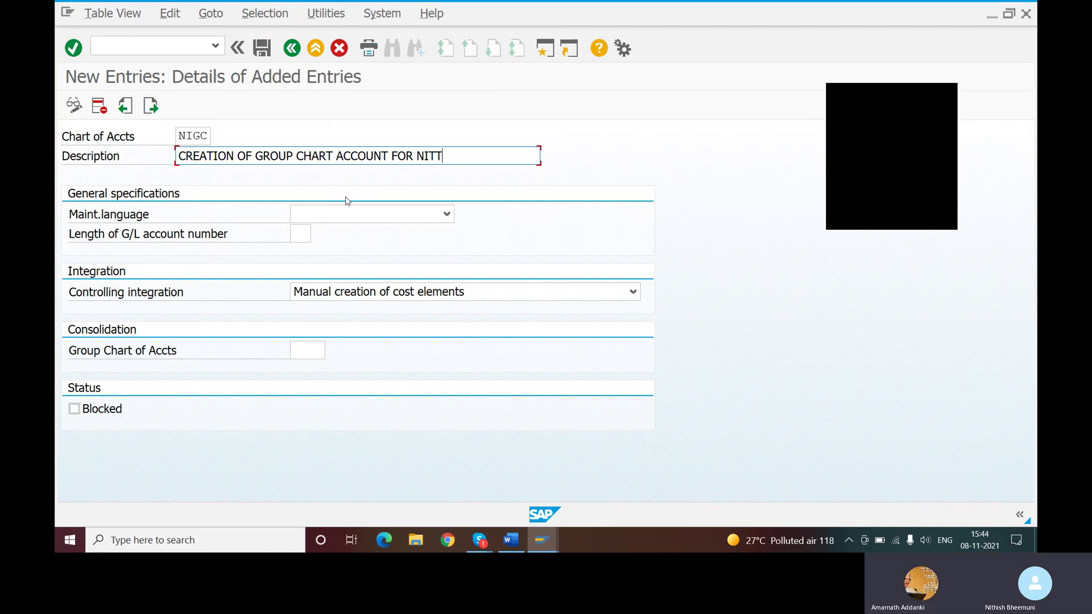
Set chart of accounts NIGC to maintenance language English and G/L account number length 06, and save it under the proposed customizing request.
{"action": "left_click", "coordinate": [444, 216]}
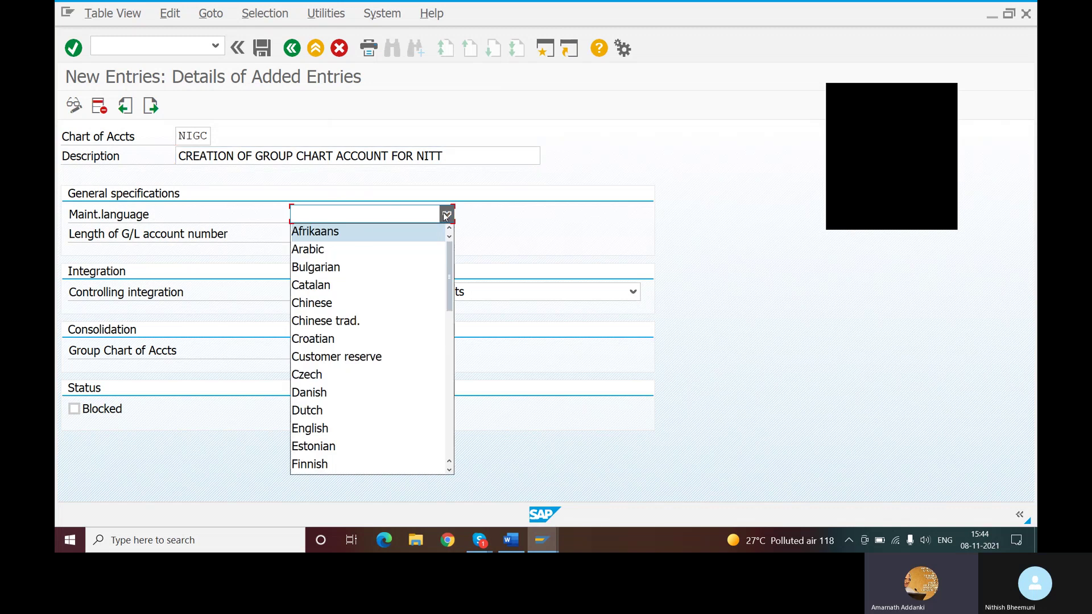
{"action": "left_click", "coordinate": [355, 217]}
{"action": "type", "text": "English"}
{"action": "left_click", "coordinate": [358, 219]}
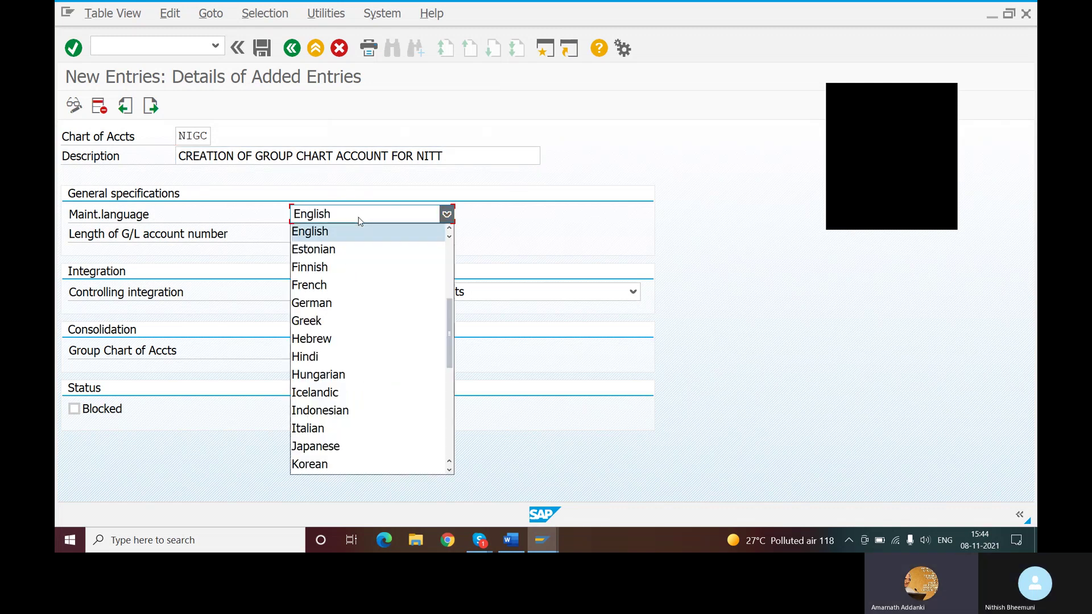
{"action": "left_click", "coordinate": [347, 232]}
{"action": "left_click", "coordinate": [300, 234]}
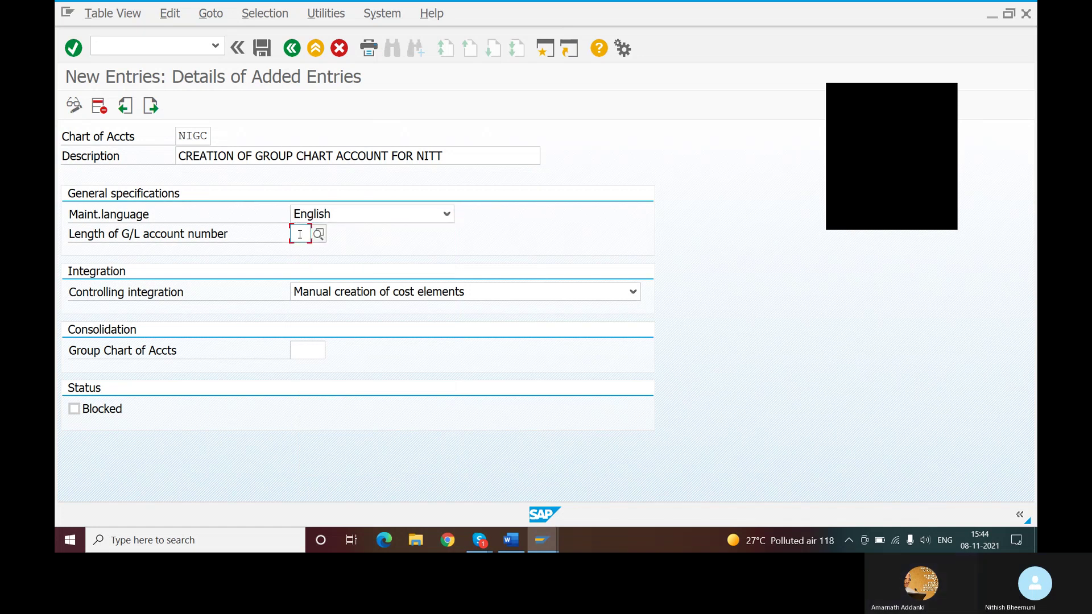
{"action": "type", "text": "06"}
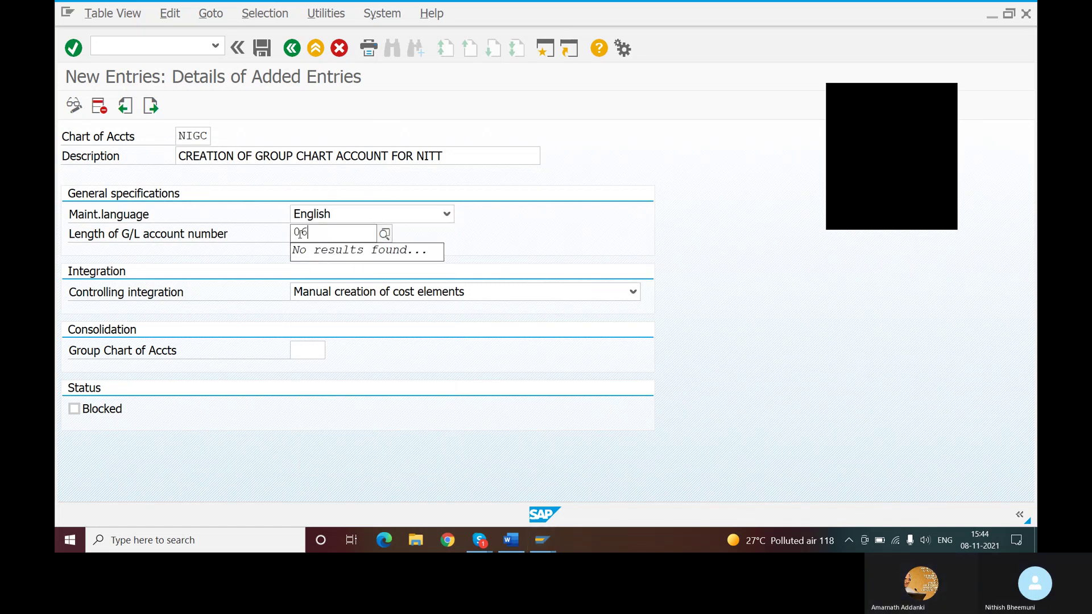
{"action": "key", "text": "Tab"}
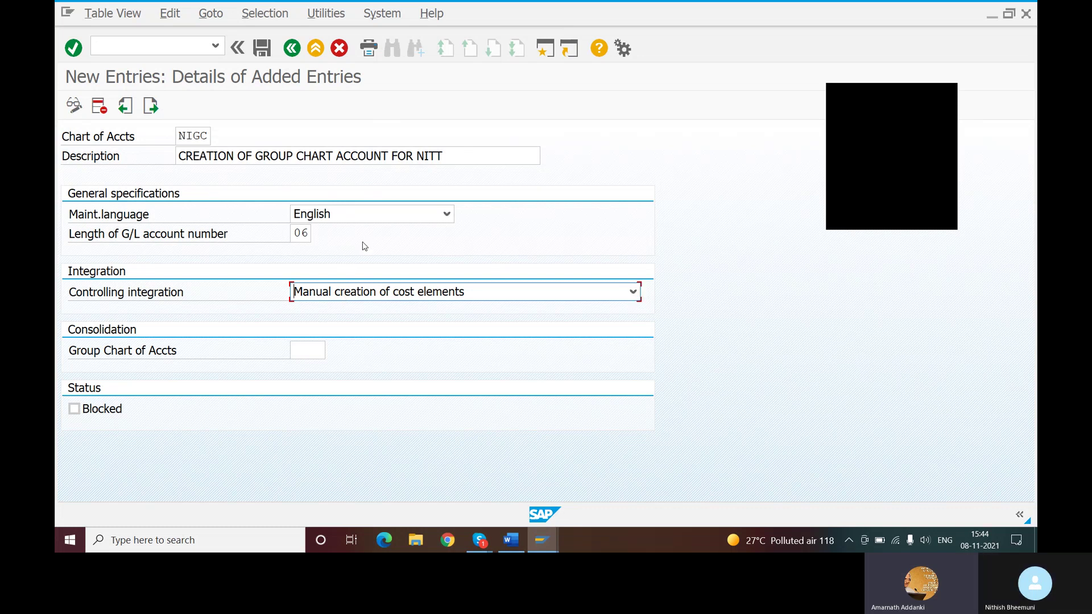
{"action": "key", "text": "Return"}
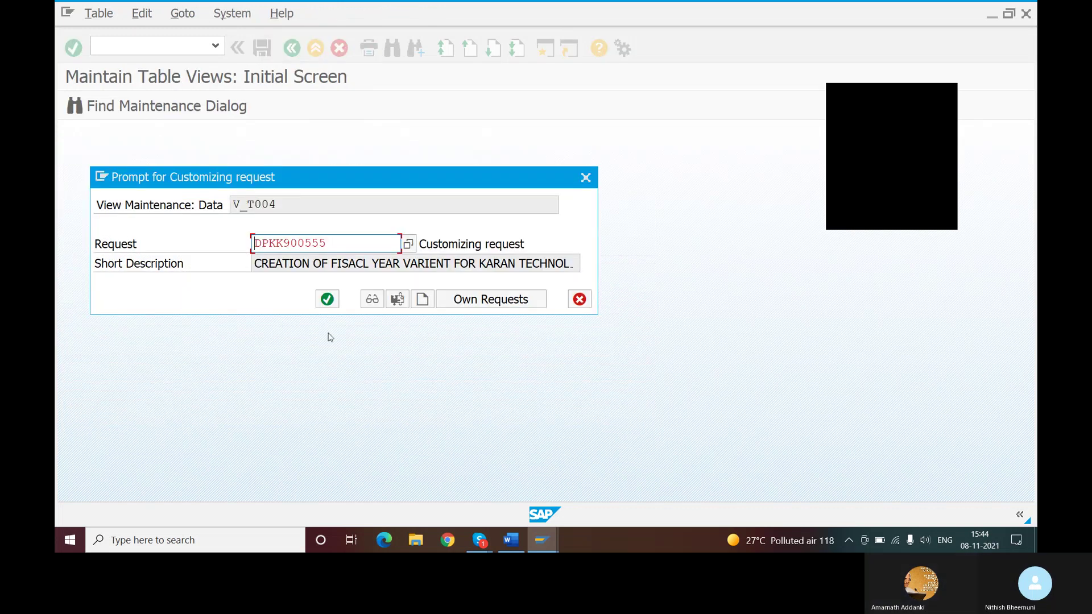
{"action": "left_click", "coordinate": [326, 297]}
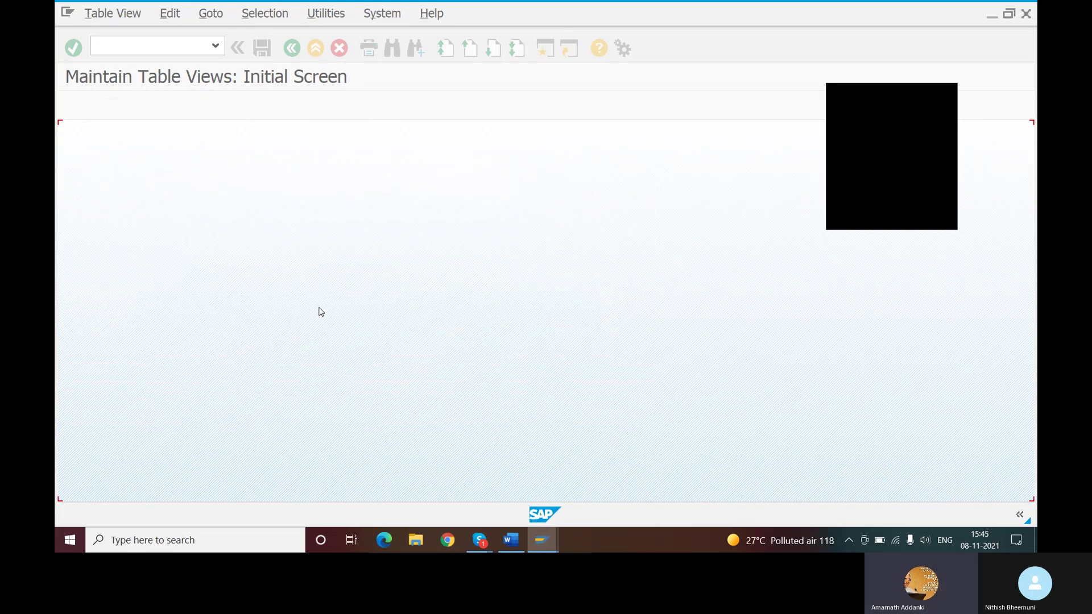
Reopen the list of all charts of accounts with transaction code /NOB13 and start a new entry with the key NICC.
{"action": "left_click", "coordinate": [152, 47]}
{"action": "type", "text": "/"}
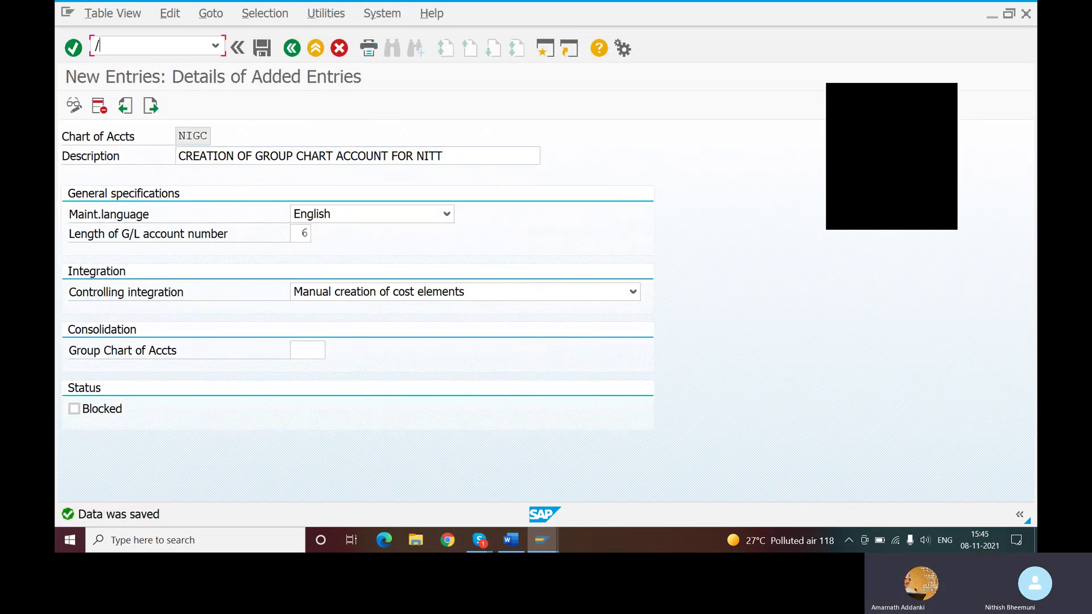
{"action": "type", "text": "NOB13"}
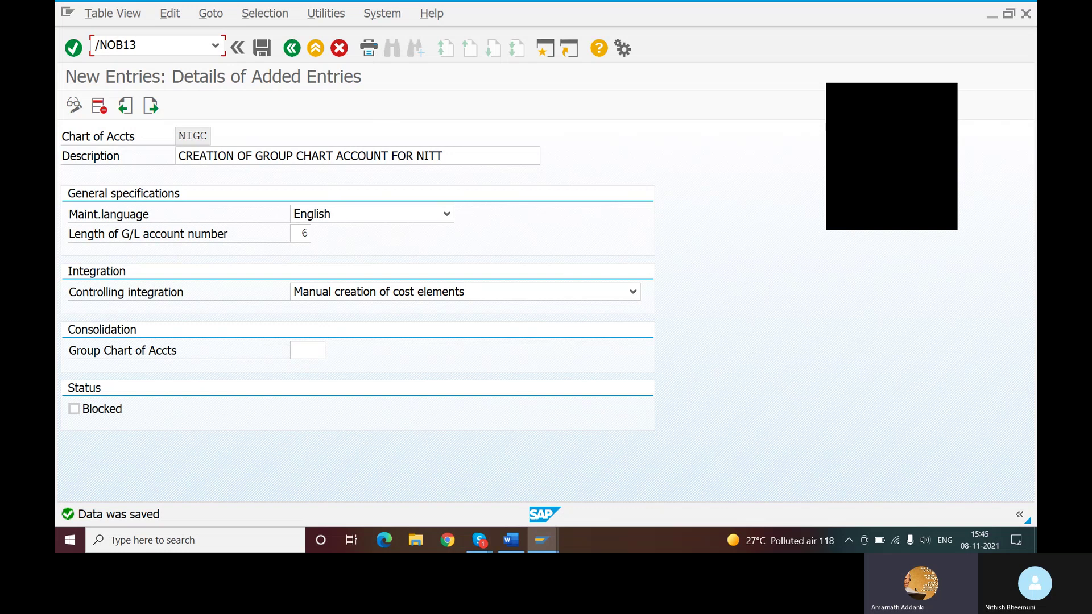
{"action": "key", "text": "Return"}
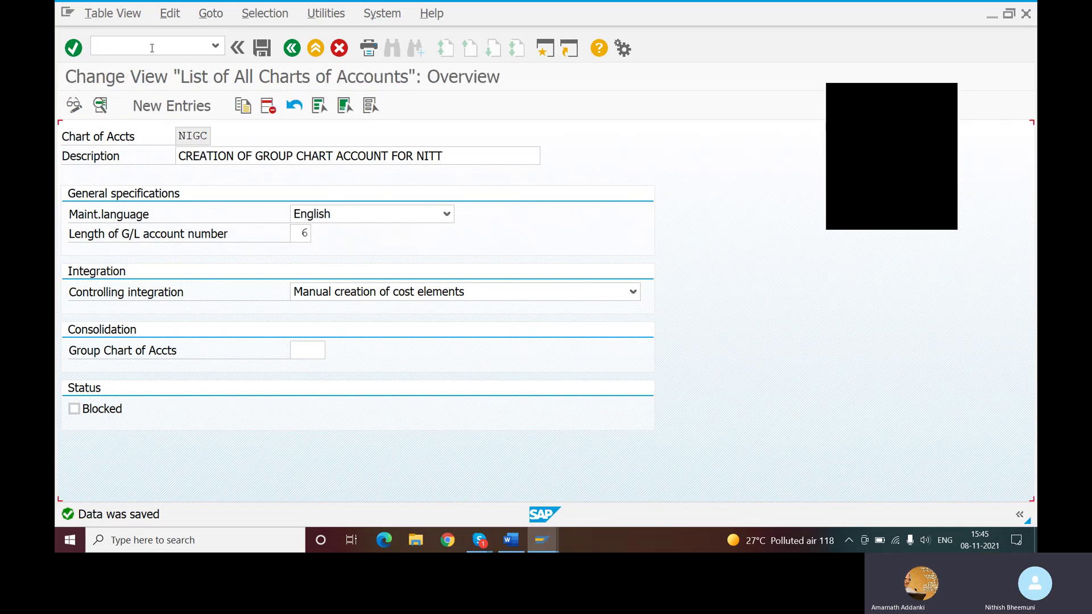
{"action": "left_click", "coordinate": [191, 106]}
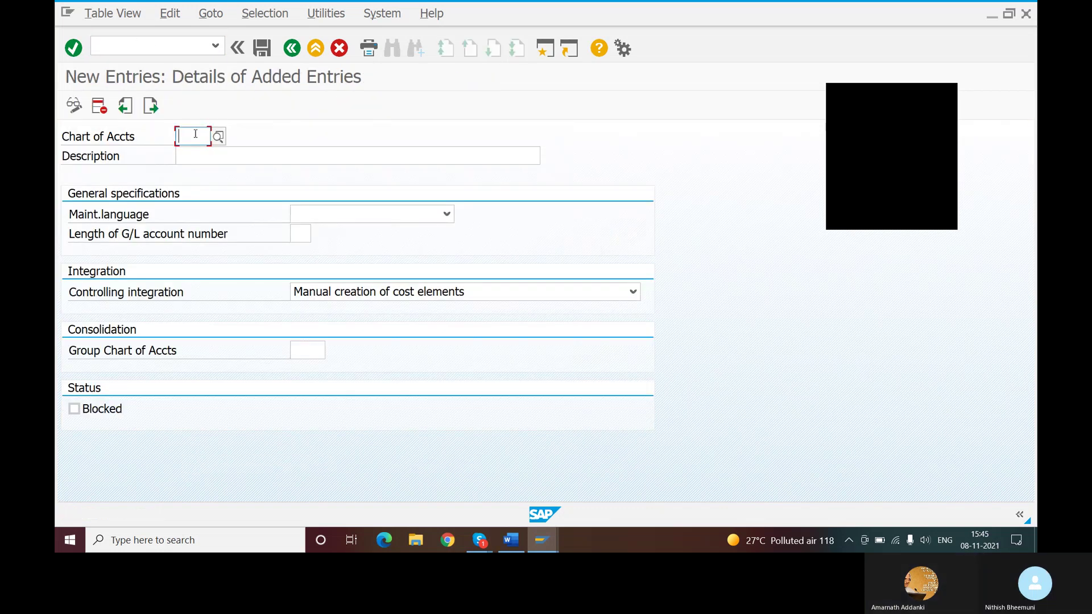
{"action": "type", "text": "NI"}
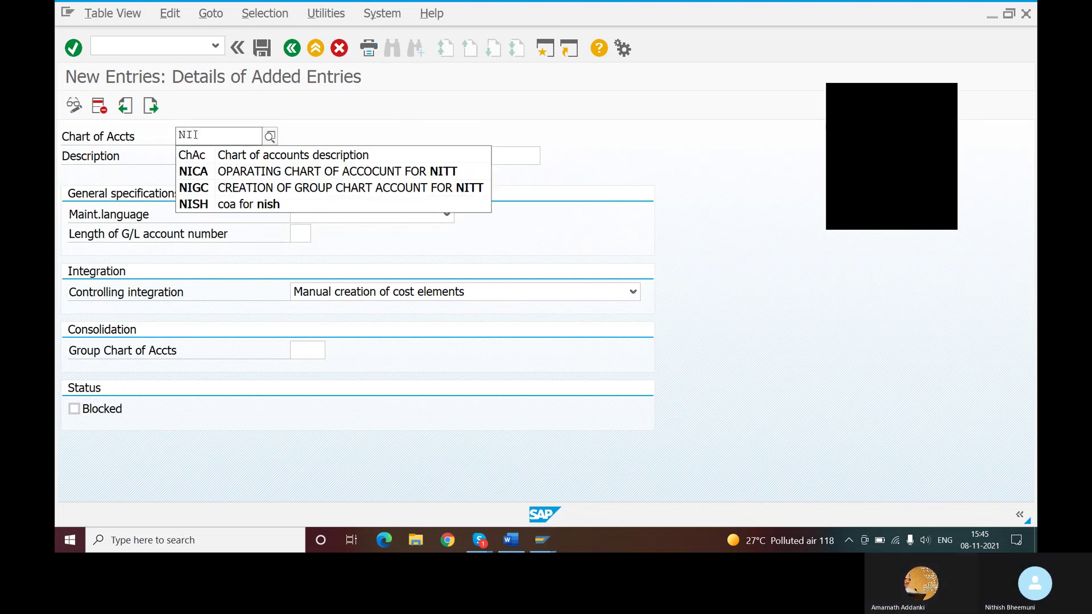
{"action": "type", "text": "CC"}
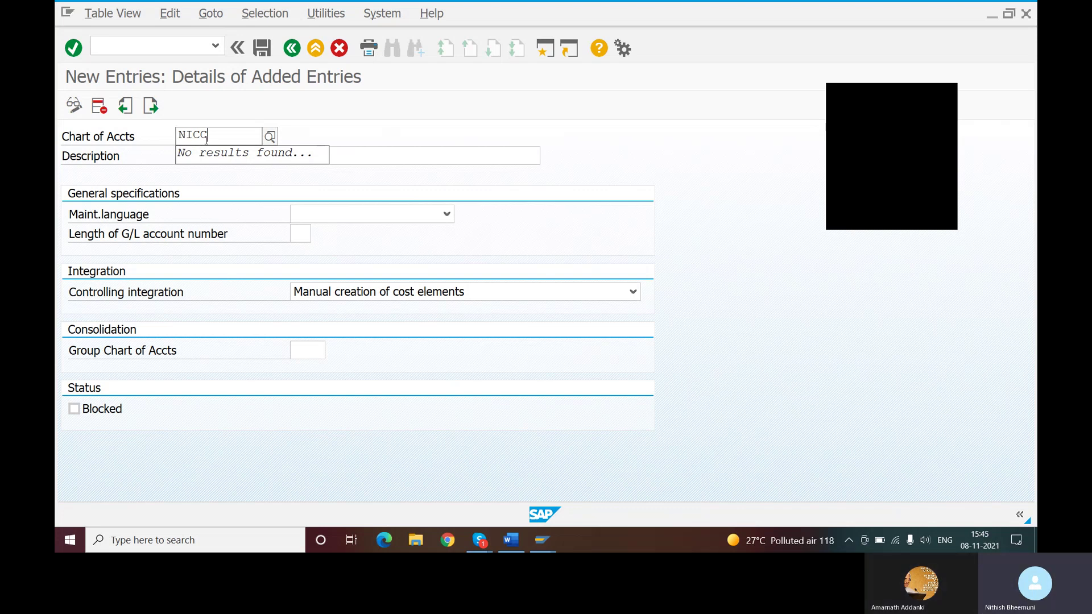
Enter "CREATION OF COUNTRY SPECIFIC CHART FOR NITT" as the description of chart of accounts NICC.
{"action": "left_click", "coordinate": [208, 156]}
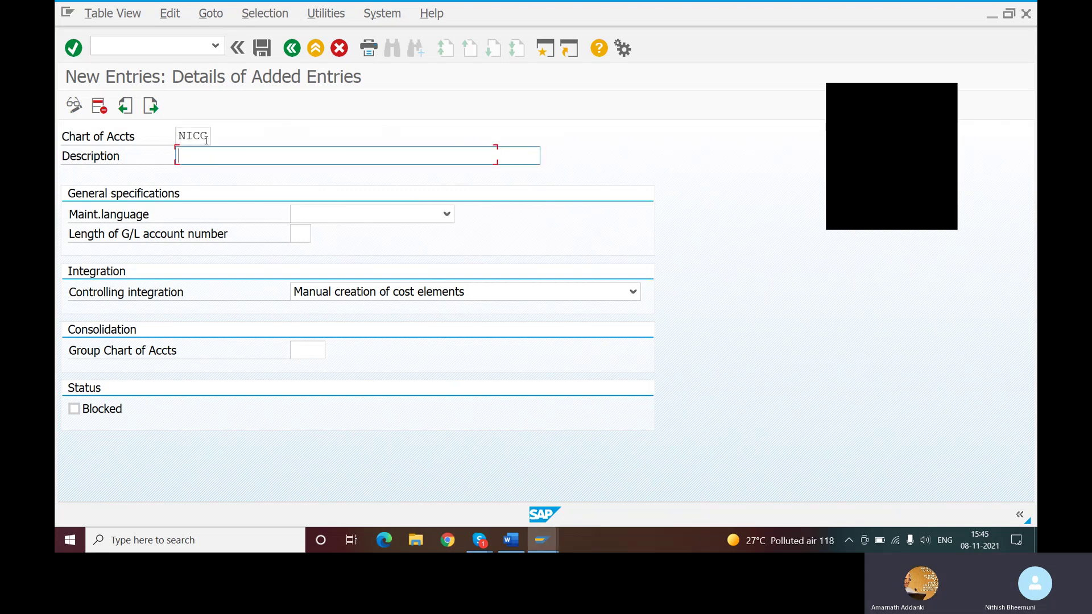
{"action": "type", "text": "CRE"}
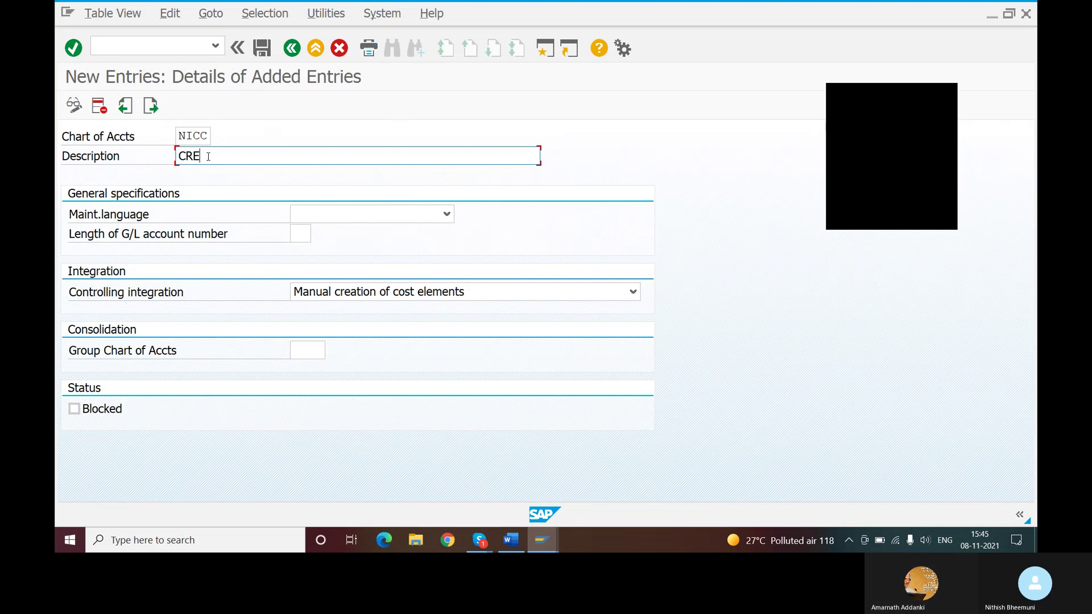
{"action": "type", "text": "ATION OF COUN"}
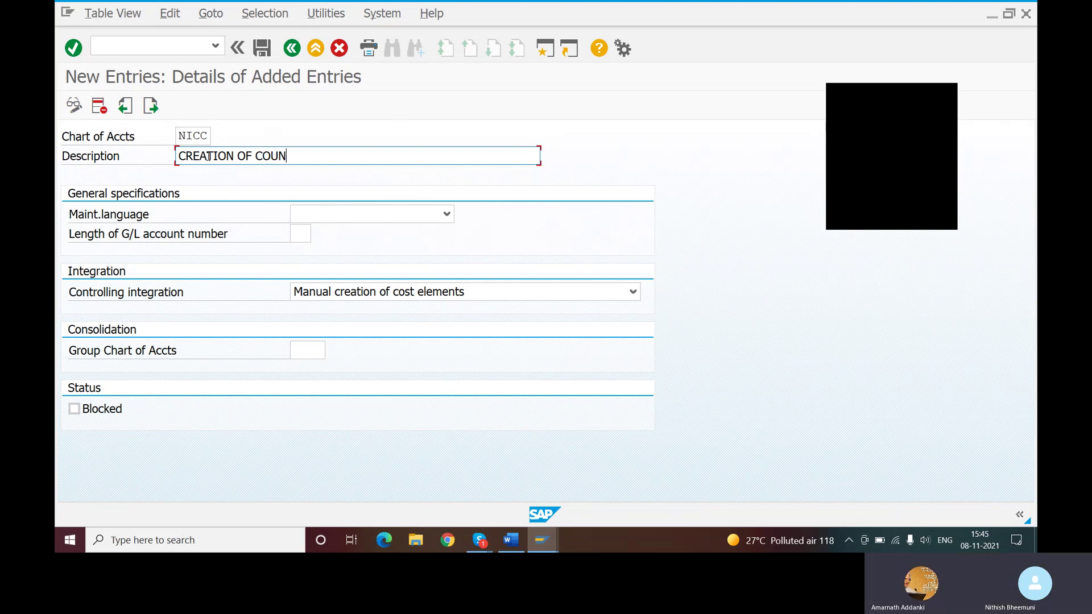
{"action": "type", "text": "TRY"}
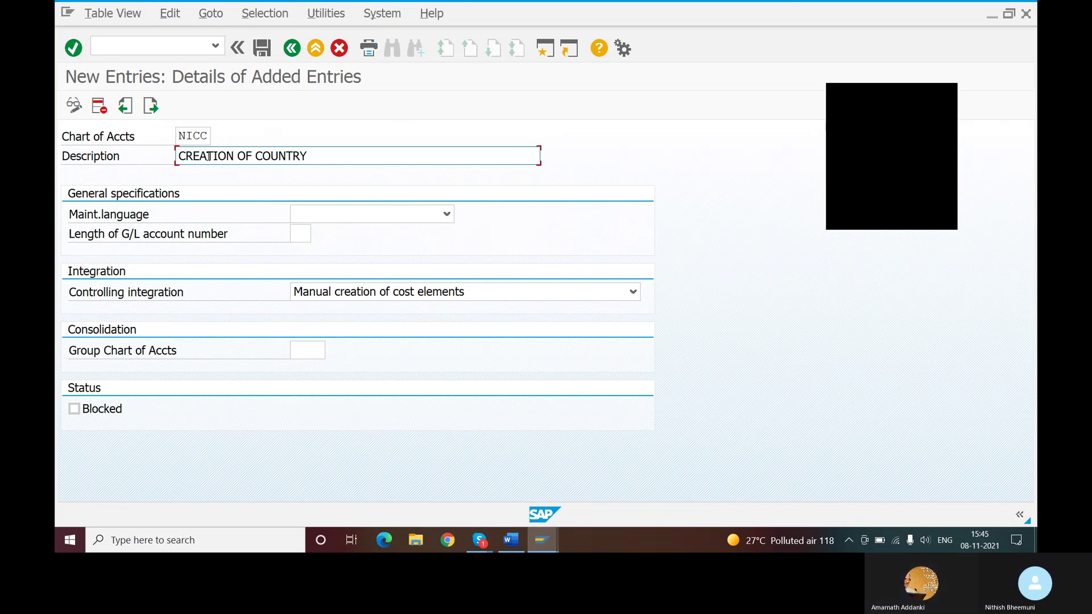
{"action": "type", "text": " SPEC"}
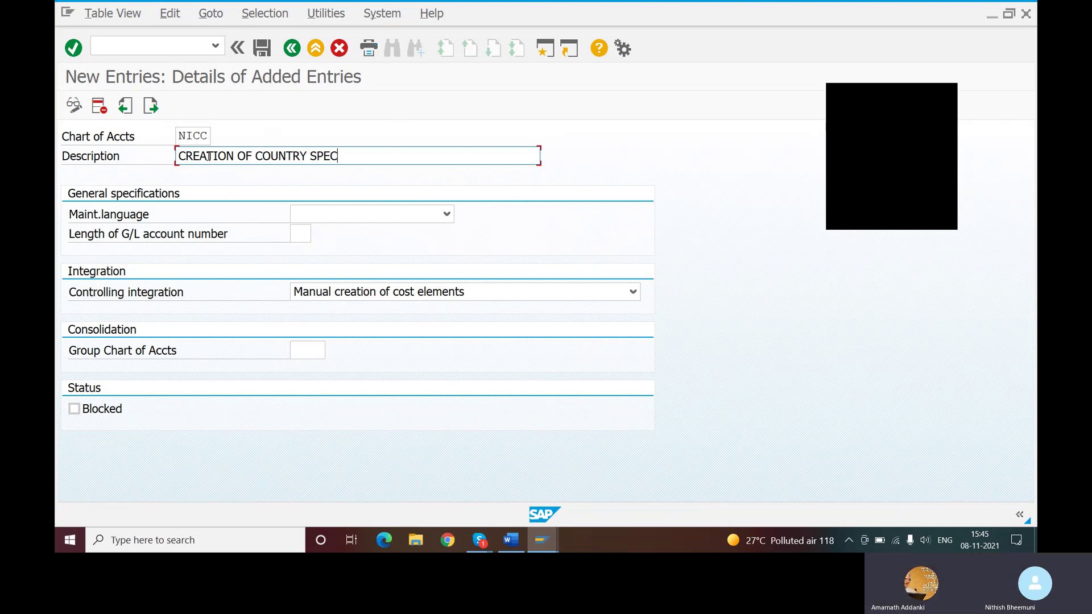
{"action": "type", "text": "IFIC CAHRT"}
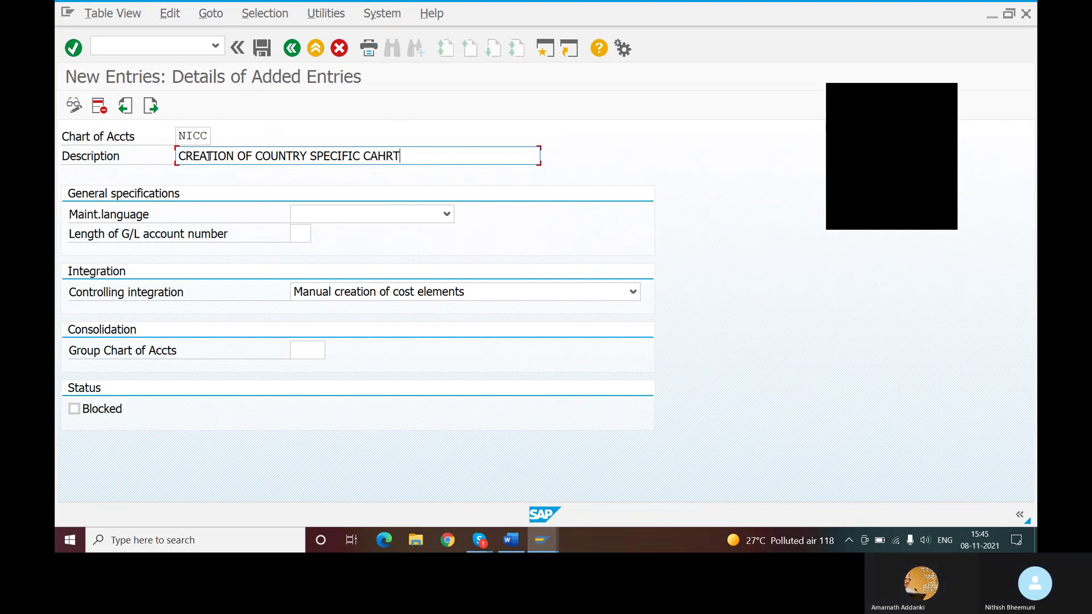
{"action": "key", "text": "BackSpace"}
{"action": "key", "text": "BackSpace"}
{"action": "key", "text": "BackSpace"}
{"action": "key", "text": "BackSpace"}
{"action": "type", "text": "HART FOR NITT"}
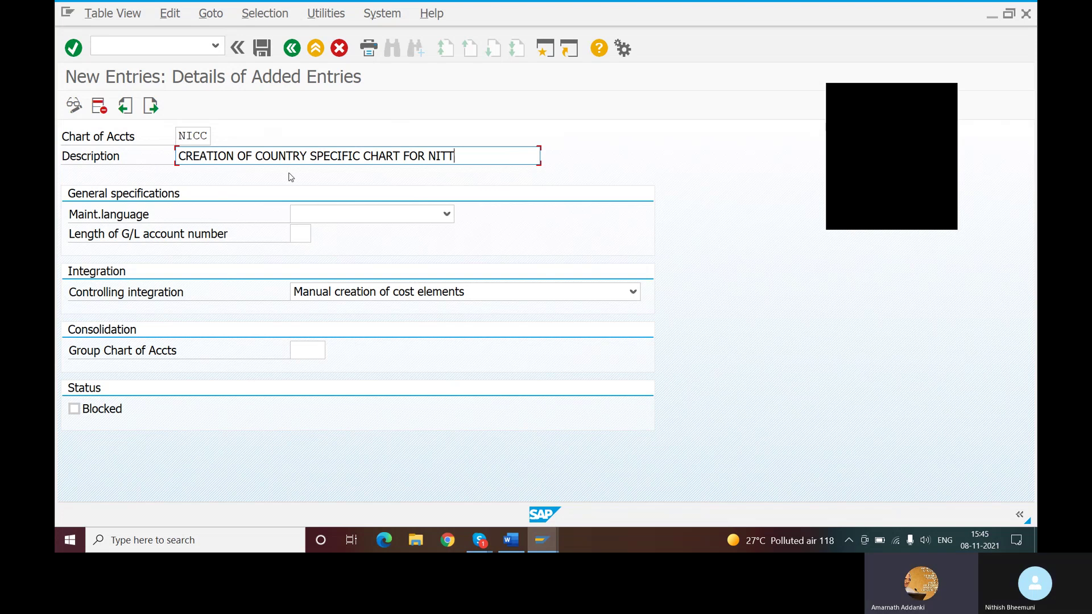
Set chart of accounts NICC to maintenance language English and G/L account number length 06, and save it under the proposed customizing request.
{"action": "key", "text": "Tab"}
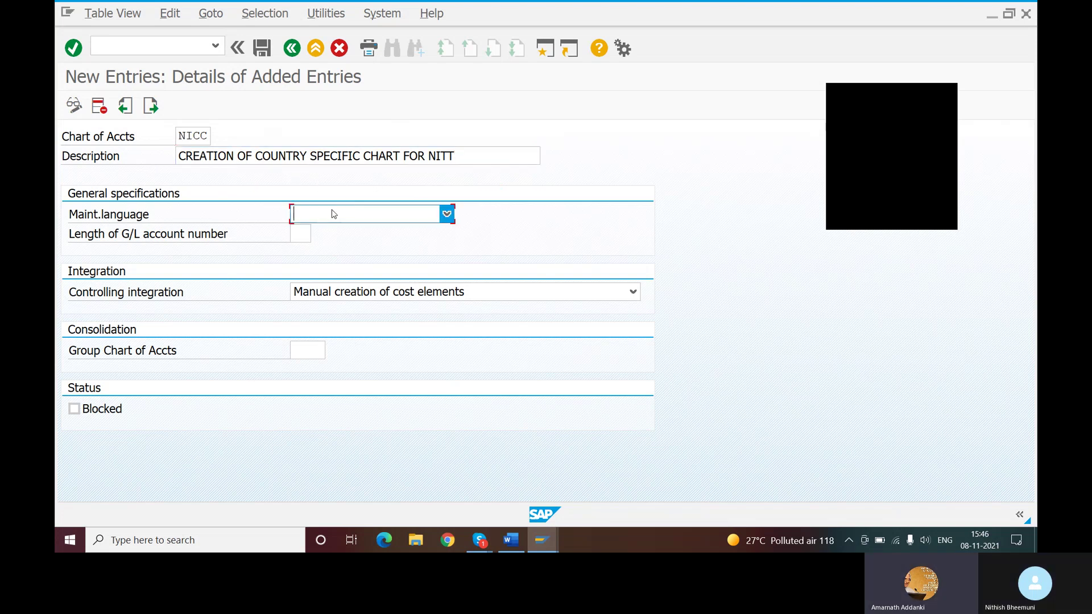
{"action": "key", "text": "e"}
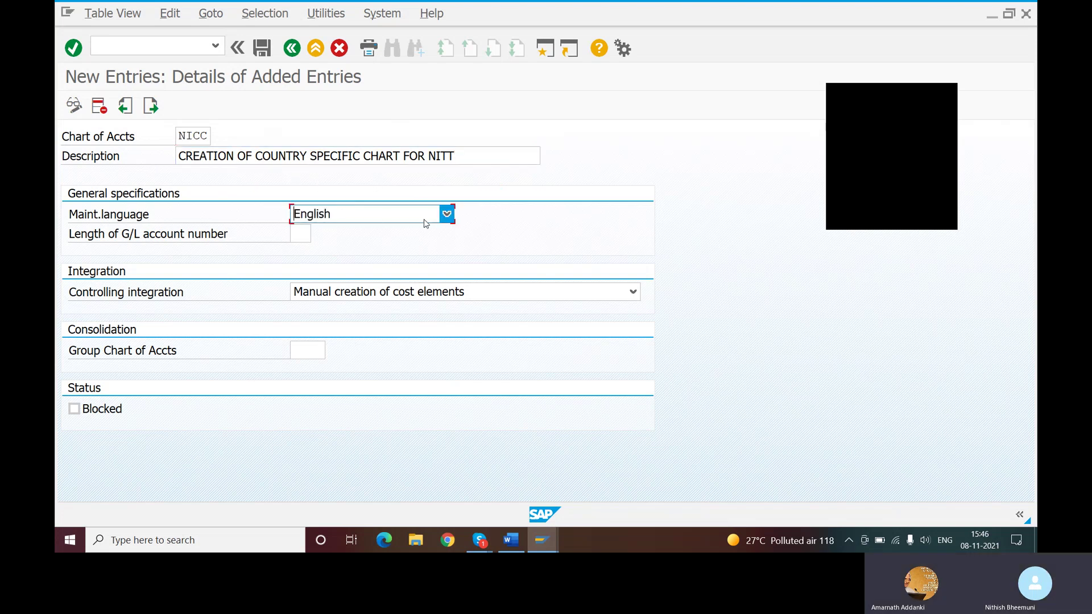
{"action": "left_click", "coordinate": [408, 215]}
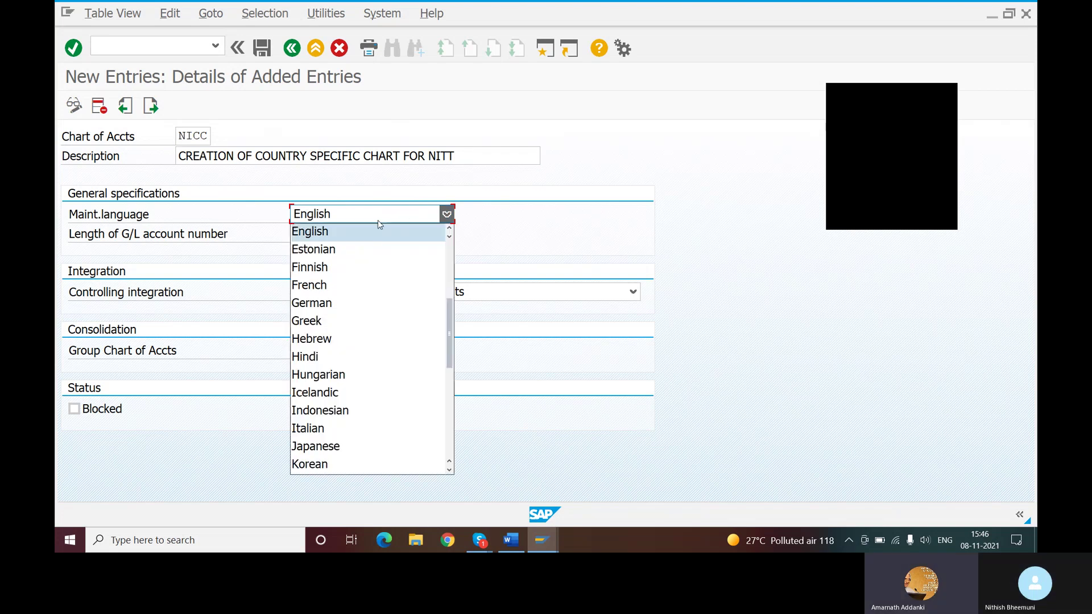
{"action": "left_click", "coordinate": [347, 234]}
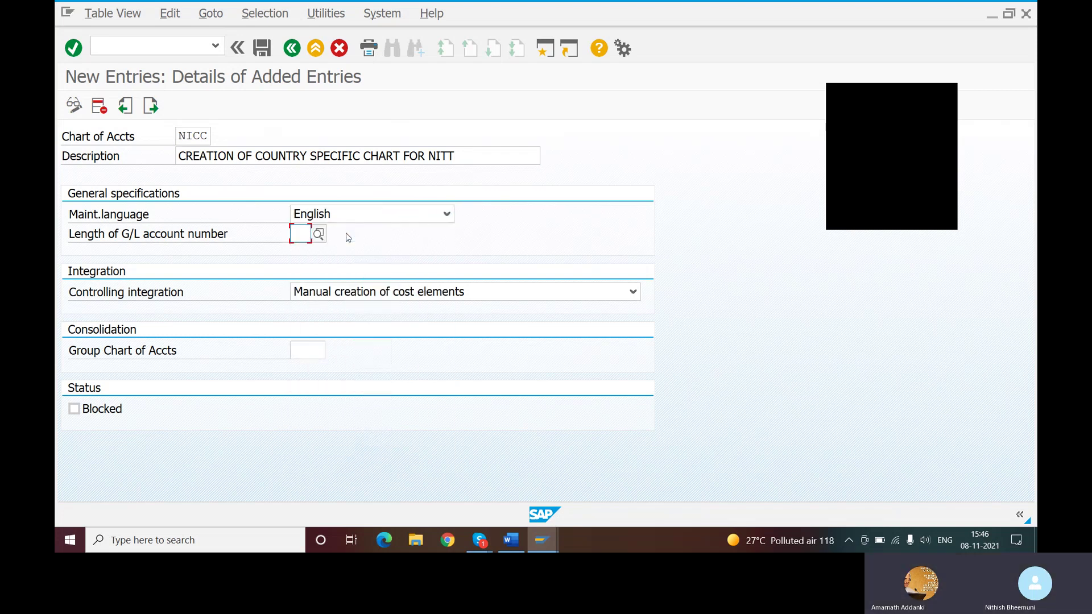
{"action": "type", "text": "06"}
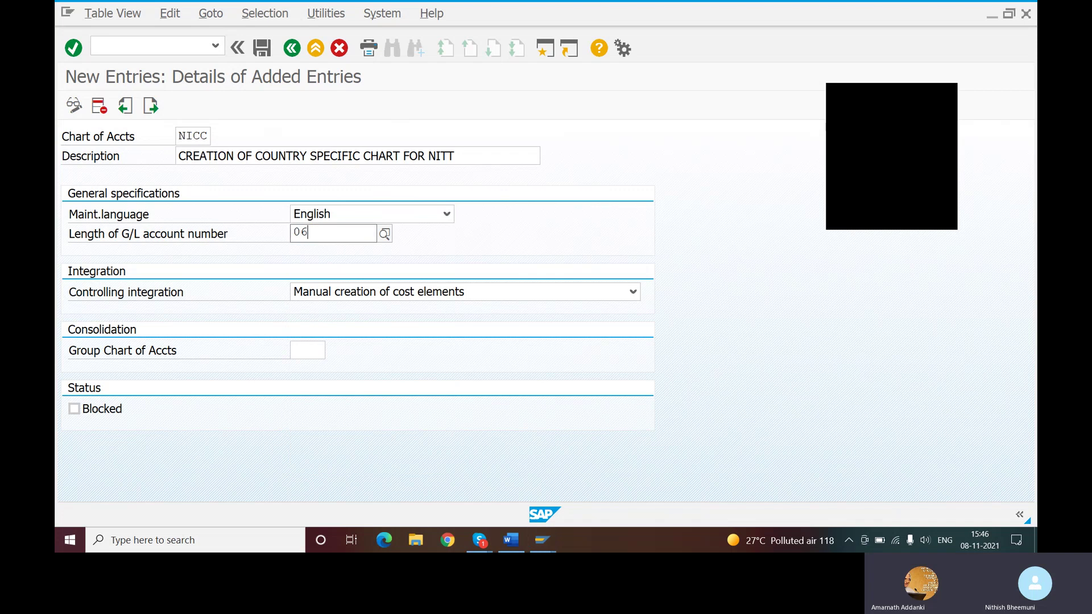
{"action": "key", "text": "Tab"}
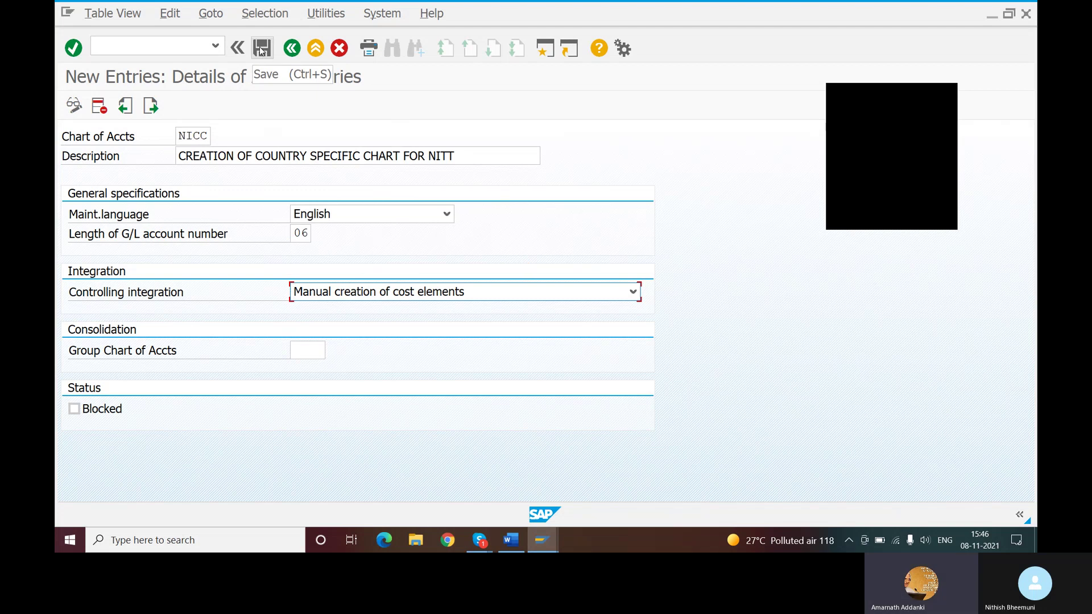
{"action": "left_click", "coordinate": [262, 51]}
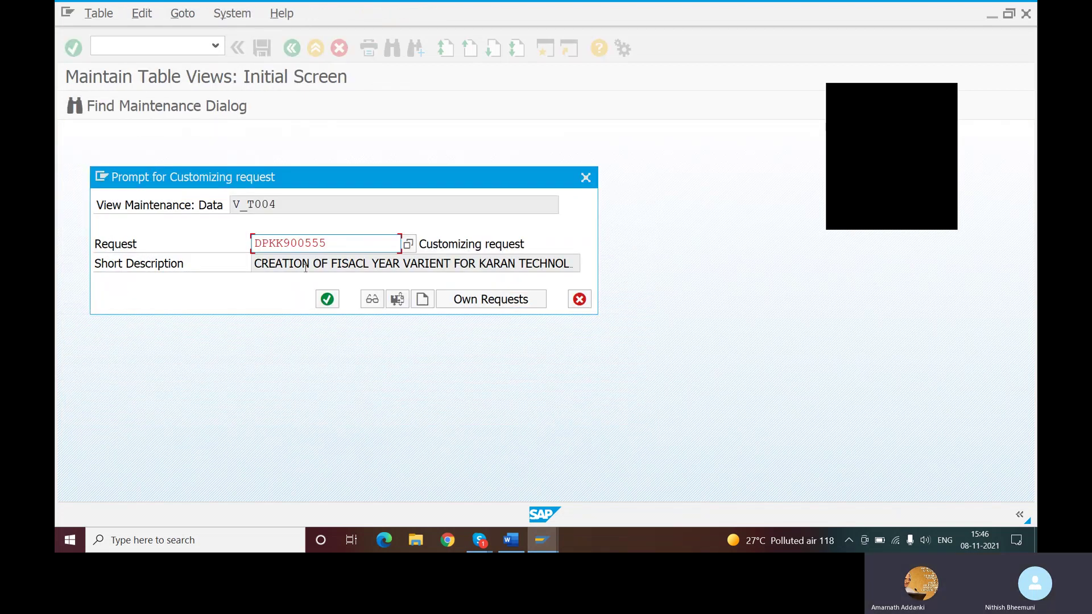
{"action": "left_click", "coordinate": [328, 297]}
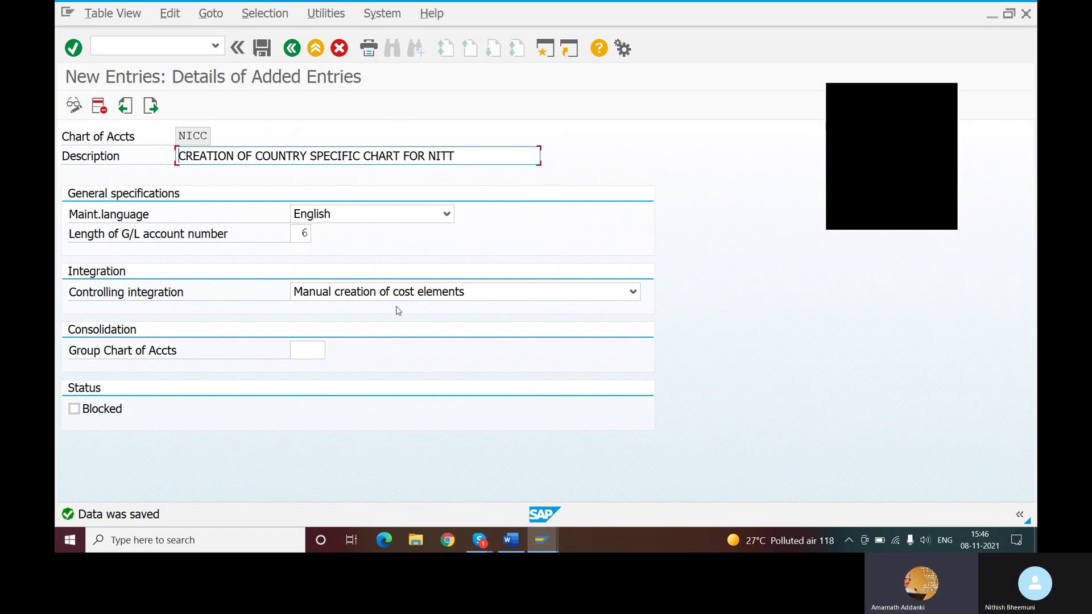
Check the G/L configuration slide in Skype for the next task's transaction code, and return to SAP.
{"action": "left_click", "coordinate": [480, 540]}
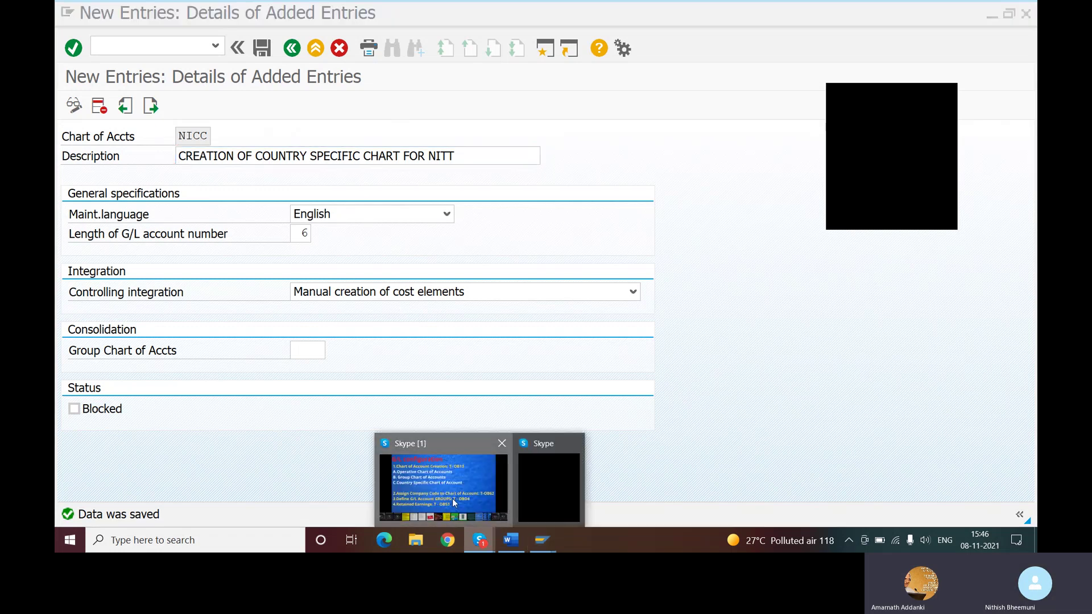
{"action": "left_click", "coordinate": [449, 510]}
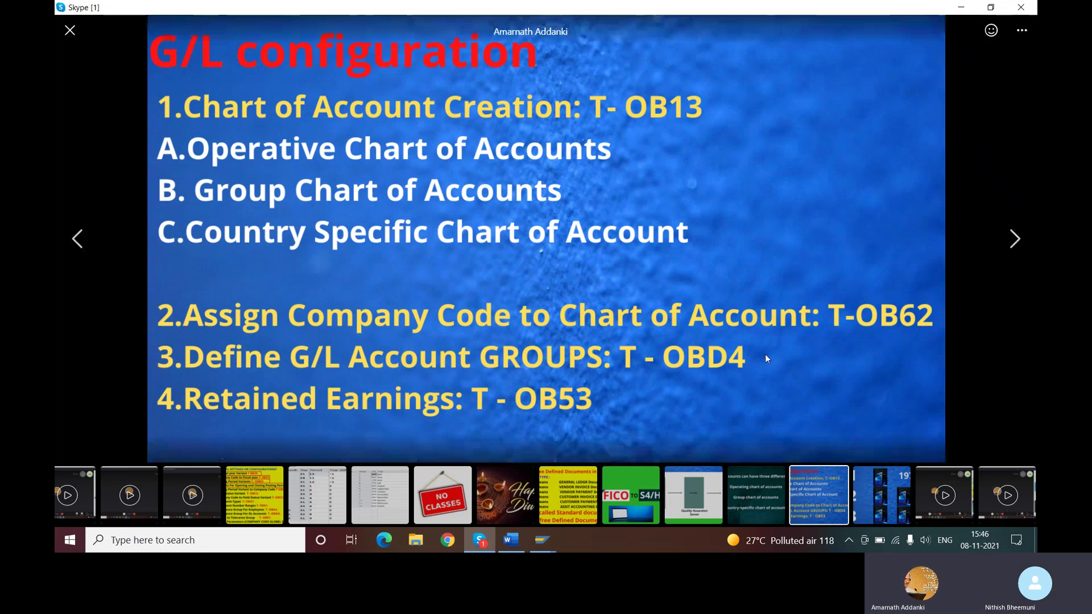
{"action": "left_click", "coordinate": [548, 540]}
{"action": "left_click", "coordinate": [549, 481]}
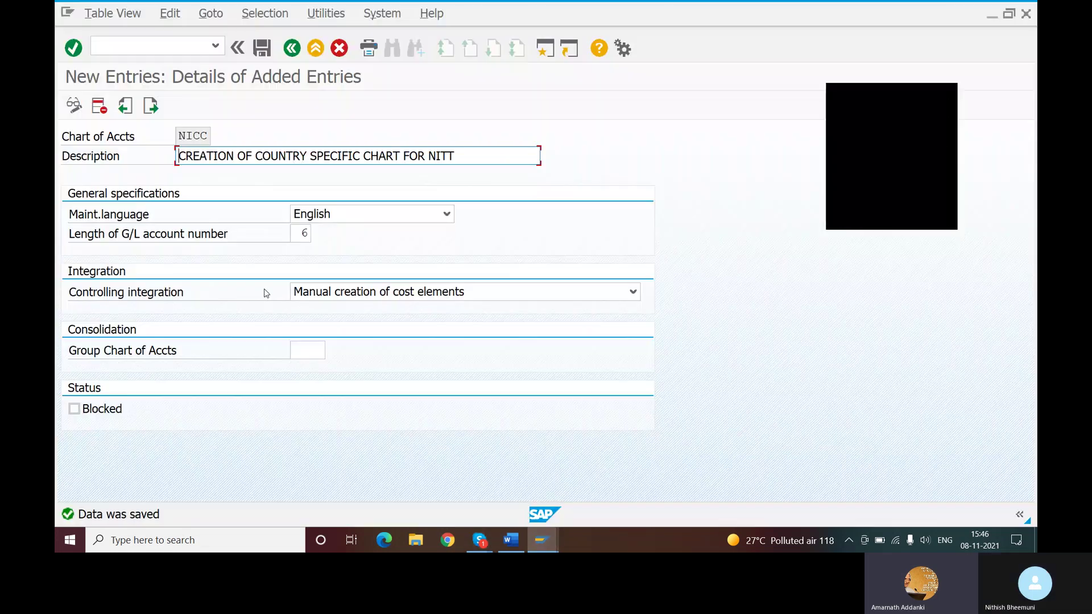
Open the assignment of company codes to charts of accounts with transaction code /NOB62 and position the list on company code NITT.
{"action": "left_click", "coordinate": [154, 45]}
{"action": "type", "text": "/NOB62"}
{"action": "key", "text": "Return"}
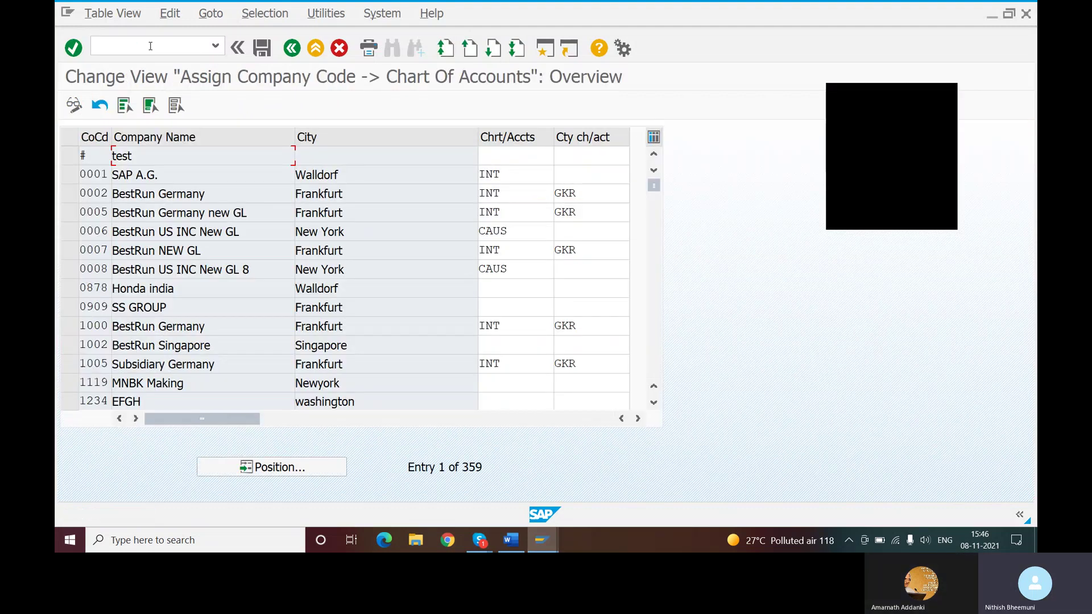
{"action": "left_click", "coordinate": [271, 467]}
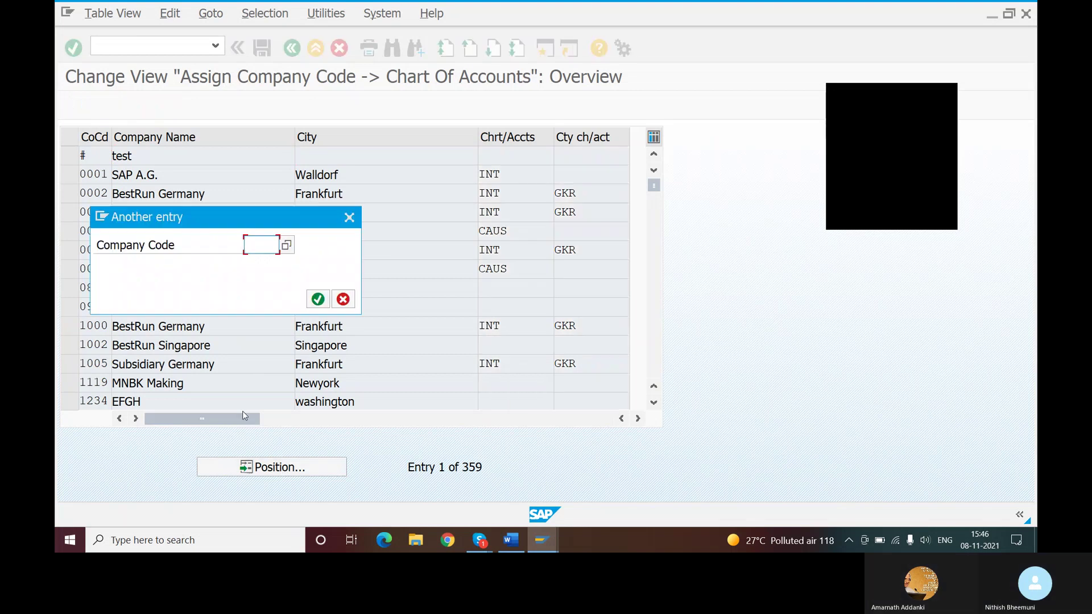
{"action": "type", "text": "NITT"}
{"action": "key", "text": "Return"}
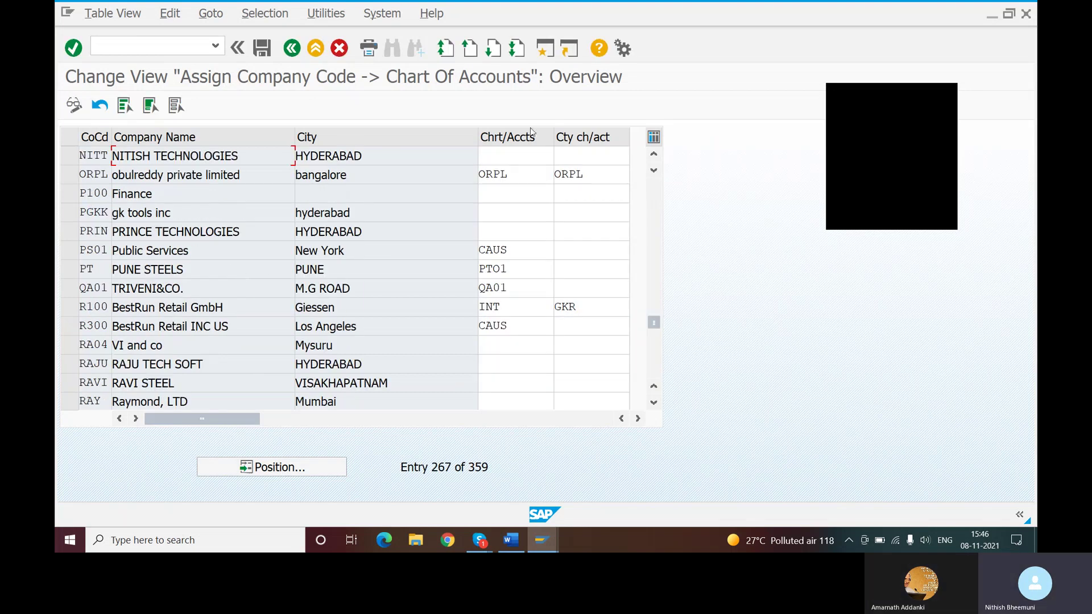
Find NICA in the list of possible charts of accounts and assign it as the chart of accounts of company code NITT.
{"action": "left_click", "coordinate": [498, 159]}
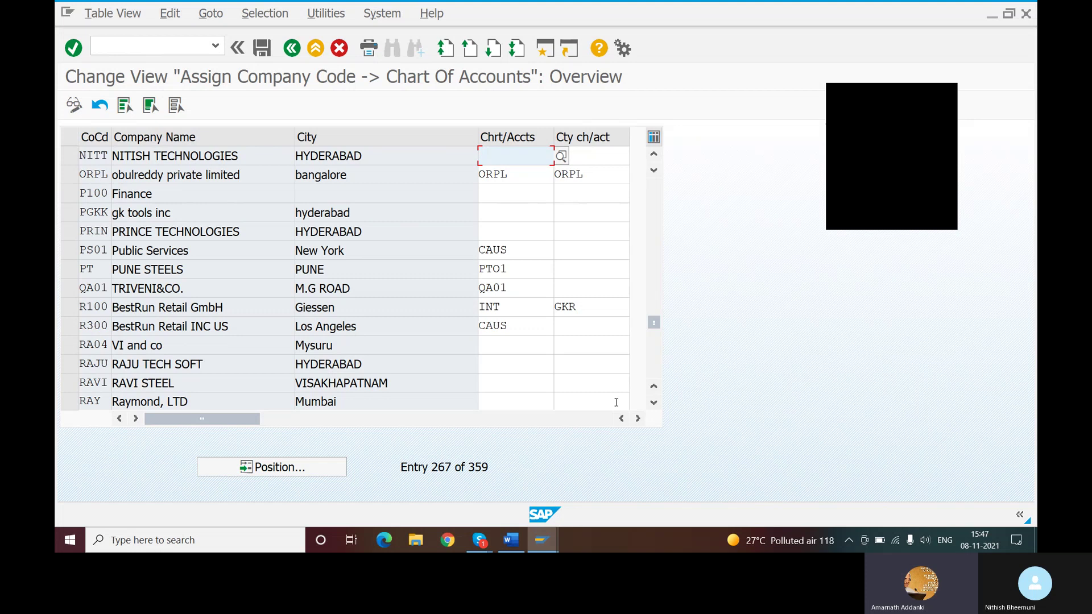
{"action": "left_click_drag", "start_coordinate": [628, 409], "coordinate": [645, 410]}
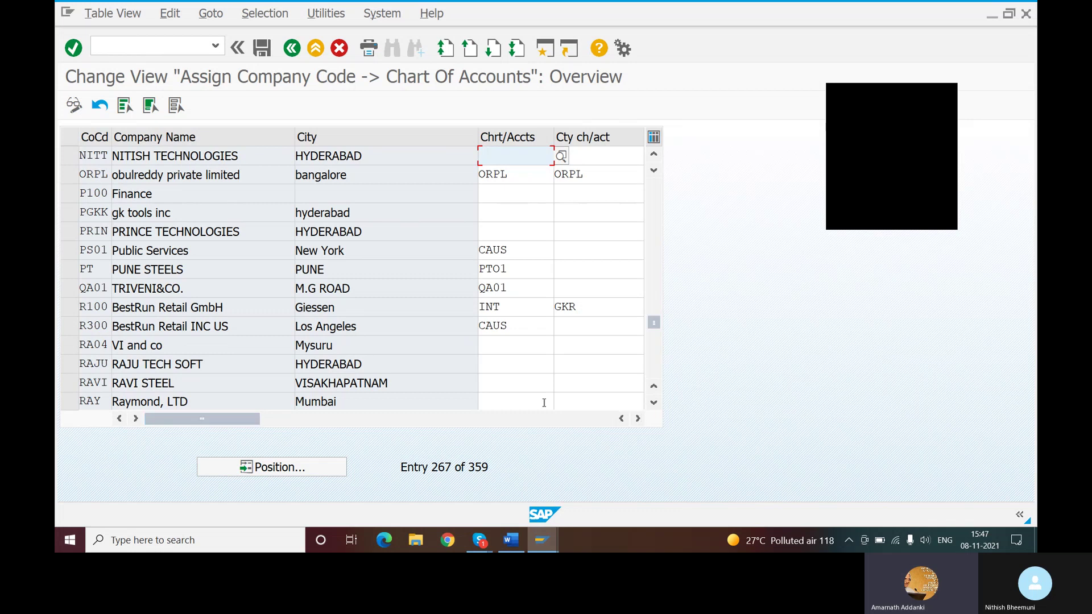
{"action": "left_click_drag", "start_coordinate": [643, 409], "coordinate": [645, 410]}
{"action": "left_click", "coordinate": [638, 420]}
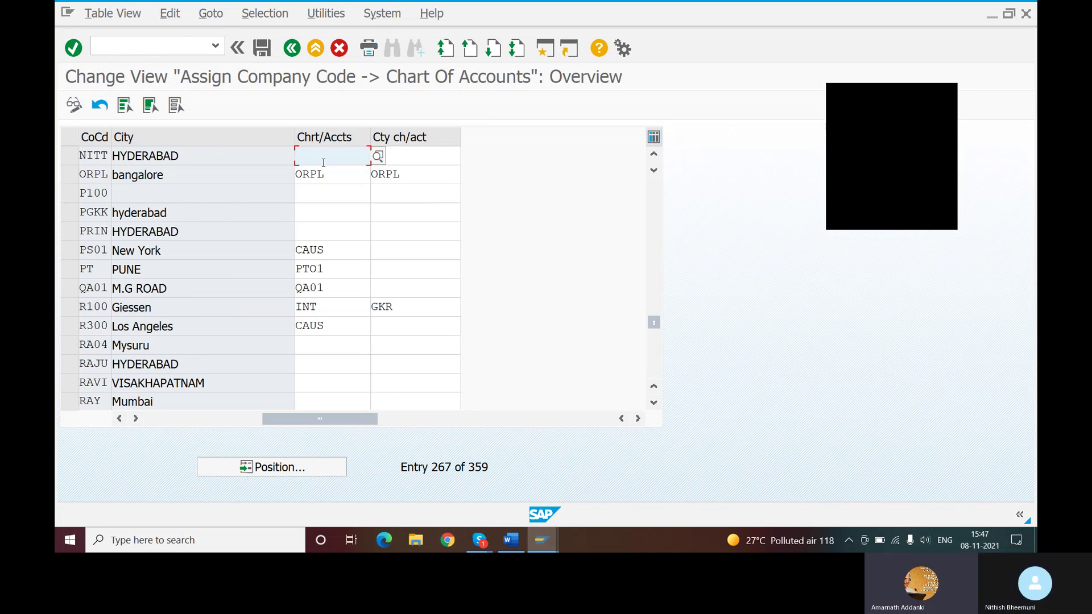
{"action": "left_click", "coordinate": [378, 157]}
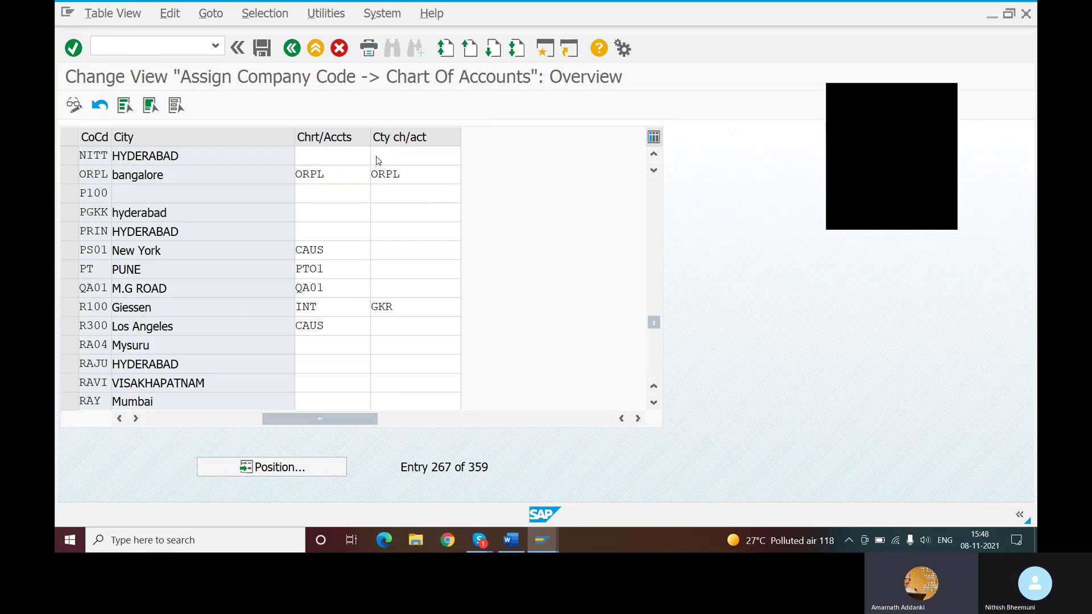
{"action": "left_click", "coordinate": [362, 161]}
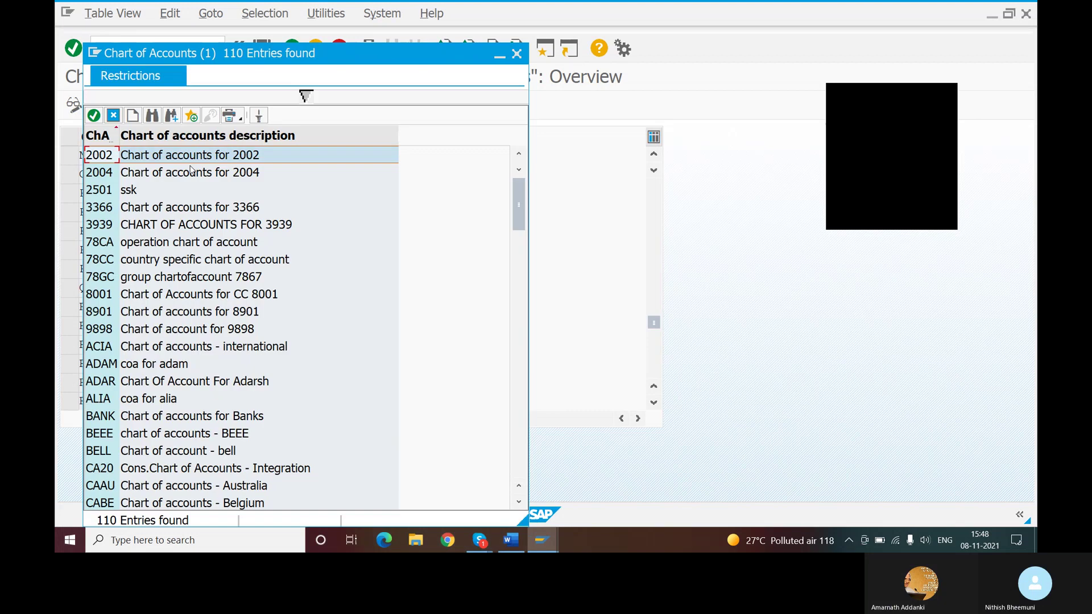
{"action": "left_click", "coordinate": [152, 116]}
{"action": "type", "text": "N"}
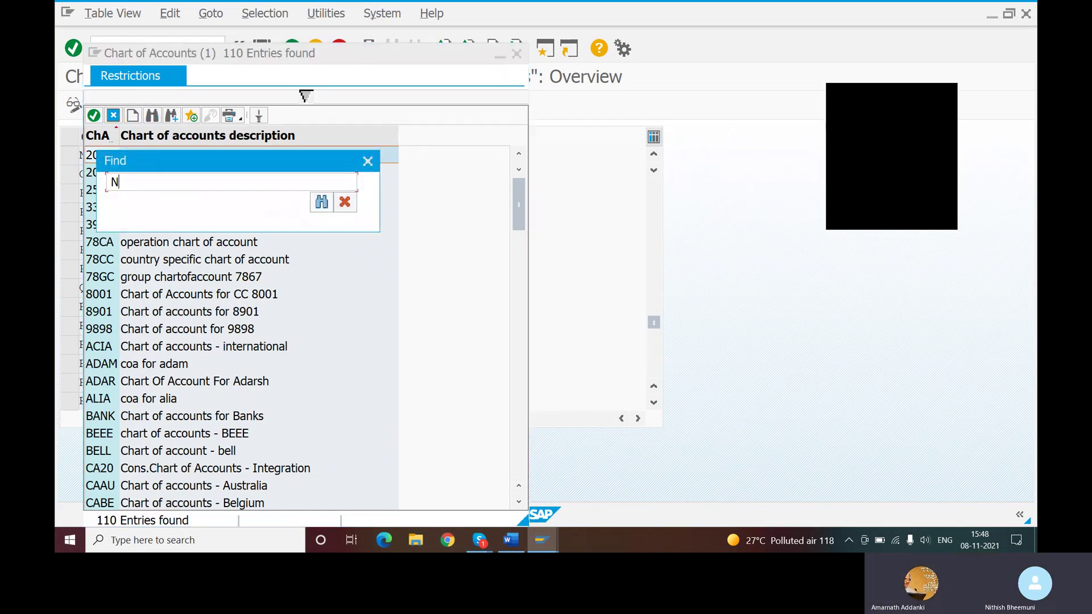
{"action": "type", "text": "ICA"}
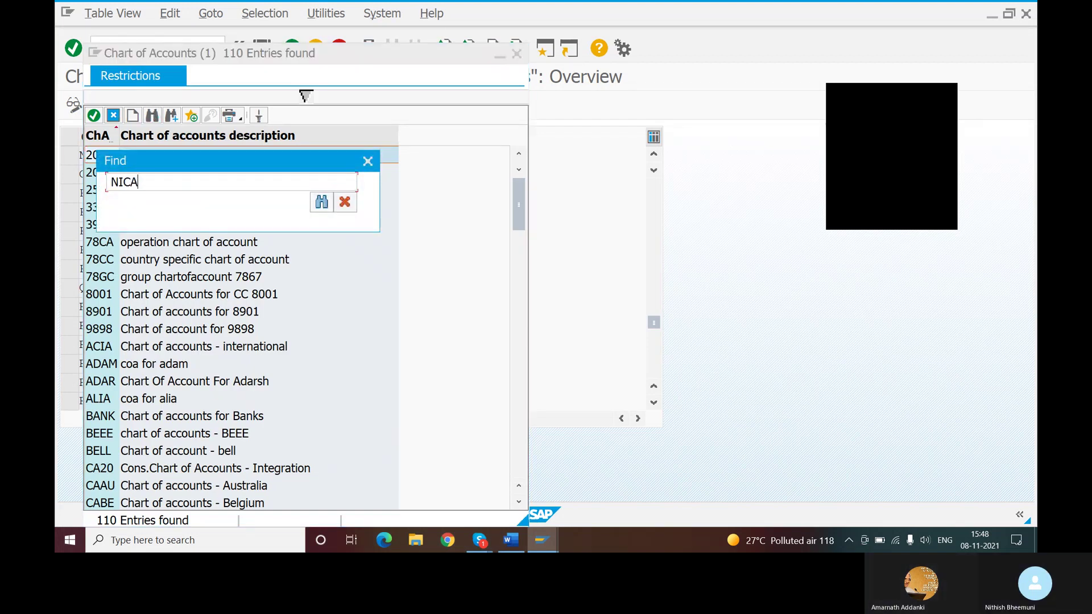
{"action": "left_click", "coordinate": [321, 202]}
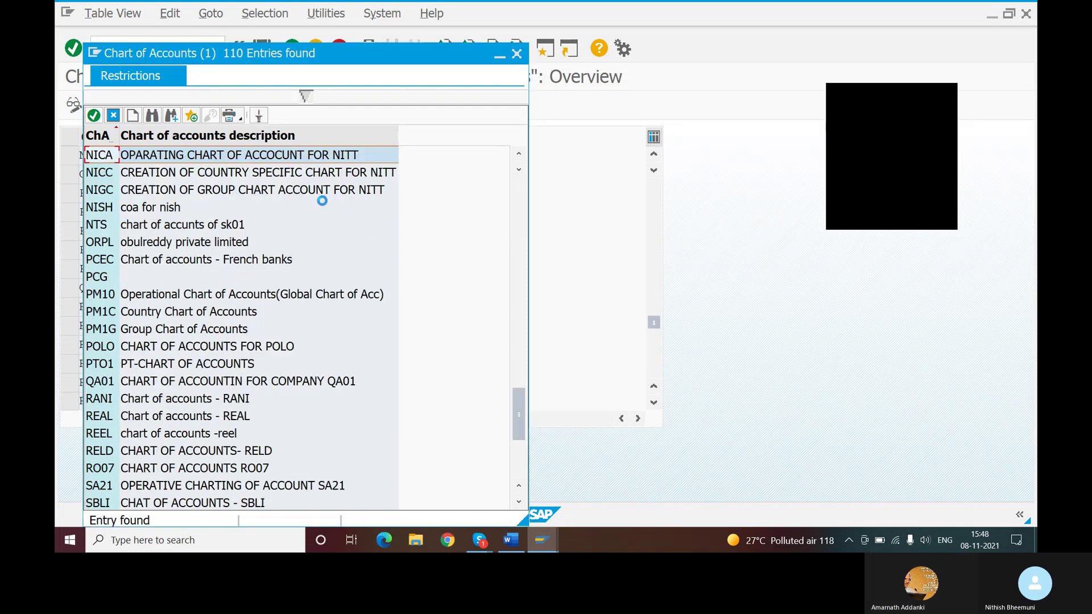
{"action": "double_click", "coordinate": [162, 157]}
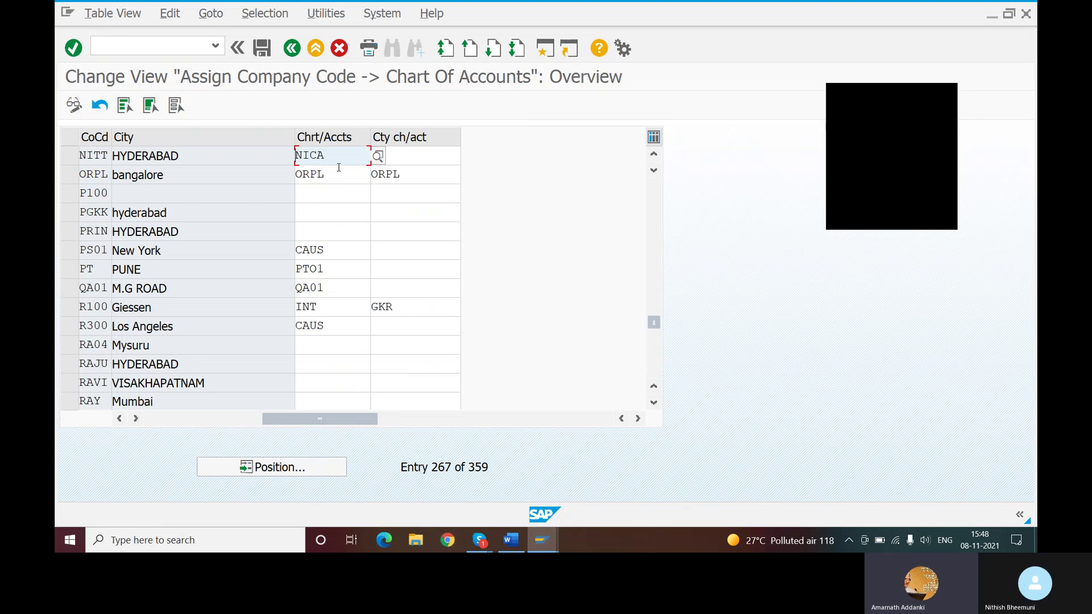
Assign NICC as the country chart of accounts of company code NITT and save under the proposed customizing request.
{"action": "left_click", "coordinate": [398, 157]}
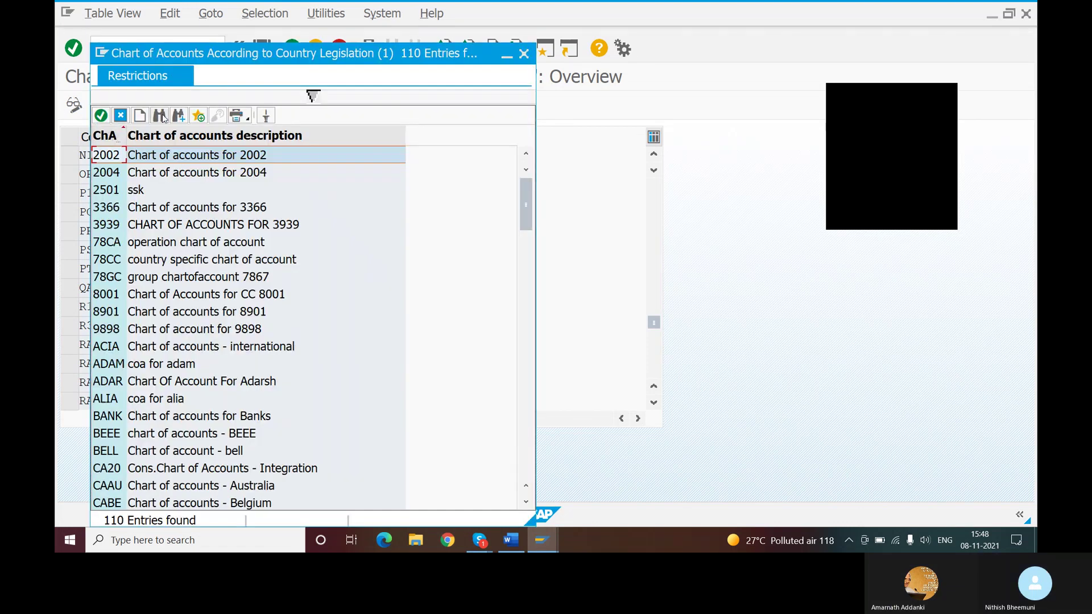
{"action": "left_click", "coordinate": [159, 115]}
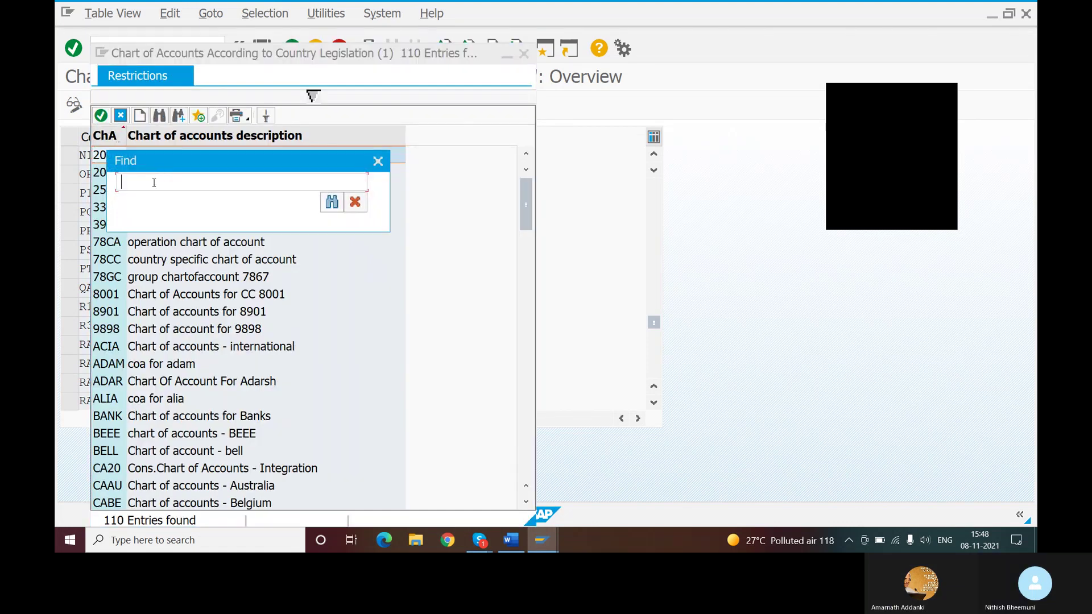
{"action": "type", "text": "NICA"}
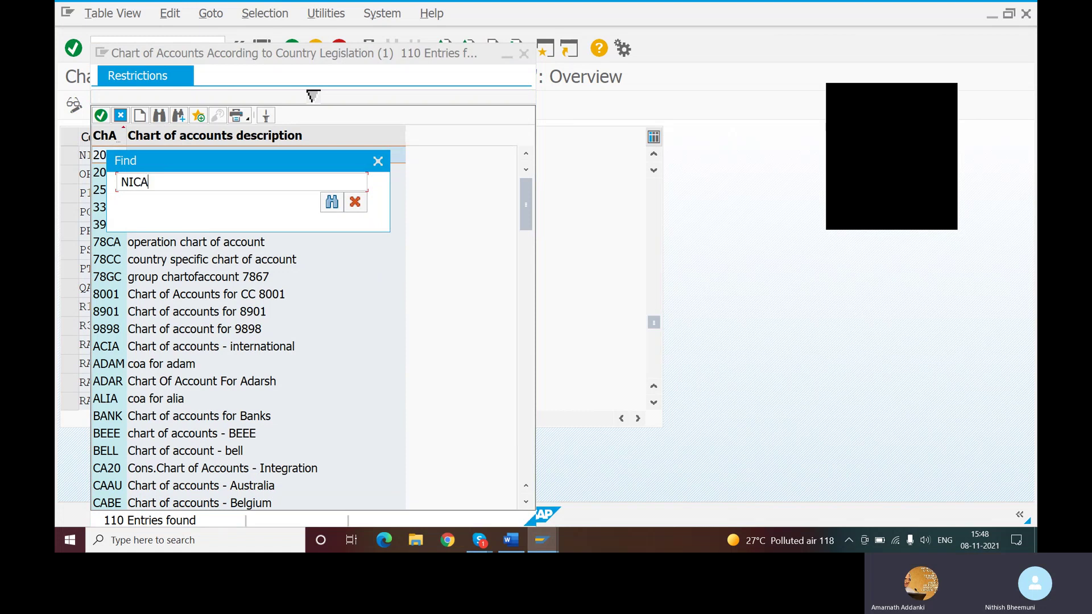
{"action": "key", "text": "BackSpace"}
{"action": "type", "text": "C"}
{"action": "left_click", "coordinate": [331, 206]}
{"action": "left_click", "coordinate": [147, 154]}
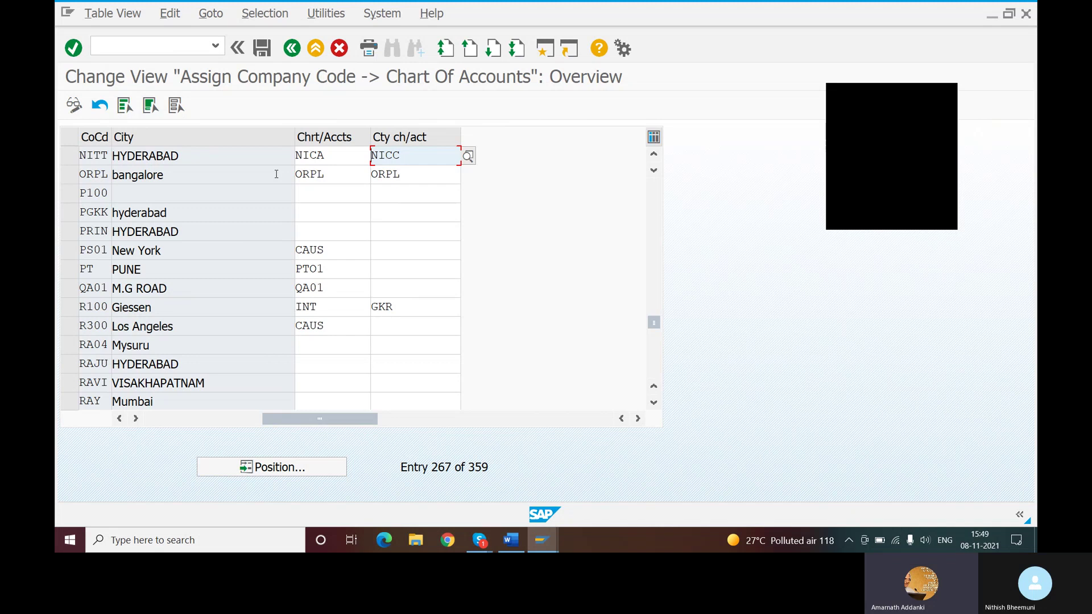
{"action": "left_click", "coordinate": [266, 48]}
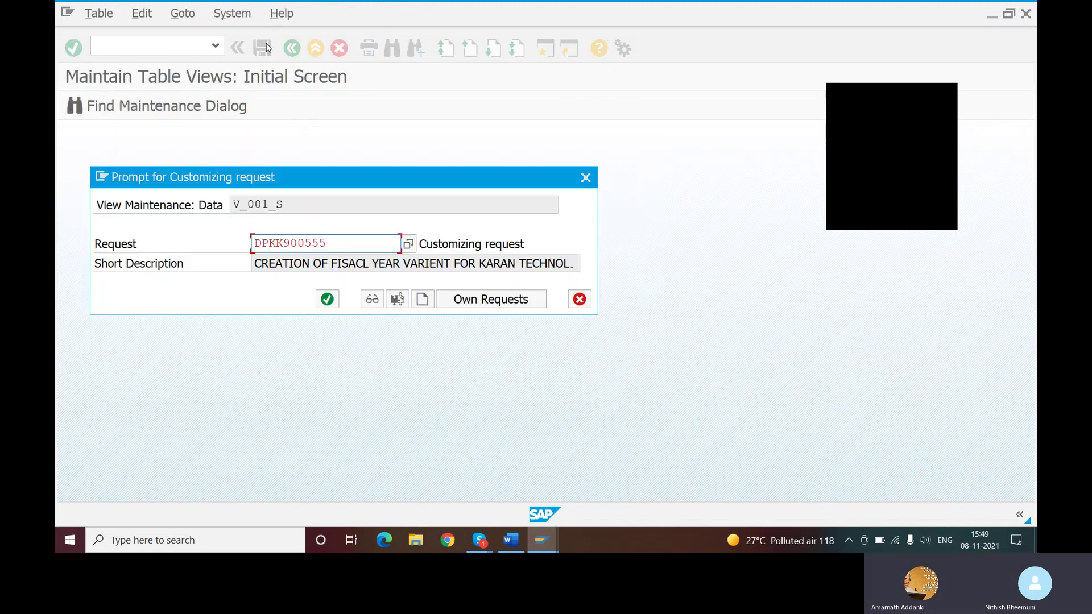
{"action": "left_click", "coordinate": [327, 301]}
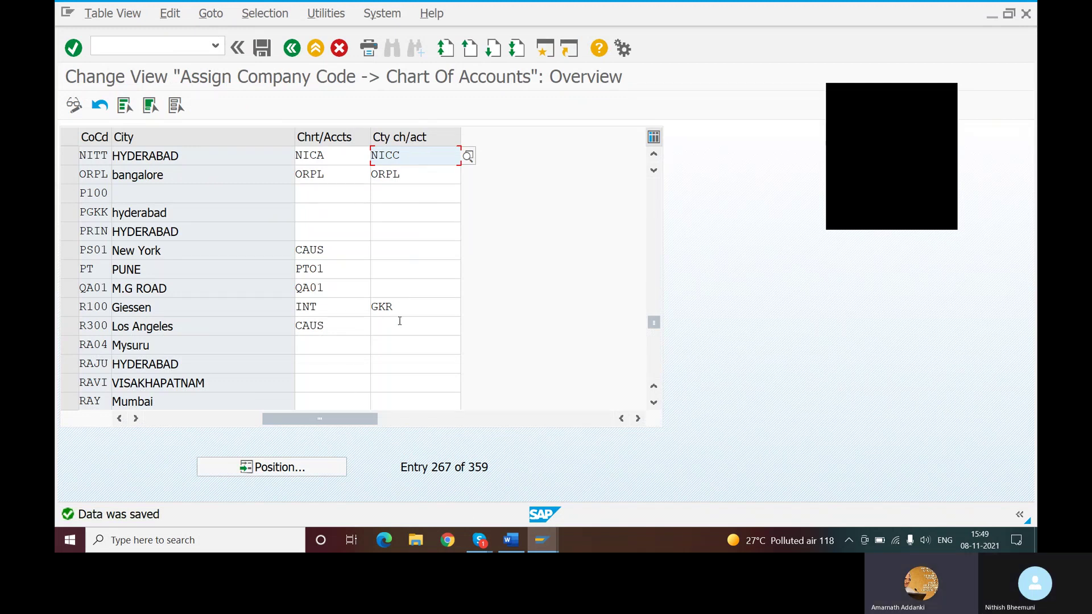
Check the G/L configuration slide in Skype for the transaction code that follows OB62.
{"action": "mouse_move", "coordinate": [488, 546]}
{"action": "mouse_move", "coordinate": [446, 495]}
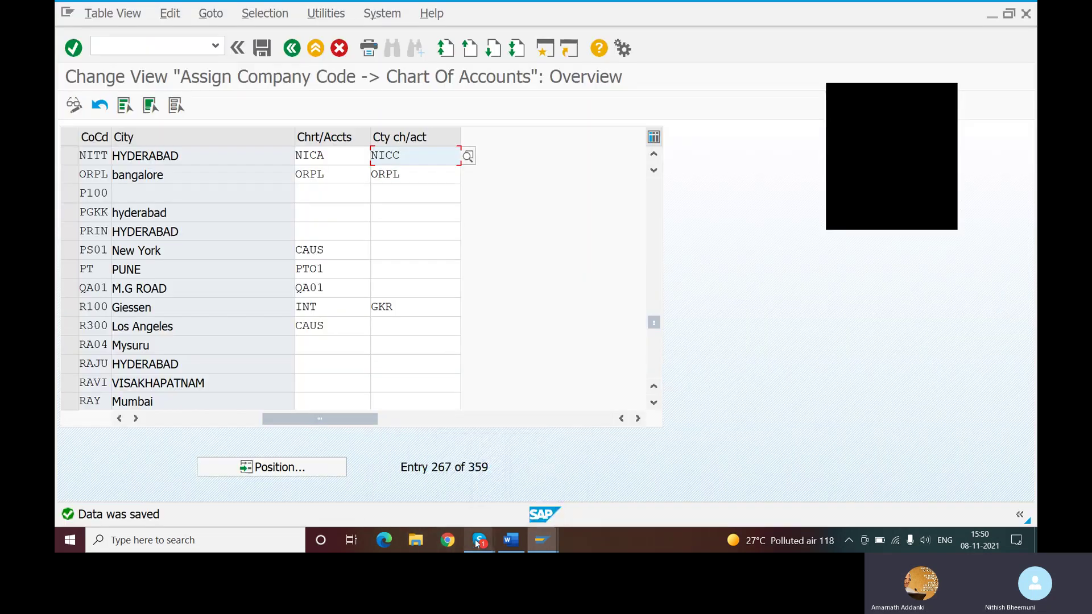
{"action": "mouse_move", "coordinate": [486, 546]}
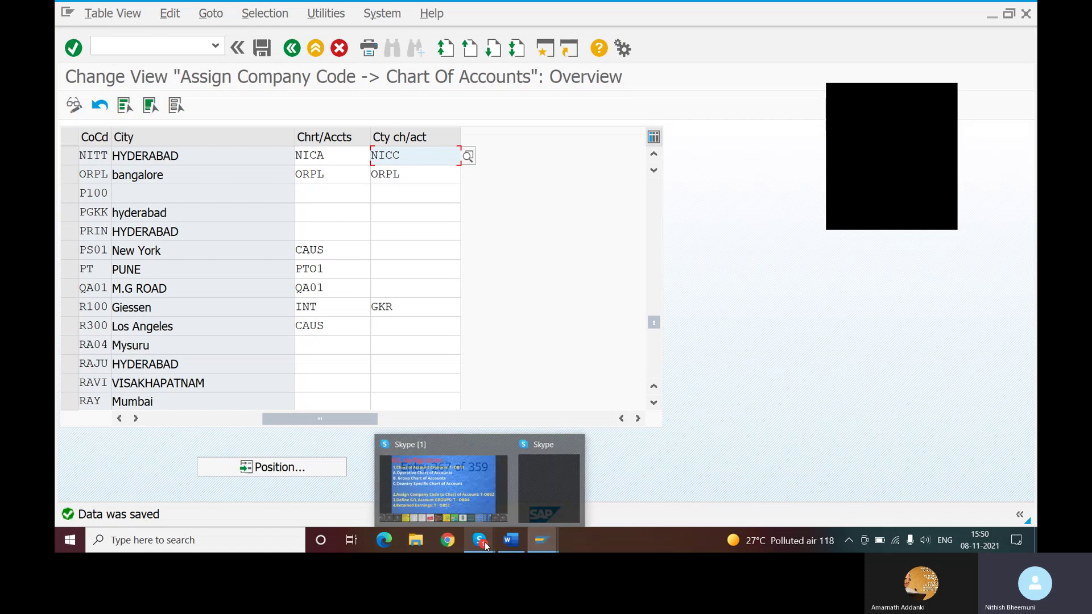
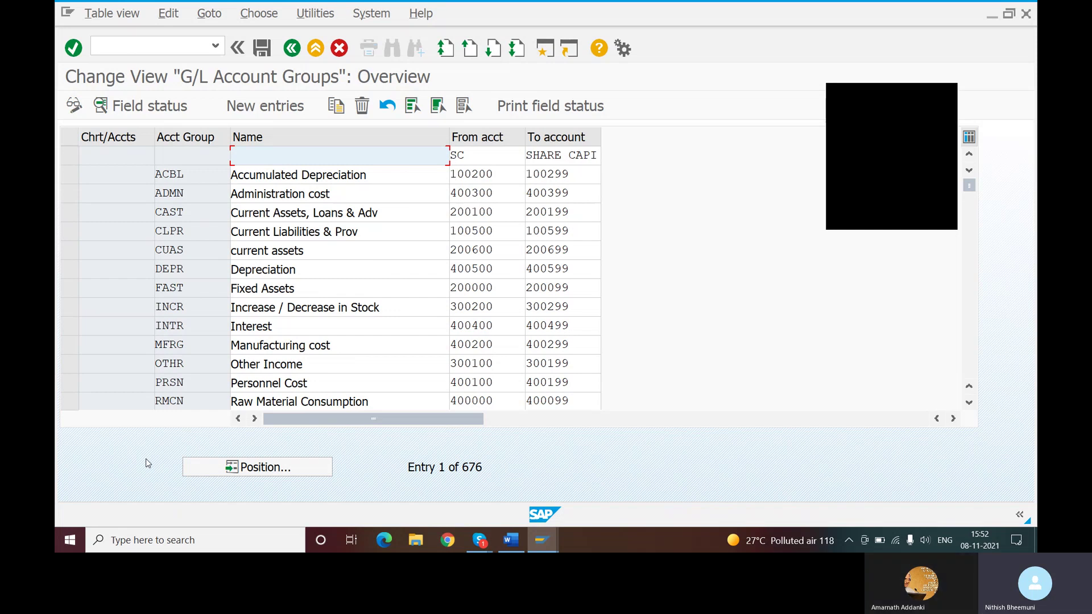
Start new entries in the G/L account groups table and pick NICA as the chart of accounts of the first row.
{"action": "left_click", "coordinate": [253, 466]}
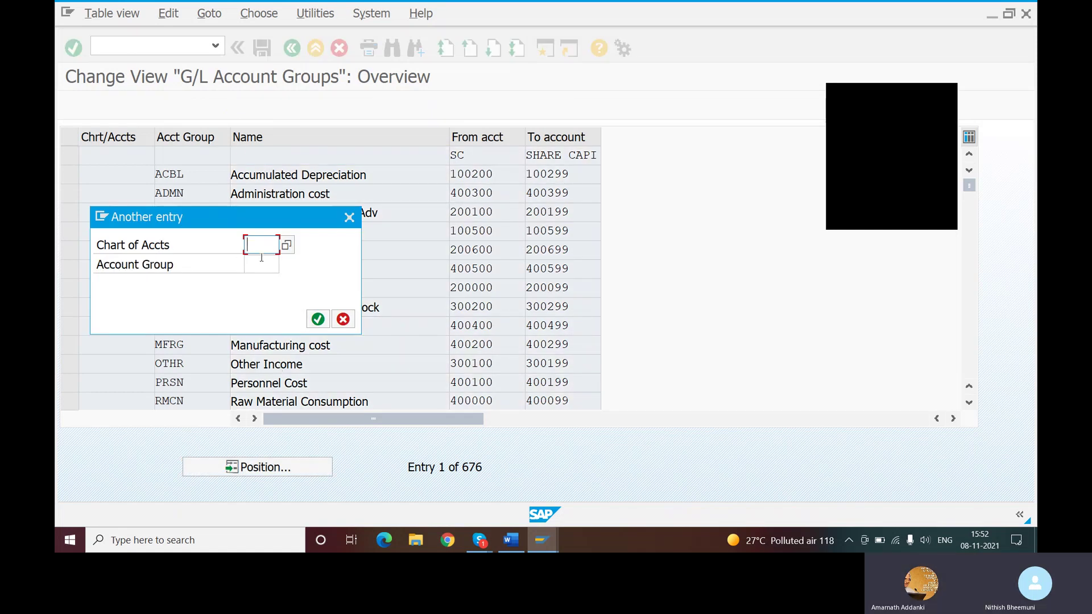
{"action": "left_click", "coordinate": [350, 218]}
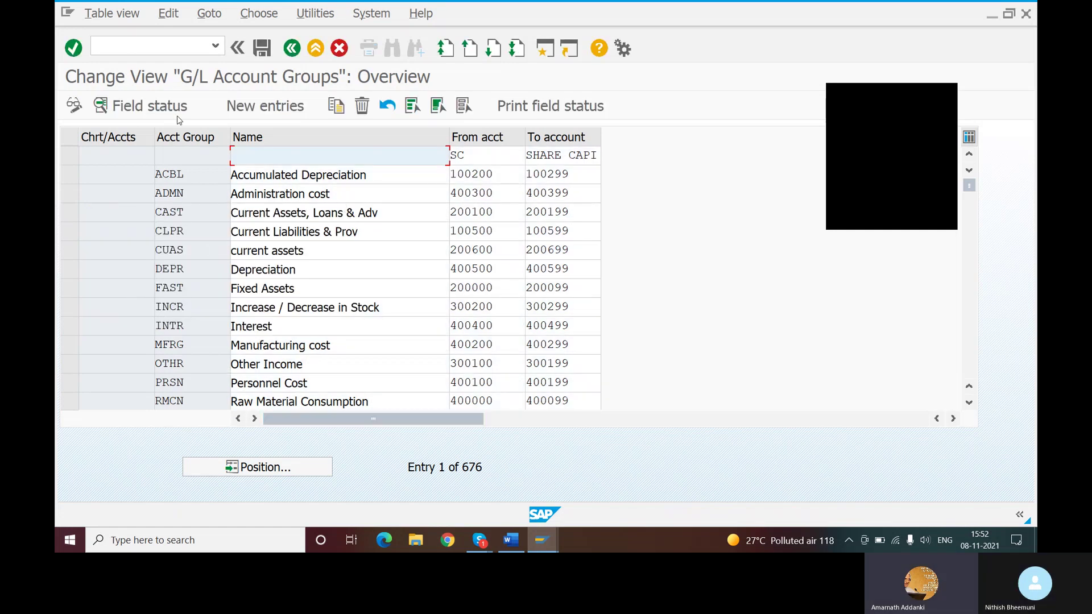
{"action": "left_click", "coordinate": [248, 105]}
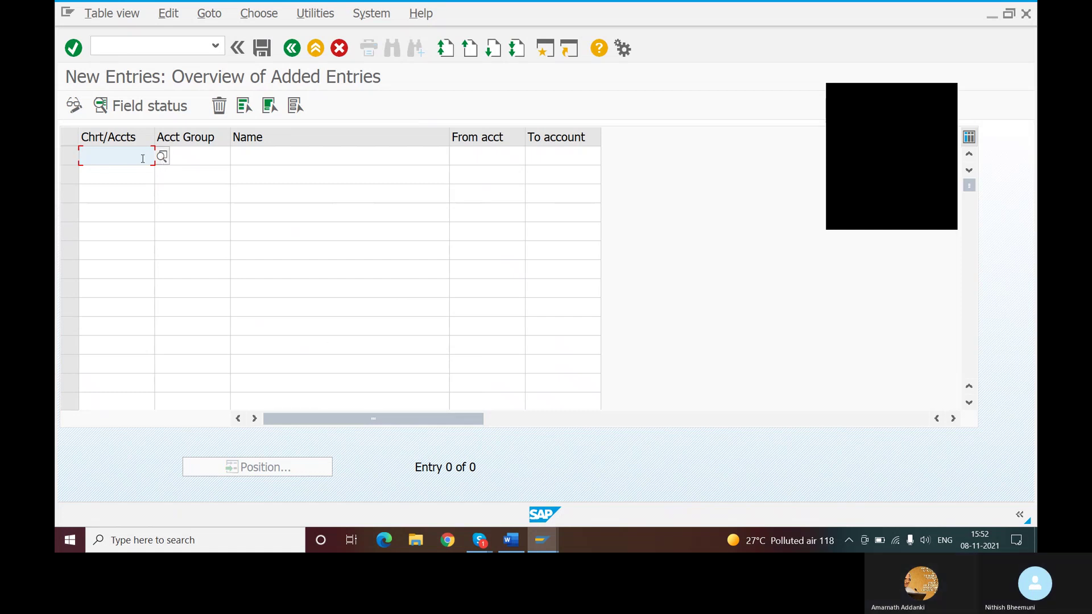
{"action": "left_click", "coordinate": [162, 156]}
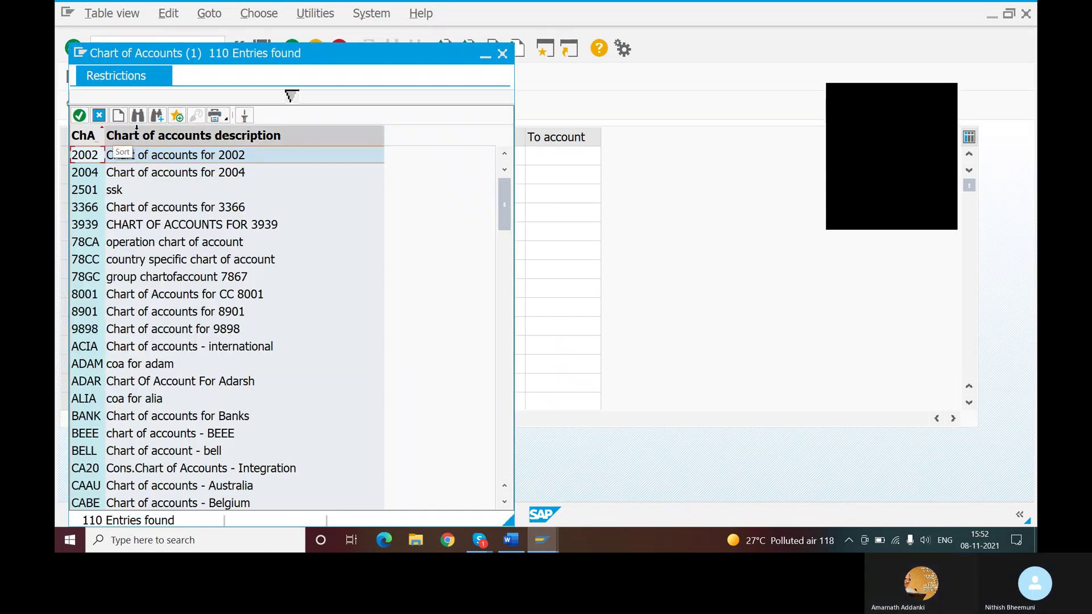
{"action": "key", "text": "ctrl+f"}
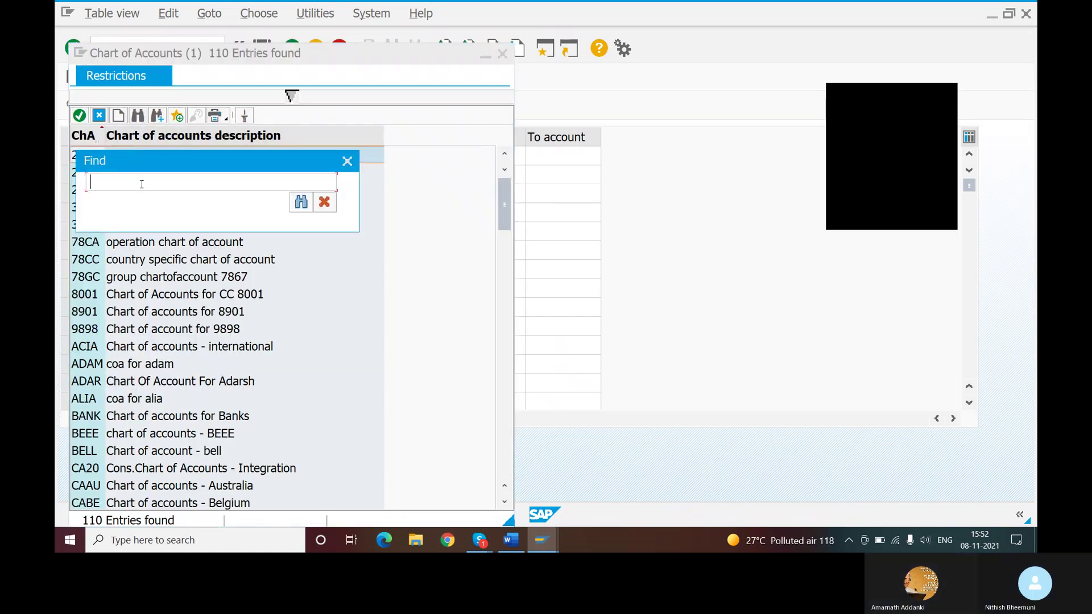
{"action": "type", "text": "NICA"}
{"action": "key", "text": "Return"}
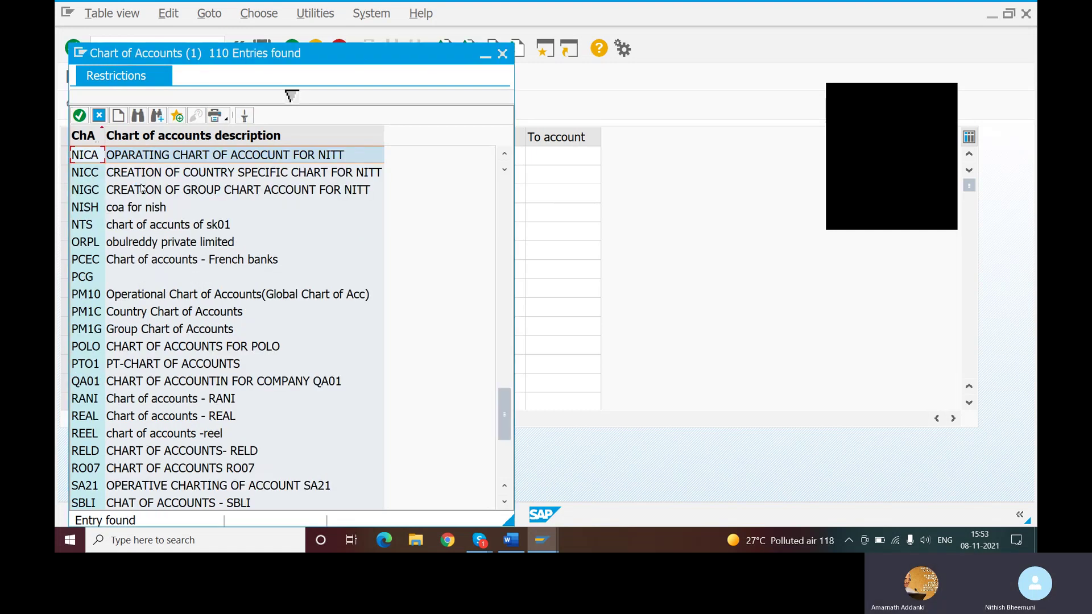
{"action": "left_click", "coordinate": [112, 161]}
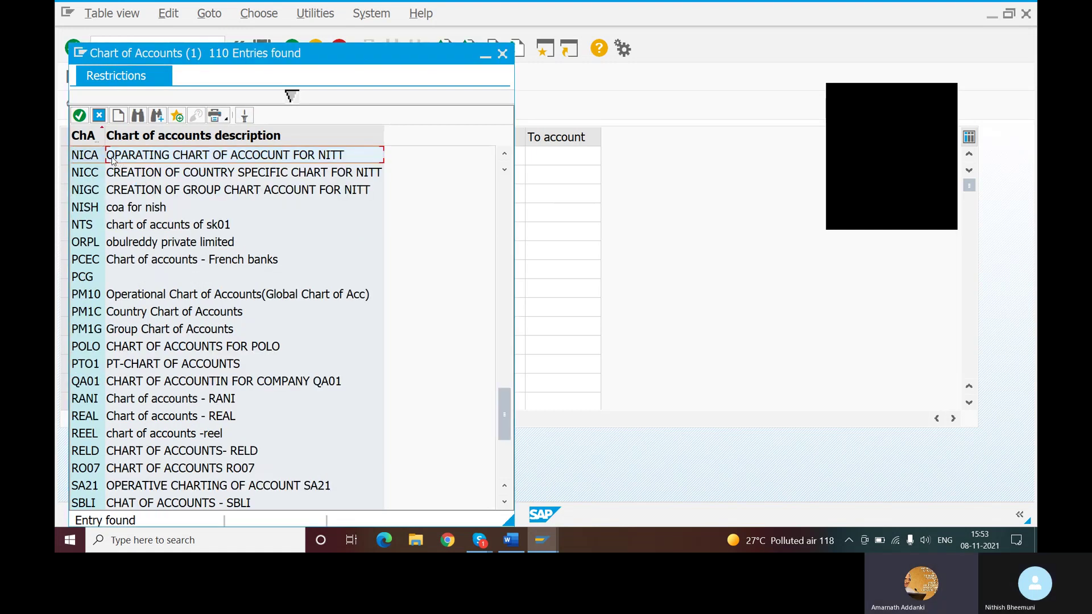
{"action": "double_click", "coordinate": [112, 160]}
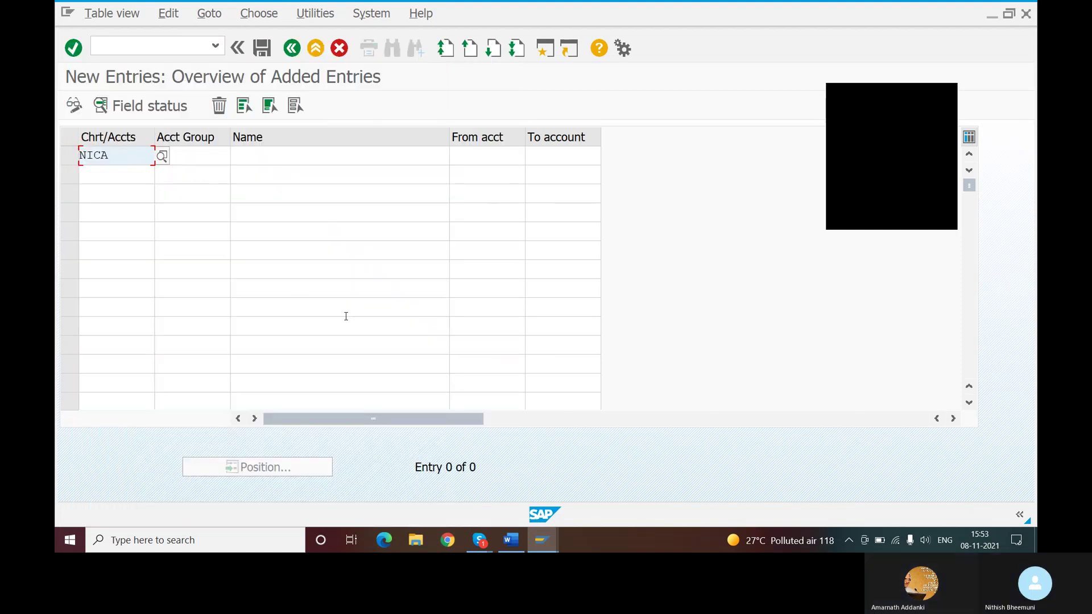
Switch to Skype and download the shared file New Microsoft Excel Worksheet.XLSX from the call's gallery, accepting the file.
{"action": "mouse_move", "coordinate": [482, 543]}
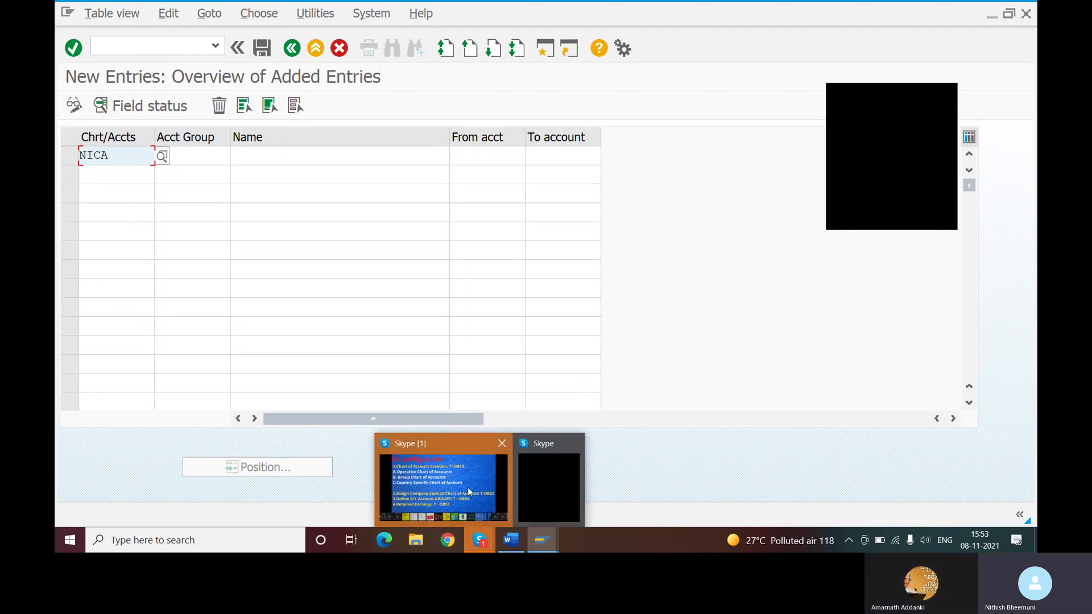
{"action": "left_click", "coordinate": [470, 493]}
{"action": "left_click", "coordinate": [68, 30]}
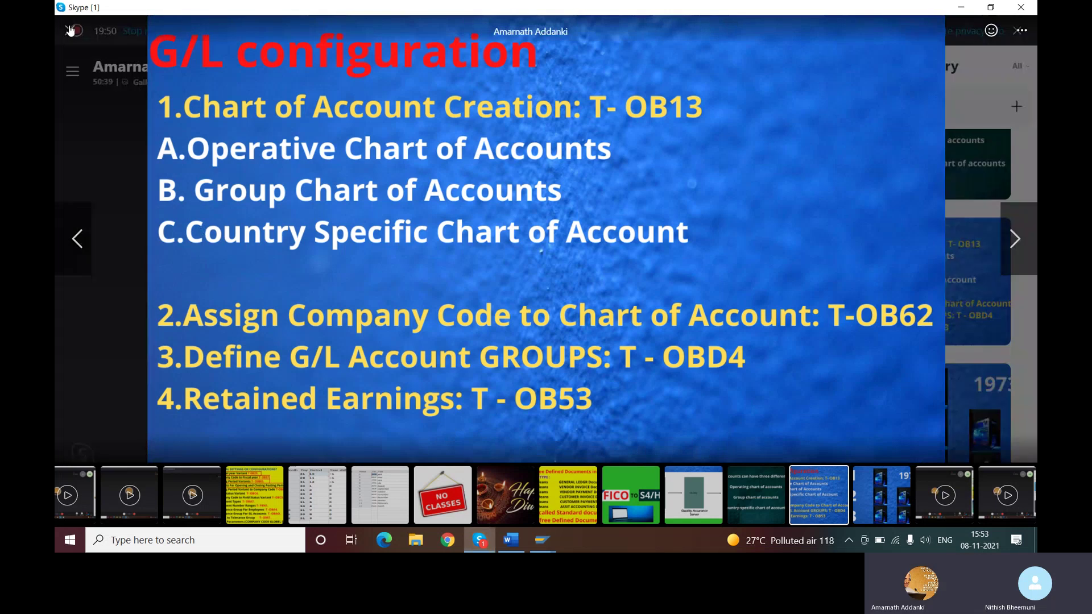
{"action": "scroll", "coordinate": [932, 306], "scroll_direction": "down", "scroll_amount": 5}
{"action": "scroll", "coordinate": [932, 306], "scroll_direction": "up", "scroll_amount": 2}
{"action": "scroll", "coordinate": [932, 305], "scroll_direction": "down", "scroll_amount": 2}
{"action": "scroll", "coordinate": [932, 305], "scroll_direction": "down", "scroll_amount": 2}
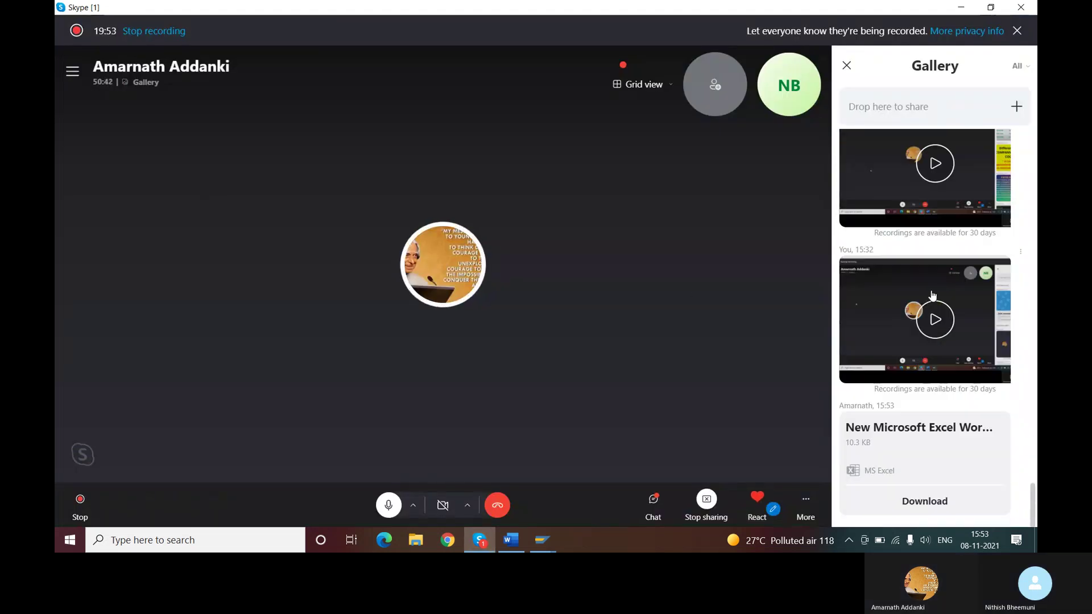
{"action": "left_click", "coordinate": [927, 503]}
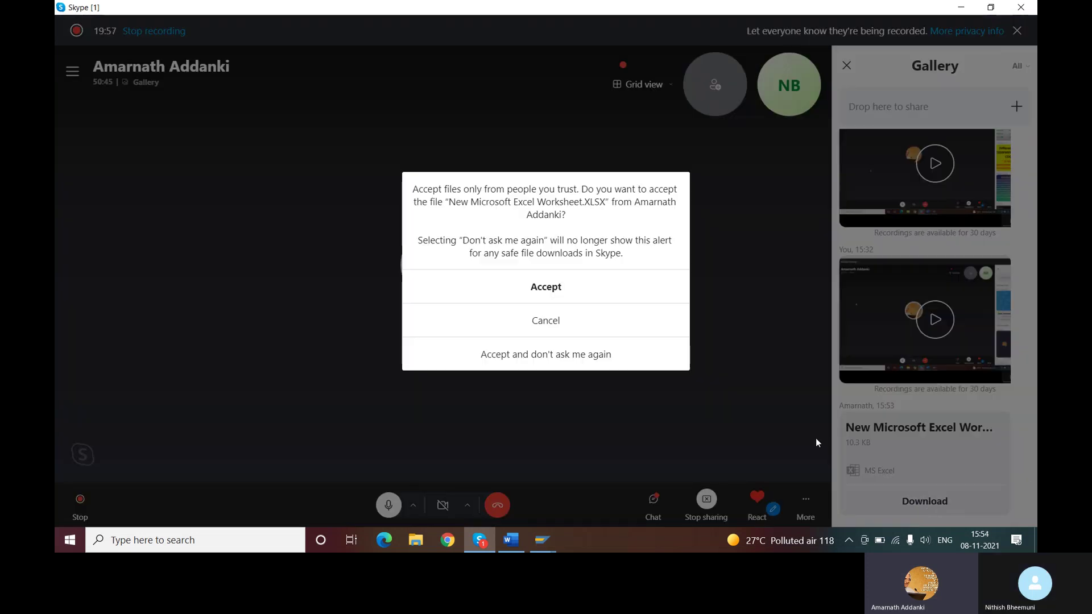
{"action": "left_click", "coordinate": [584, 287]}
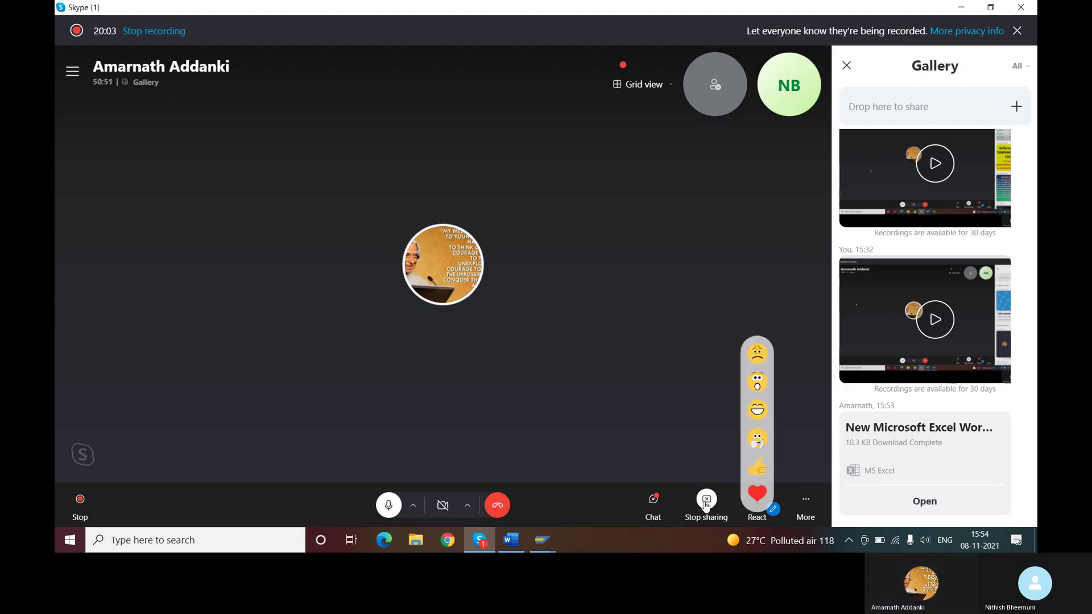
{"action": "mouse_move", "coordinate": [543, 539]}
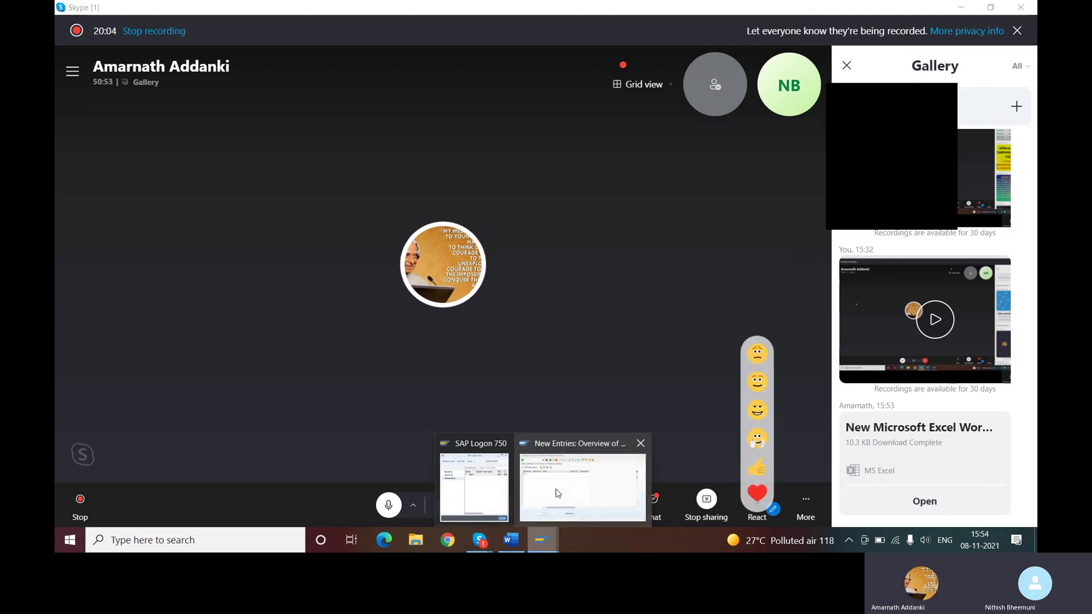
Open the downloaded New Microsoft Excel Worksheet file from the gallery of the Skype call.
{"action": "left_click", "coordinate": [559, 493]}
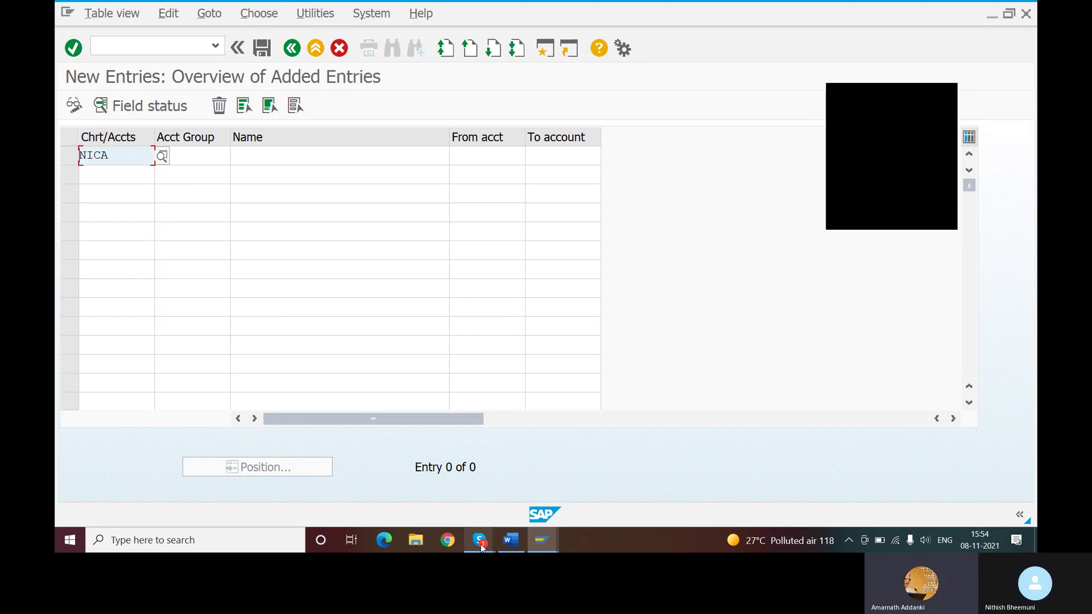
{"action": "mouse_move", "coordinate": [482, 545]}
{"action": "mouse_move", "coordinate": [449, 494]}
{"action": "key", "text": "Tab"}
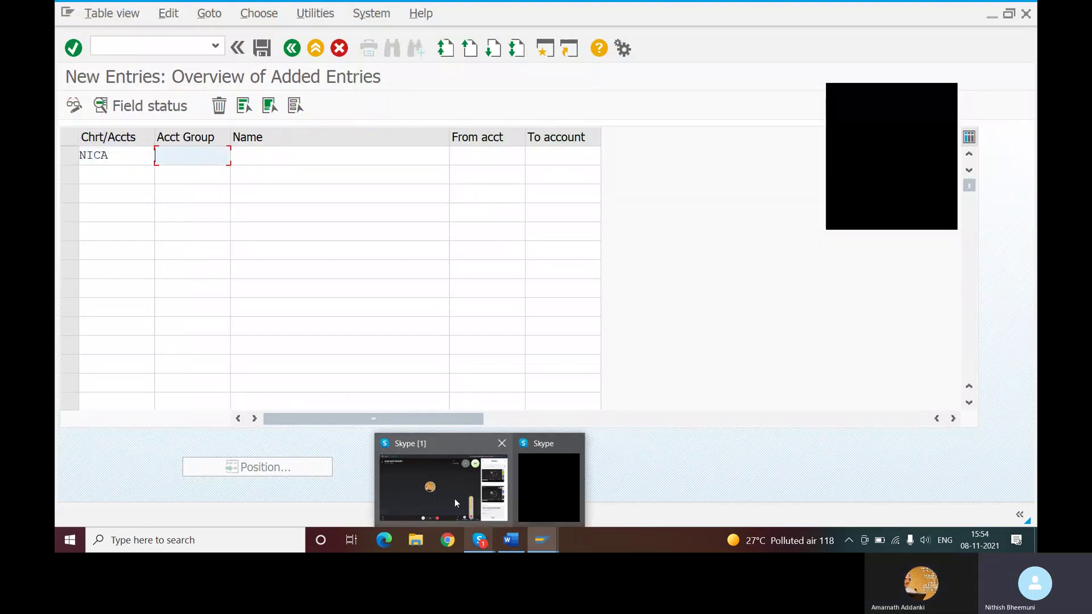
{"action": "left_click", "coordinate": [434, 491]}
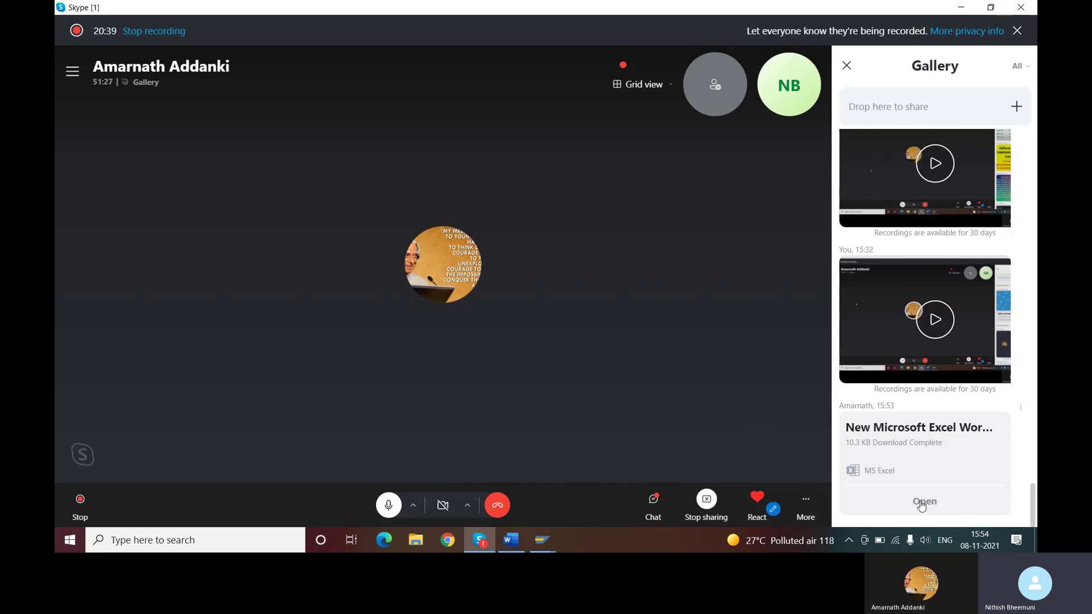
{"action": "left_click", "coordinate": [924, 502]}
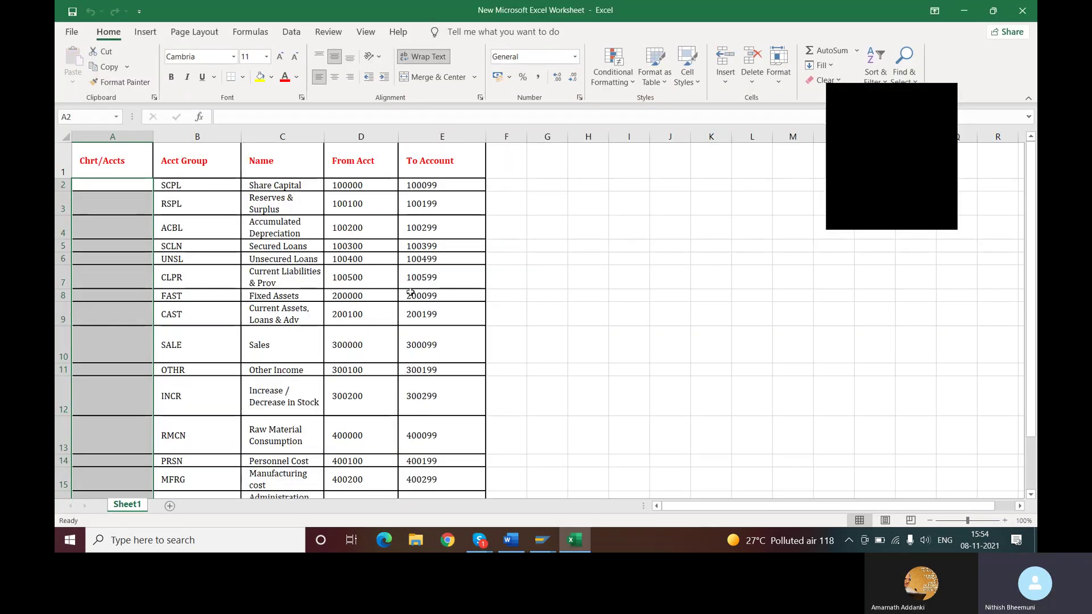
Copy the account group, name, from-account and to-account cells of all rows from SCPL to DEPR in the worksheet.
{"action": "scroll", "coordinate": [366, 282], "scroll_direction": "down", "scroll_amount": 3}
{"action": "scroll", "coordinate": [366, 283], "scroll_direction": "up", "scroll_amount": 3}
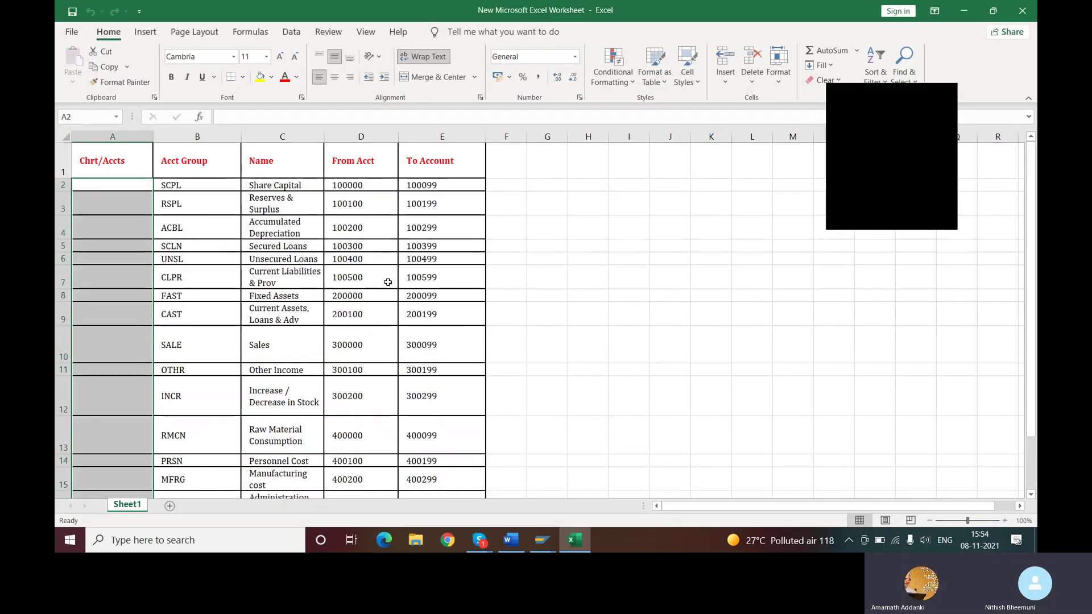
{"action": "left_click", "coordinate": [161, 183]}
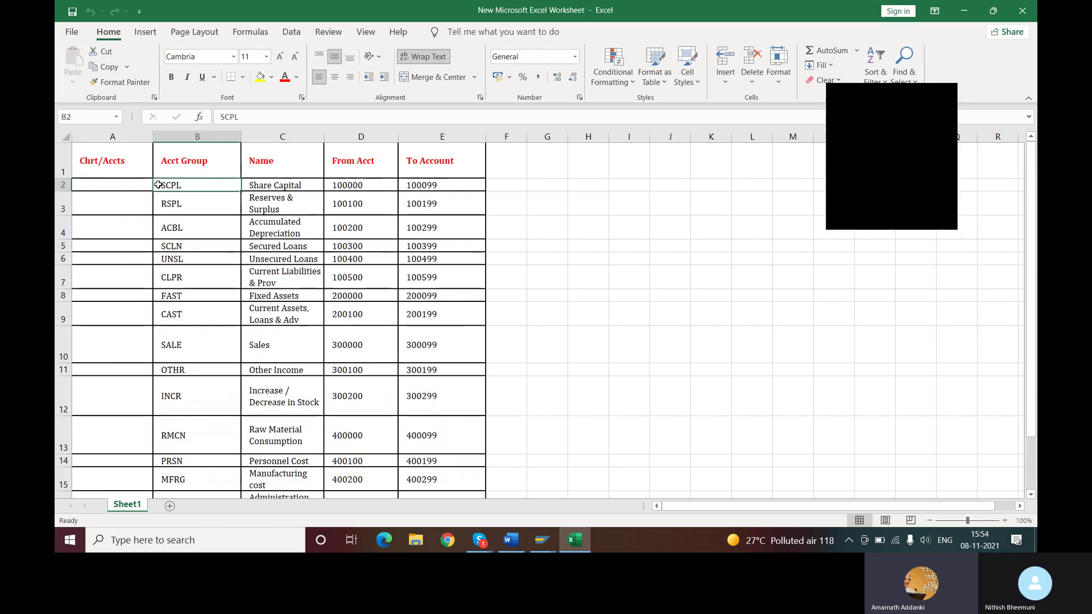
{"action": "left_click_drag", "start_coordinate": [158, 185], "coordinate": [449, 412]}
{"action": "key", "text": "ctrl+c"}
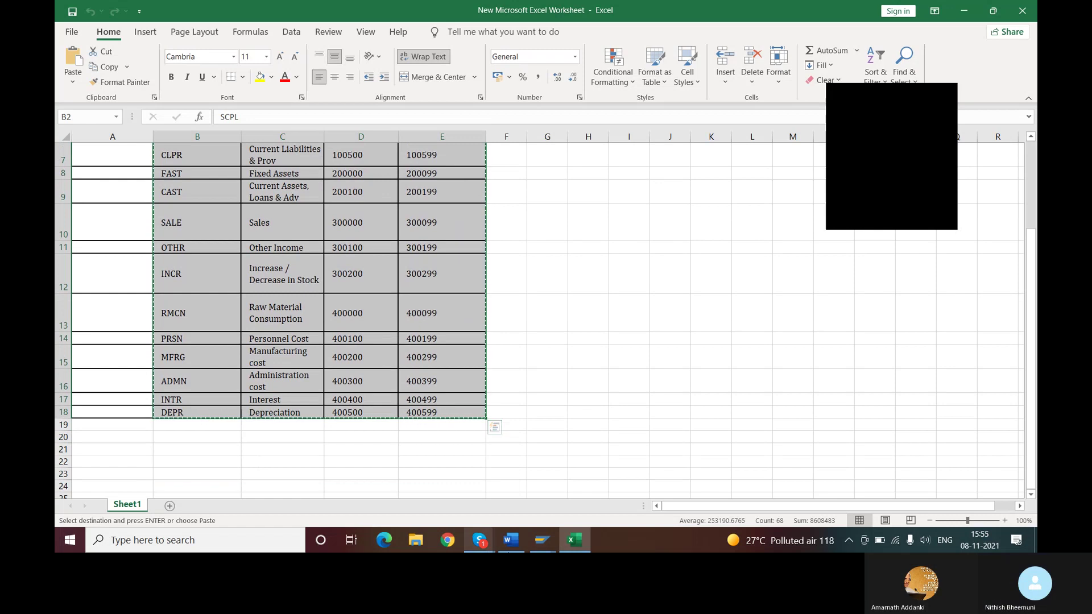
Switch to SAP and paste the copied account group data into the new entries table, starting at the first row's Acct Group.
{"action": "left_click", "coordinate": [542, 540]}
{"action": "left_click", "coordinate": [591, 483]}
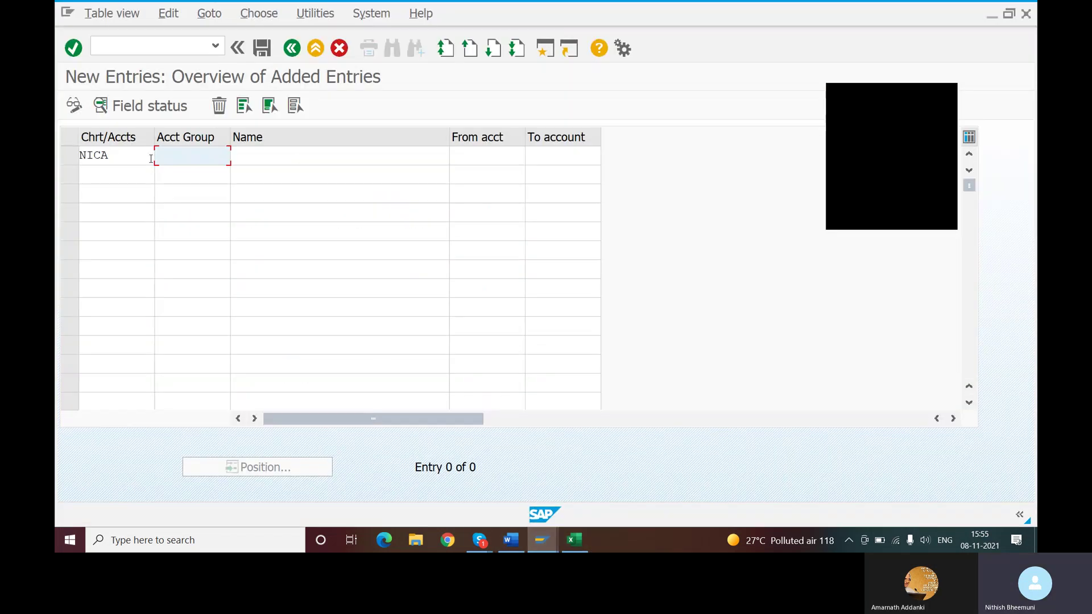
{"action": "type", "text": "SCPL"}
{"action": "key", "text": "ctrl+v"}
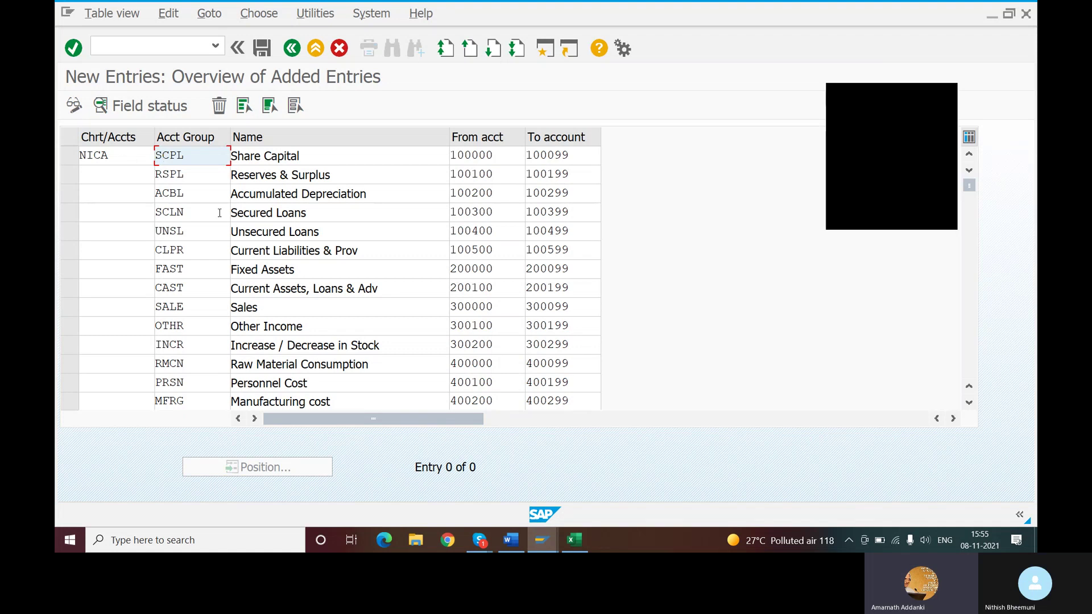
Copy the chart of accounts NICA into every row from RSPL to MFRG and confirm the entries.
{"action": "left_click_drag", "start_coordinate": [81, 156], "coordinate": [107, 155]}
{"action": "left_click", "coordinate": [107, 155]}
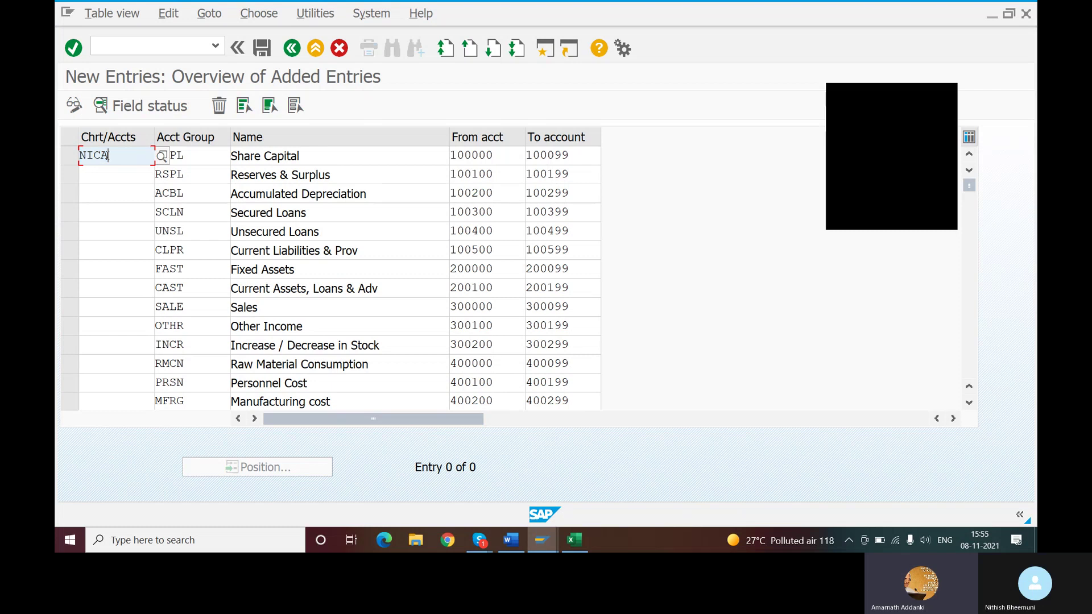
{"action": "left_click", "coordinate": [90, 174]}
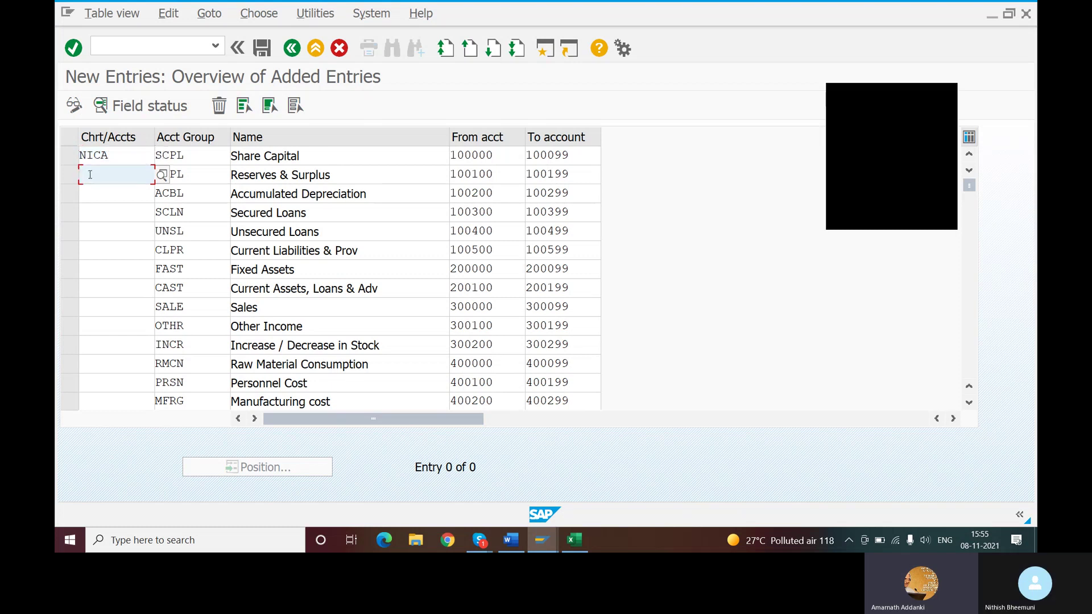
{"action": "key", "text": "ctrl+v"}
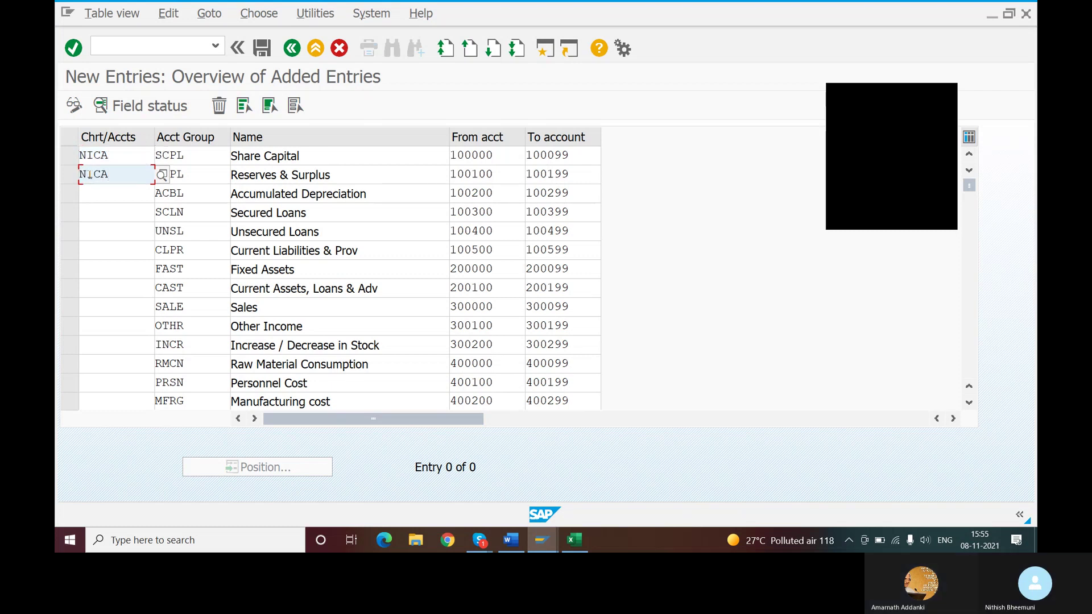
{"action": "left_click", "coordinate": [92, 194]}
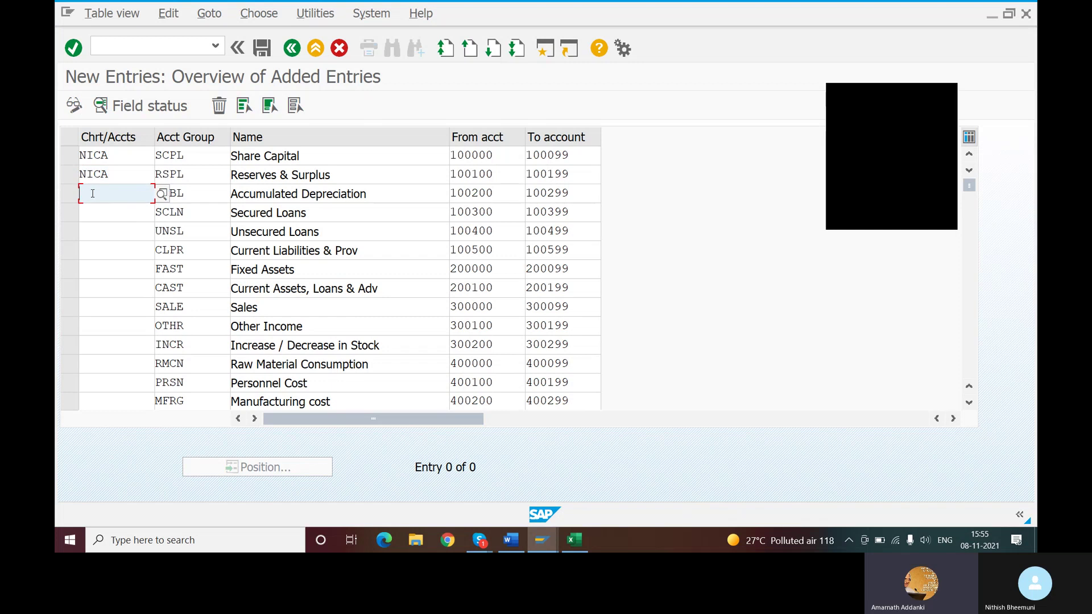
{"action": "key", "text": "ctrl+v"}
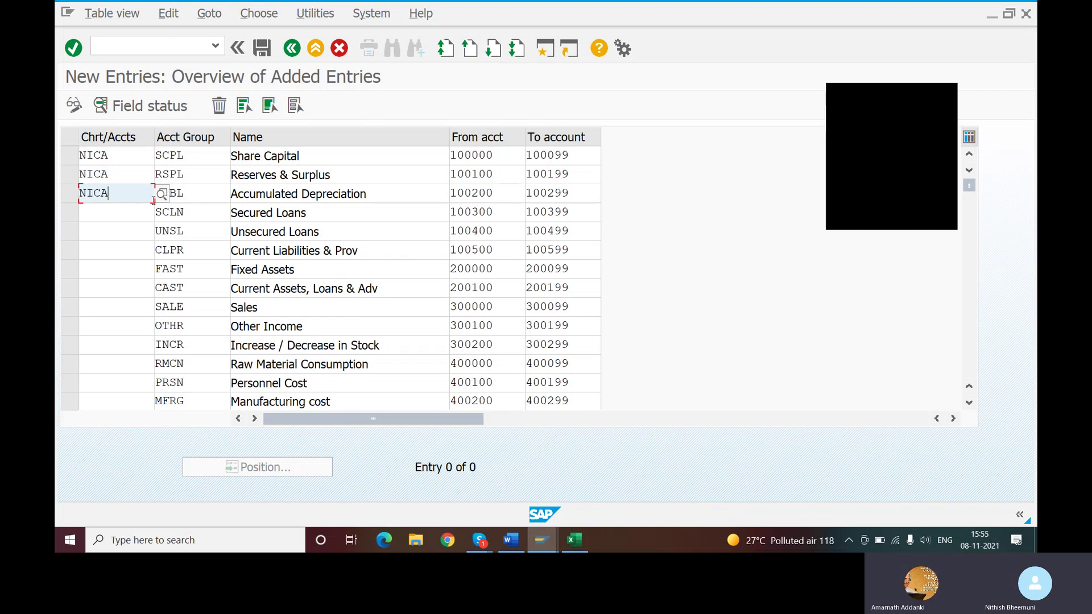
{"action": "left_click", "coordinate": [99, 218]}
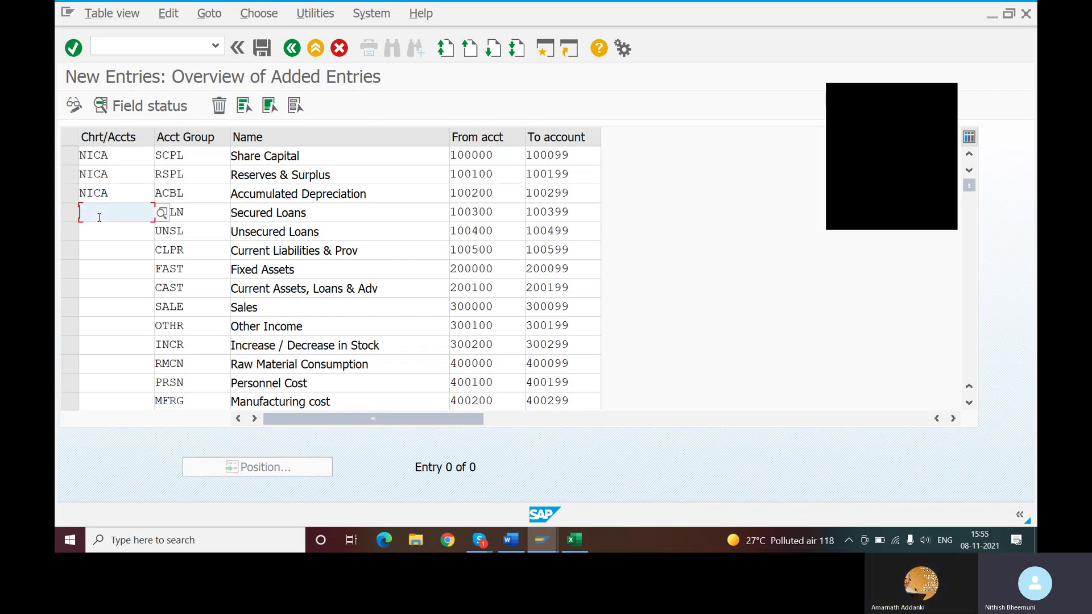
{"action": "type", "text": "NICA"}
{"action": "left_click", "coordinate": [106, 234]}
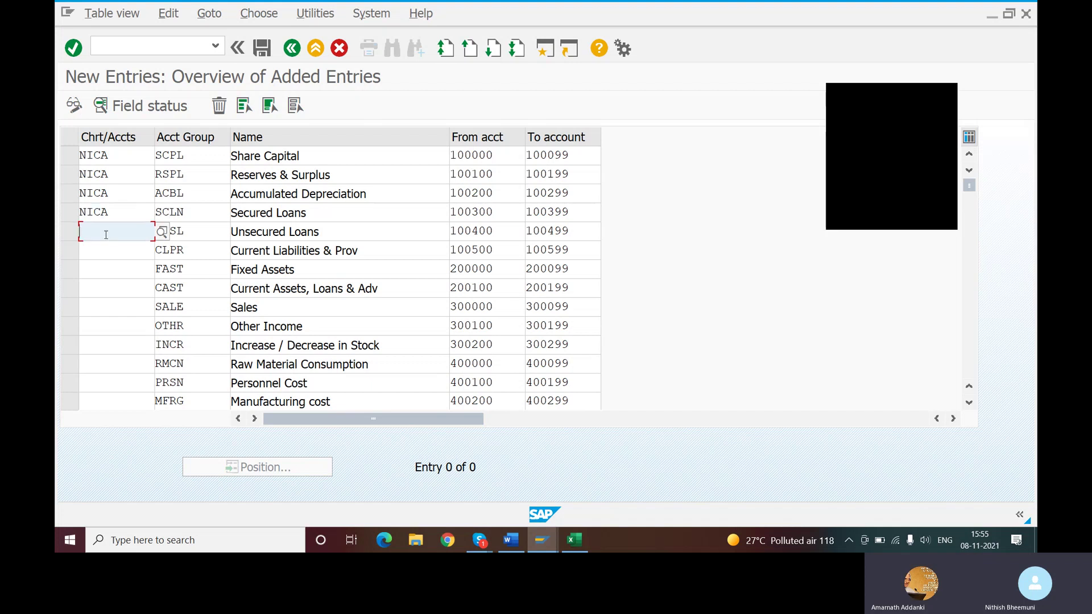
{"action": "type", "text": "NICA"}
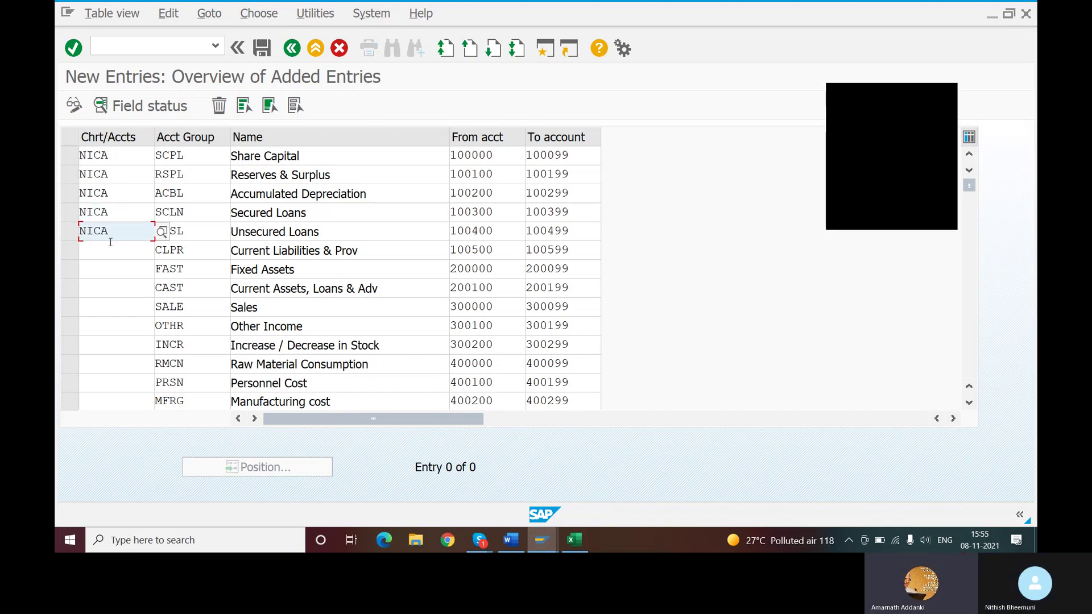
{"action": "left_click", "coordinate": [112, 256]}
{"action": "type", "text": "NICA"}
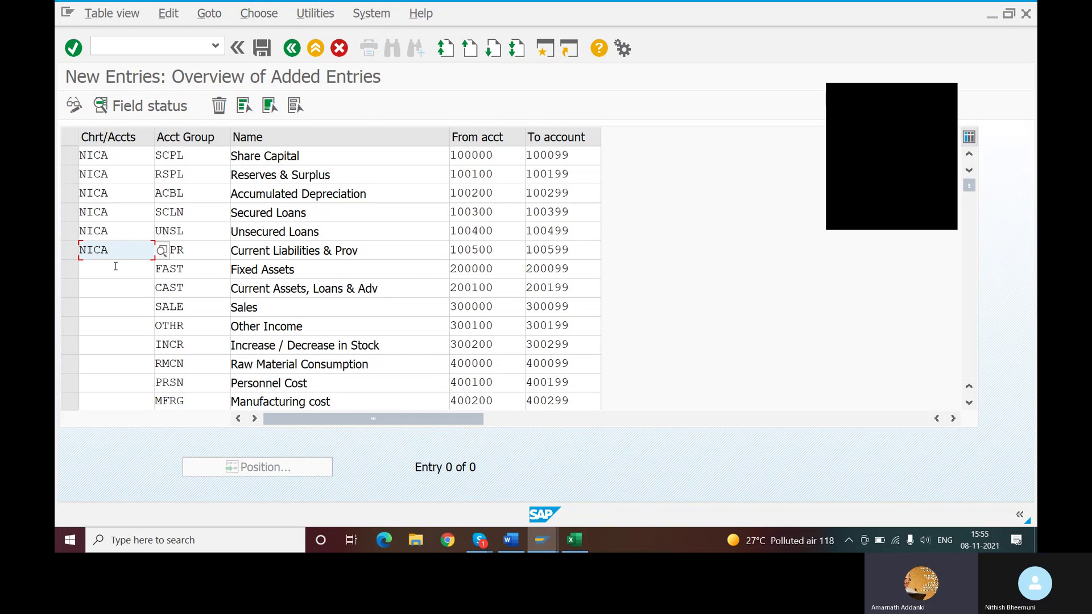
{"action": "left_click", "coordinate": [115, 267]}
{"action": "type", "text": "NICA"}
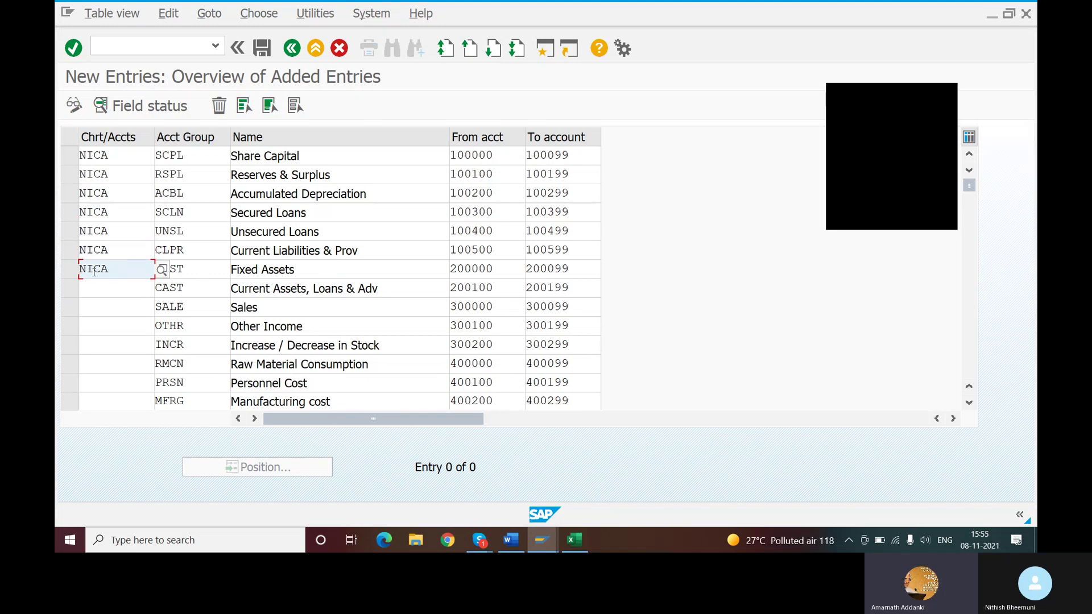
{"action": "left_click", "coordinate": [103, 288]}
{"action": "type", "text": "NICA"}
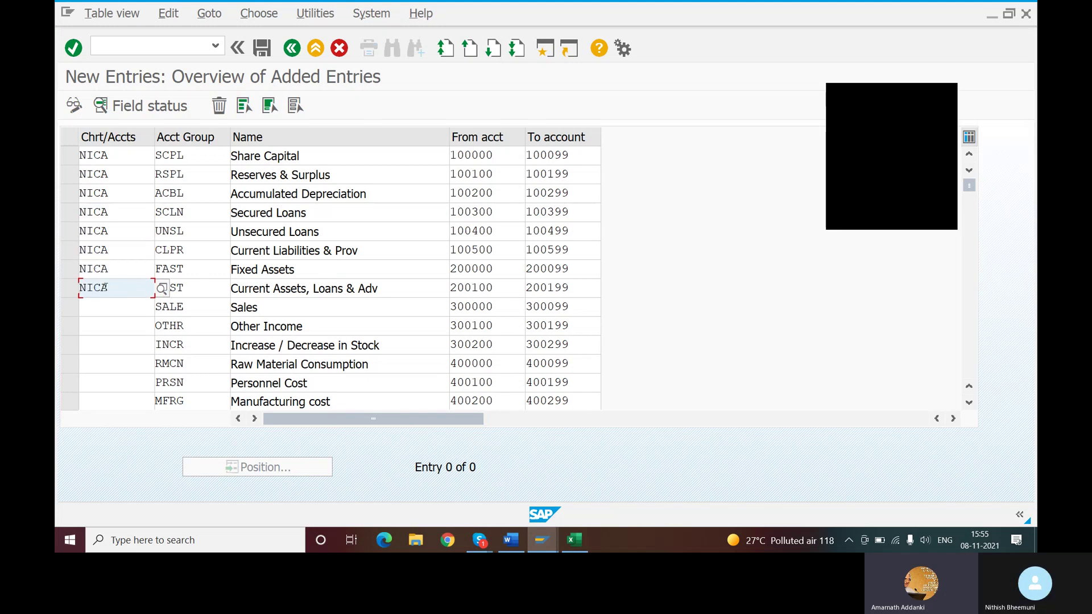
{"action": "left_click", "coordinate": [114, 311]}
{"action": "type", "text": "NICA"}
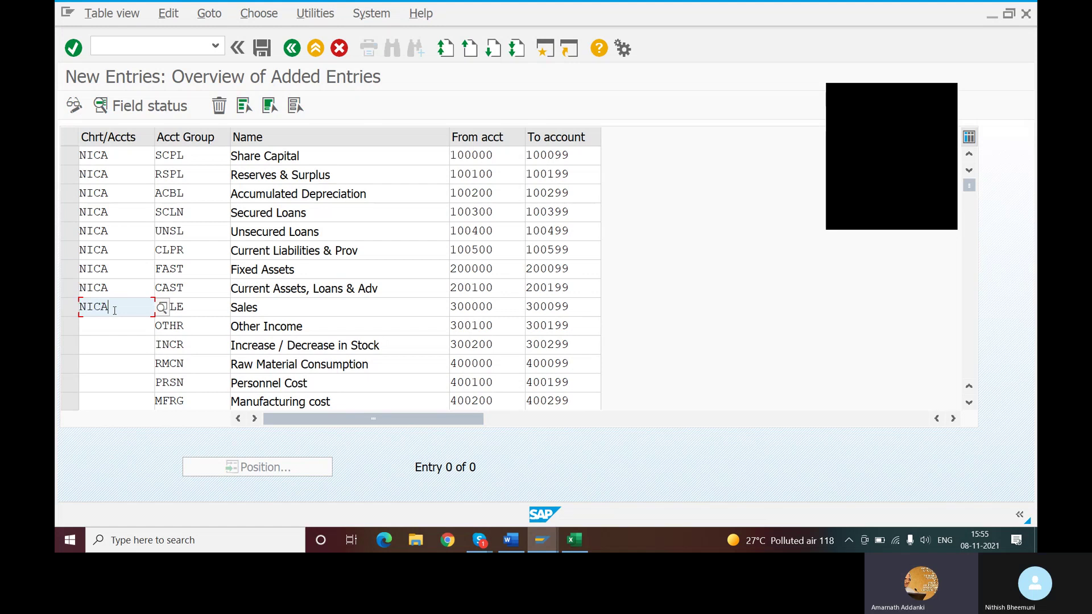
{"action": "left_click", "coordinate": [118, 328]}
{"action": "type", "text": "NICA"}
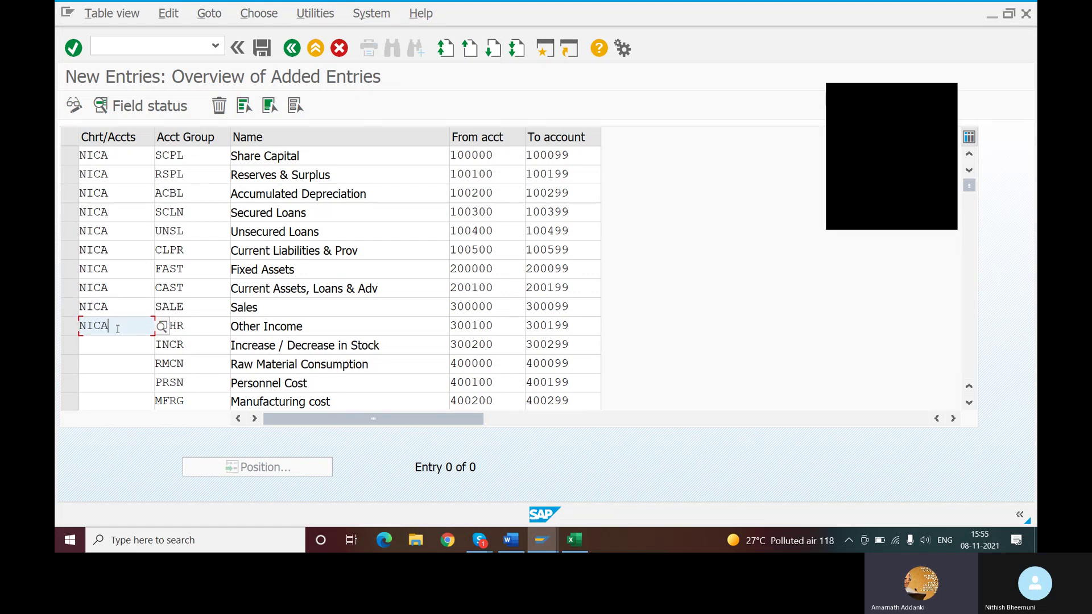
{"action": "left_click", "coordinate": [122, 348]}
{"action": "type", "text": "NICA"}
{"action": "left_click", "coordinate": [121, 369]}
{"action": "type", "text": "NICA"}
{"action": "left_click", "coordinate": [121, 383]}
{"action": "type", "text": "NICA"}
{"action": "left_click", "coordinate": [120, 405]}
{"action": "type", "text": "NICA"}
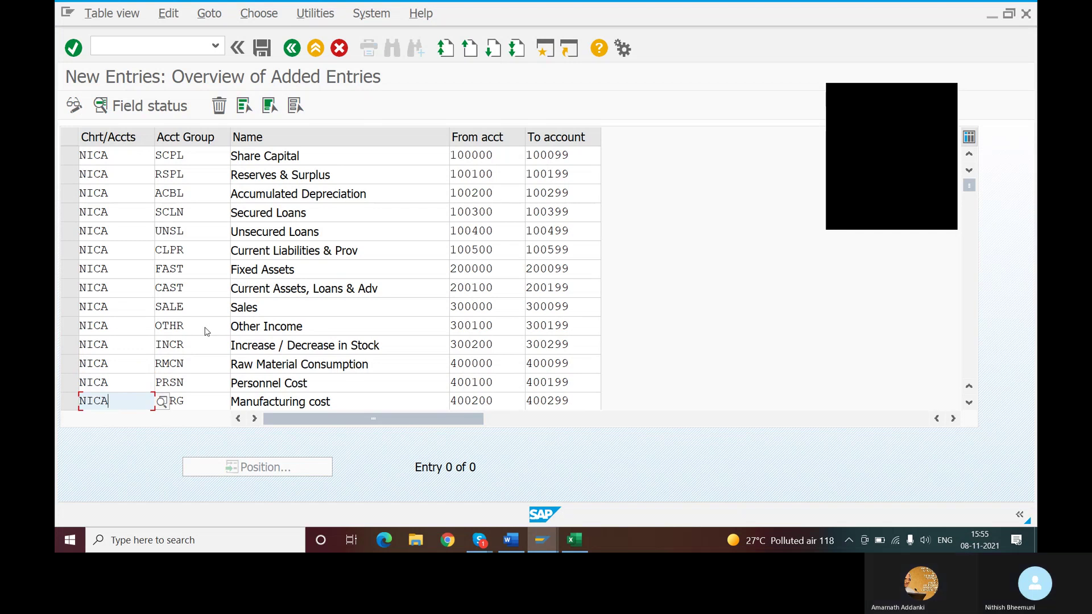
{"action": "key", "text": "Return"}
Review the NICA account groups and save them under the proposed customizing request.
{"action": "scroll", "coordinate": [270, 316], "scroll_direction": "down", "scroll_amount": 2}
{"action": "scroll", "coordinate": [274, 317], "scroll_direction": "up", "scroll_amount": 5}
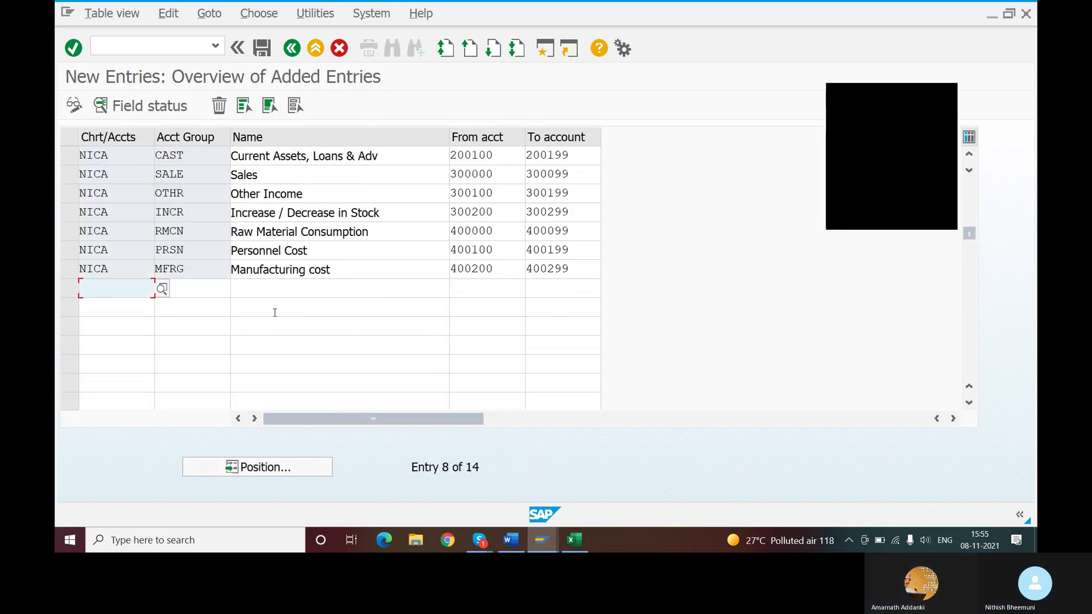
{"action": "scroll", "coordinate": [388, 317], "scroll_direction": "up", "scroll_amount": 2}
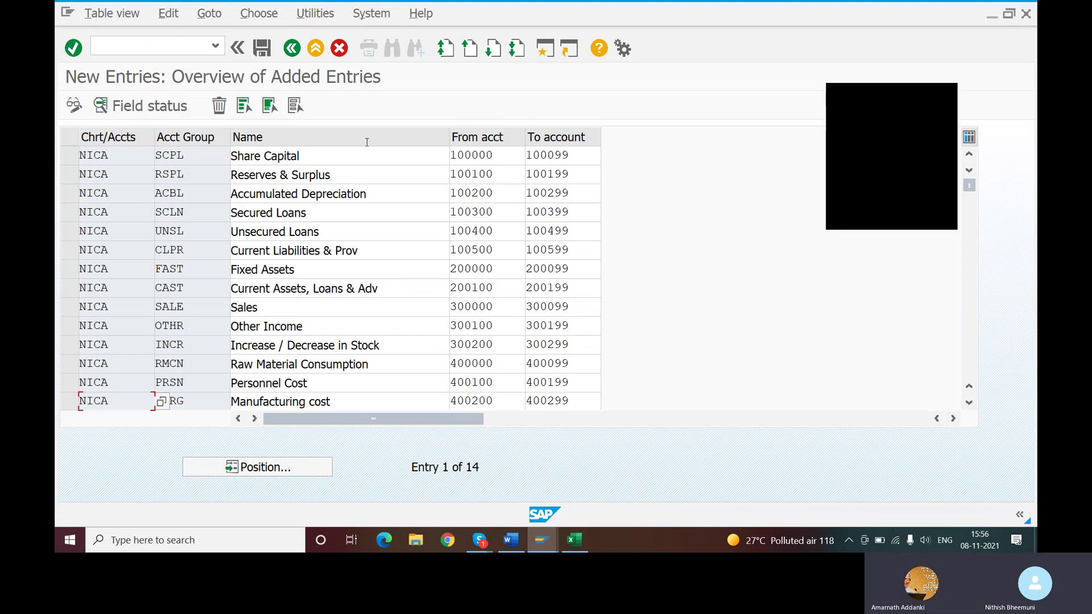
{"action": "left_click", "coordinate": [260, 50]}
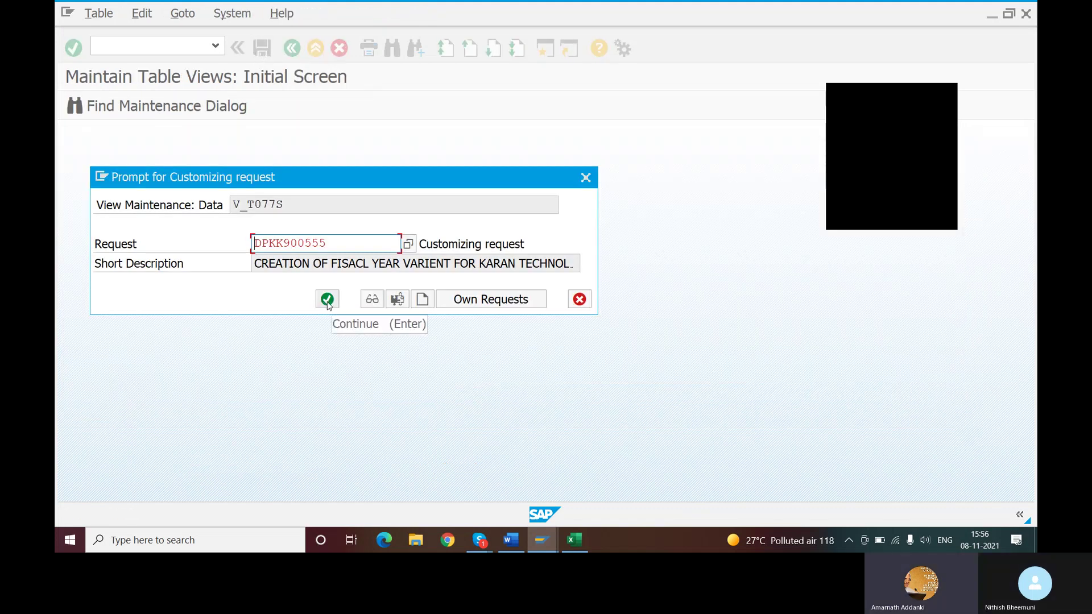
{"action": "left_click", "coordinate": [328, 301]}
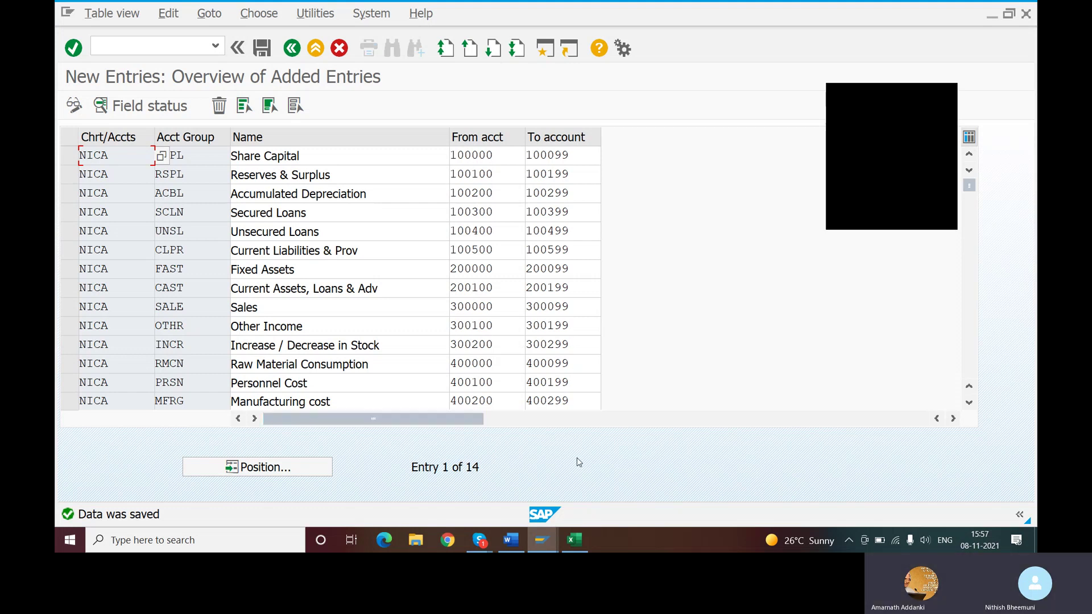
Look up the retained earnings transaction code on the G/L configuration slide in the Skype gallery, and return to SAP.
{"action": "mouse_move", "coordinate": [482, 545]}
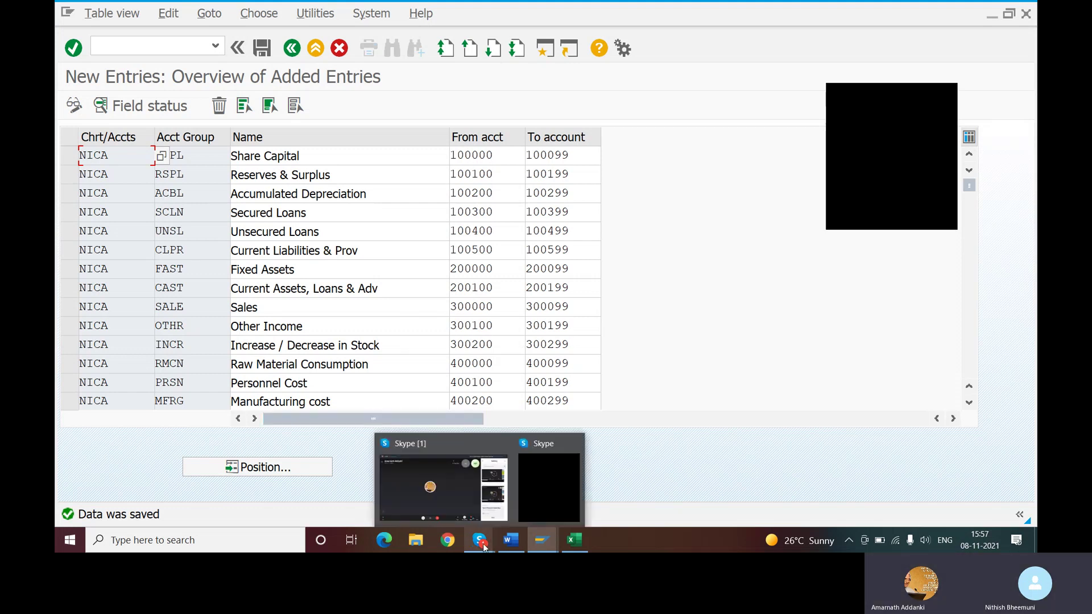
{"action": "mouse_move", "coordinate": [459, 522]}
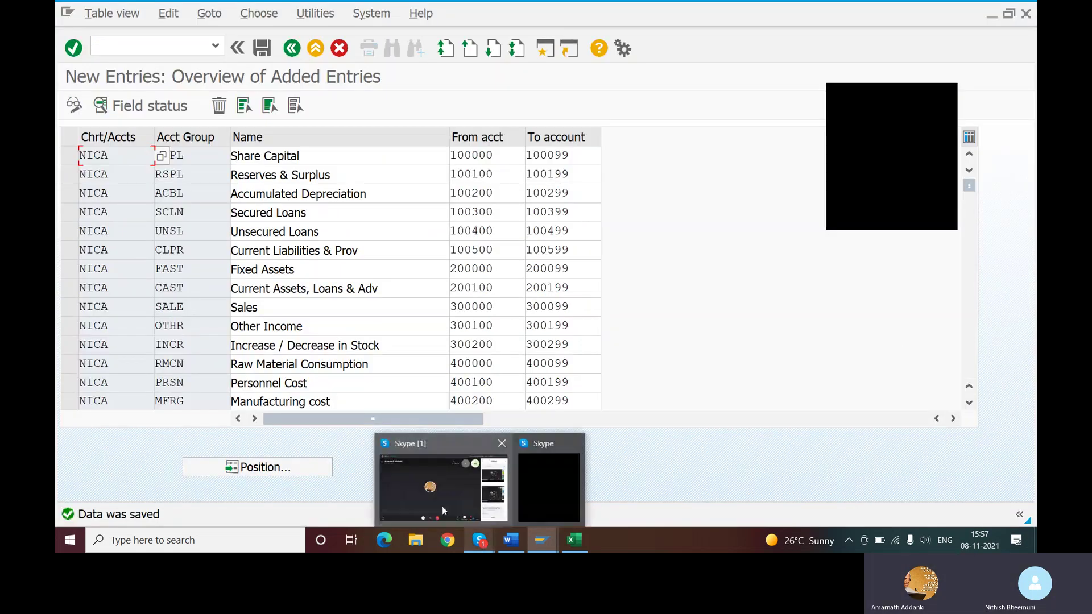
{"action": "left_click", "coordinate": [444, 500]}
{"action": "scroll", "coordinate": [911, 337], "scroll_direction": "up", "scroll_amount": 10}
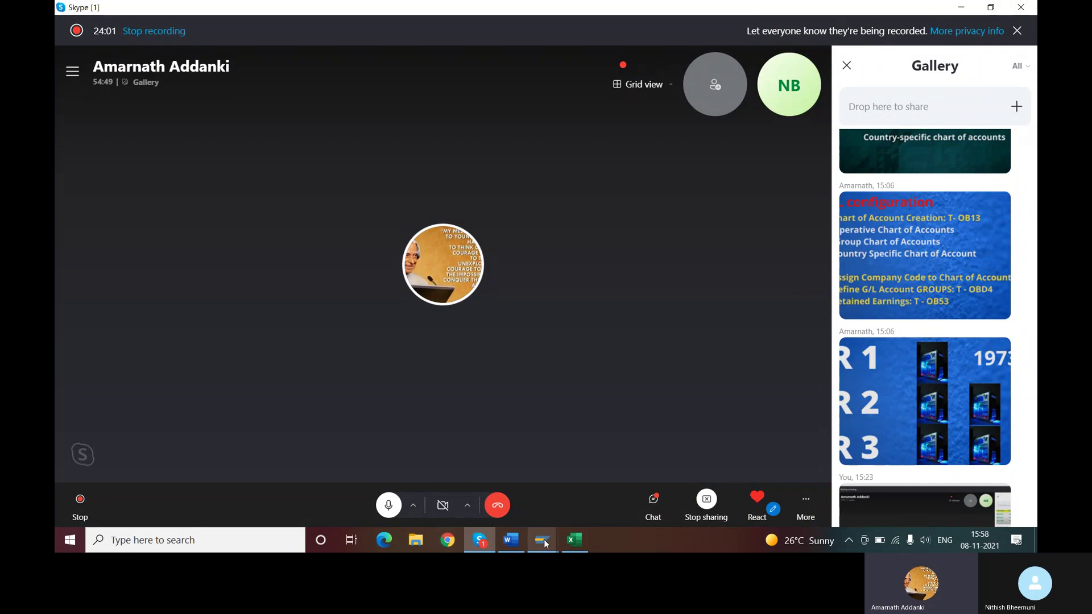
{"action": "mouse_move", "coordinate": [542, 540]}
{"action": "left_click", "coordinate": [582, 489]}
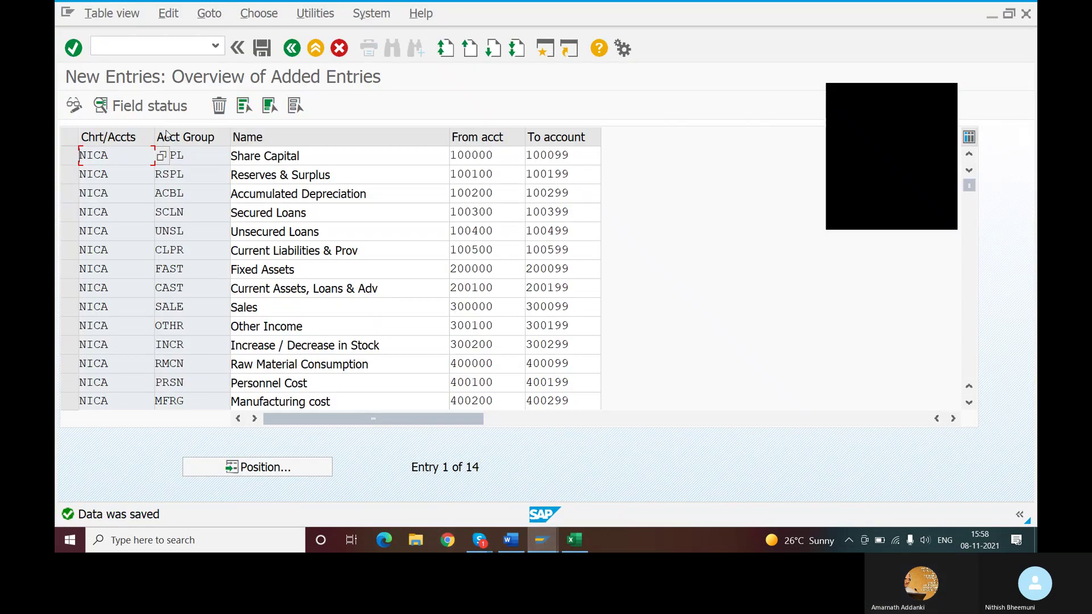
Open transaction OB53 for chart of accounts NICA and enter X as the P&L statement account type in the first row.
{"action": "left_click", "coordinate": [155, 46]}
{"action": "type", "text": "/NOB53"}
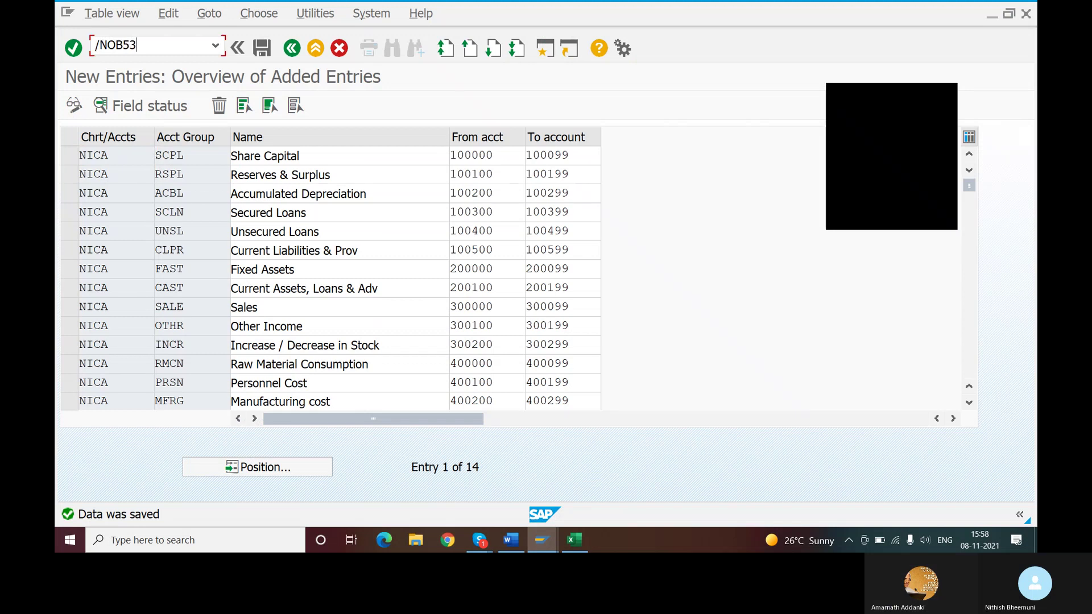
{"action": "key", "text": "Return"}
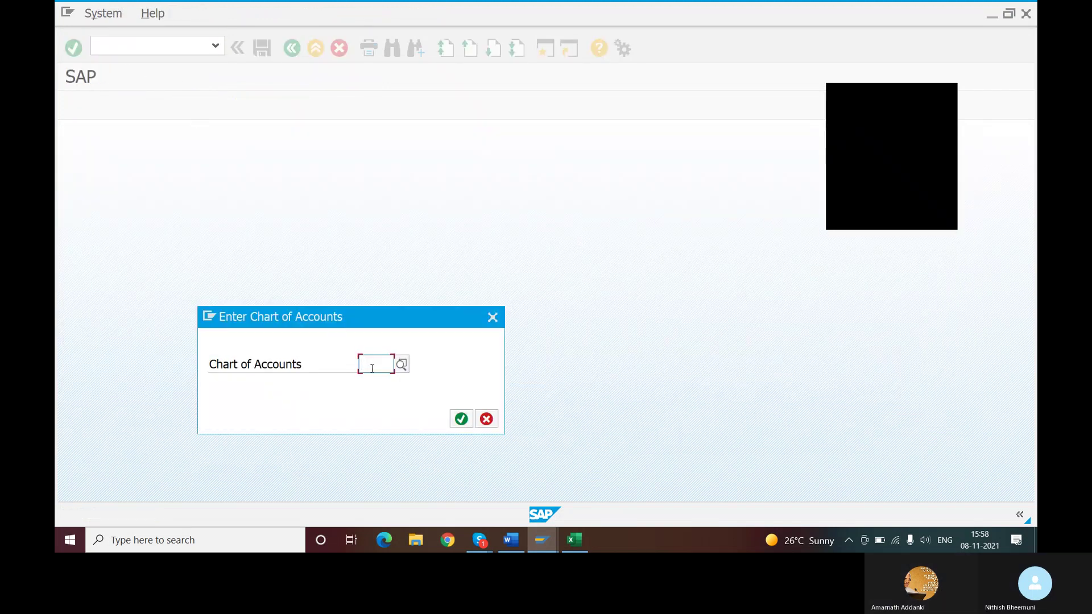
{"action": "type", "text": "NICA"}
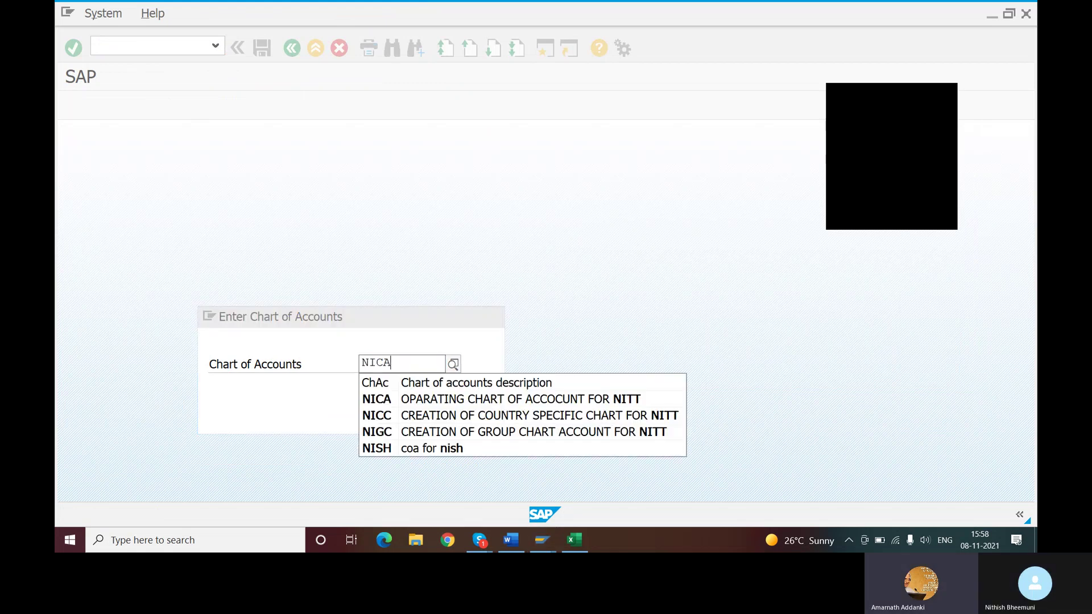
{"action": "key", "text": "Return"}
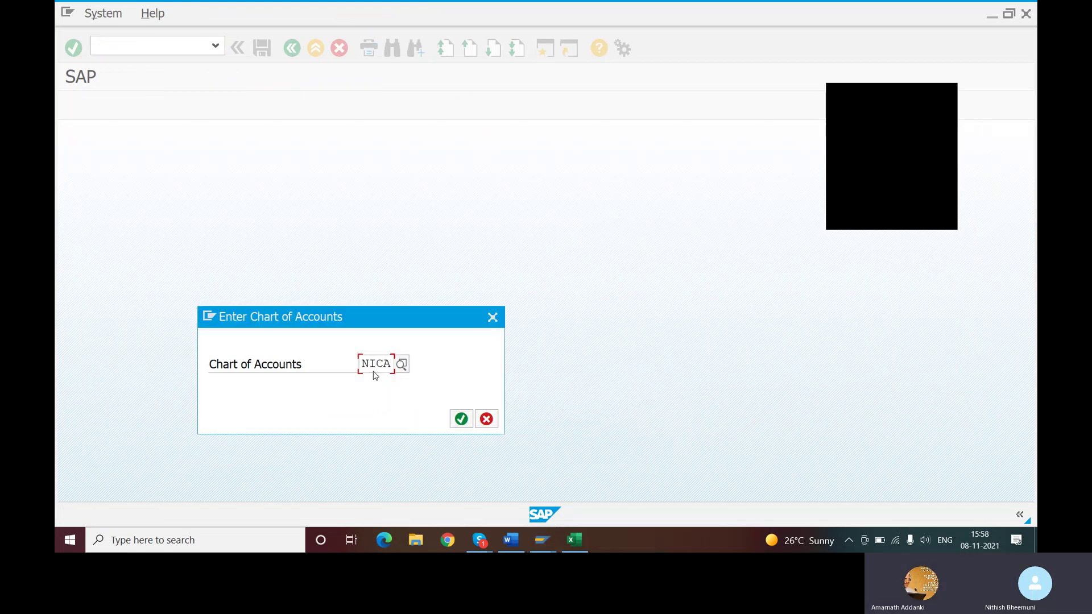
{"action": "key", "text": "Return"}
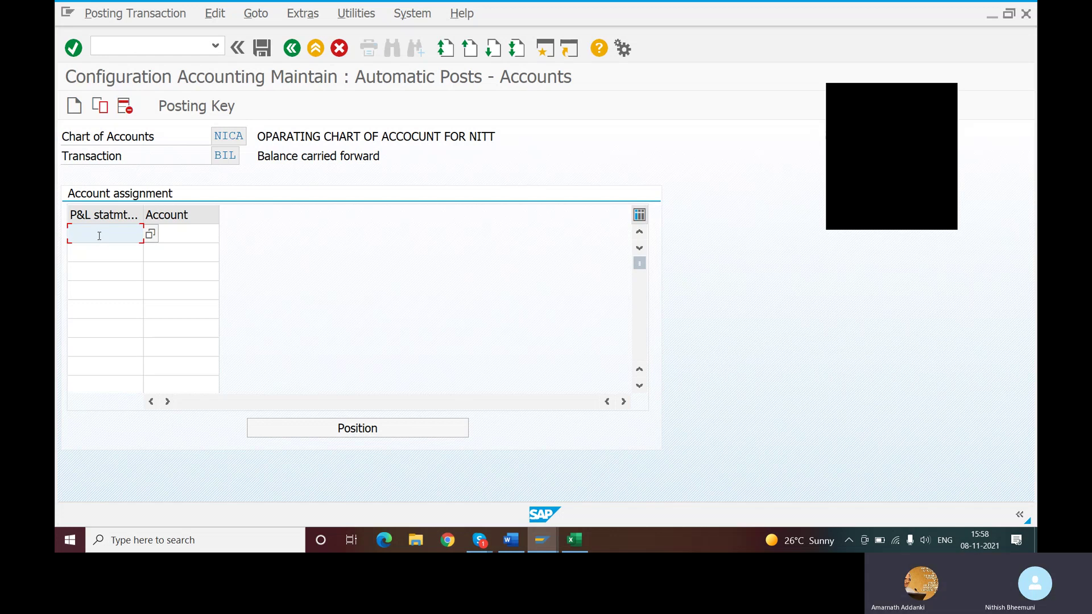
{"action": "type", "text": "X"}
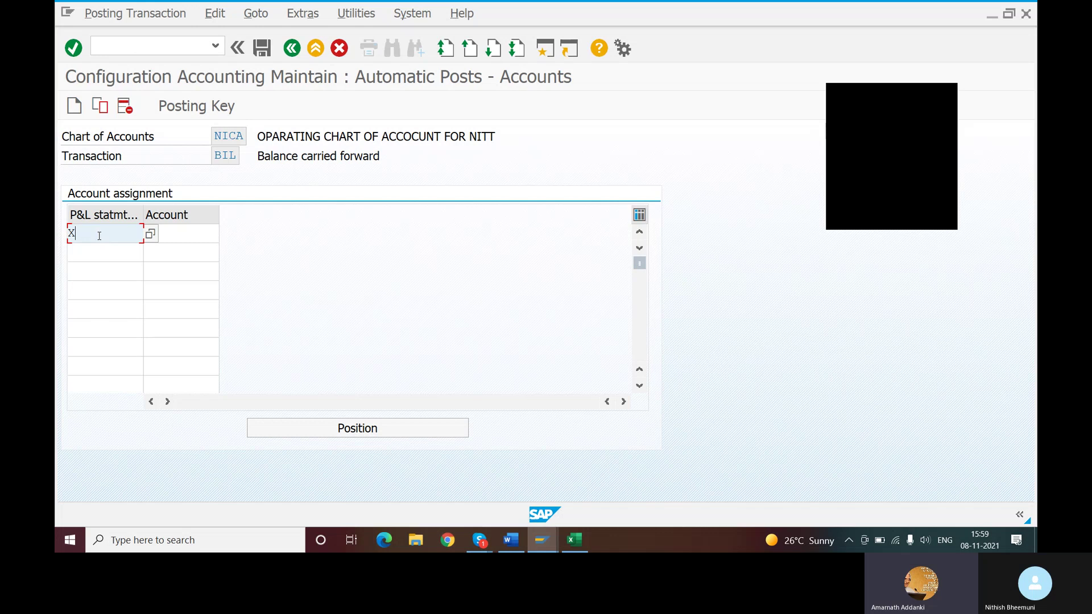
{"action": "key", "text": "Tab"}
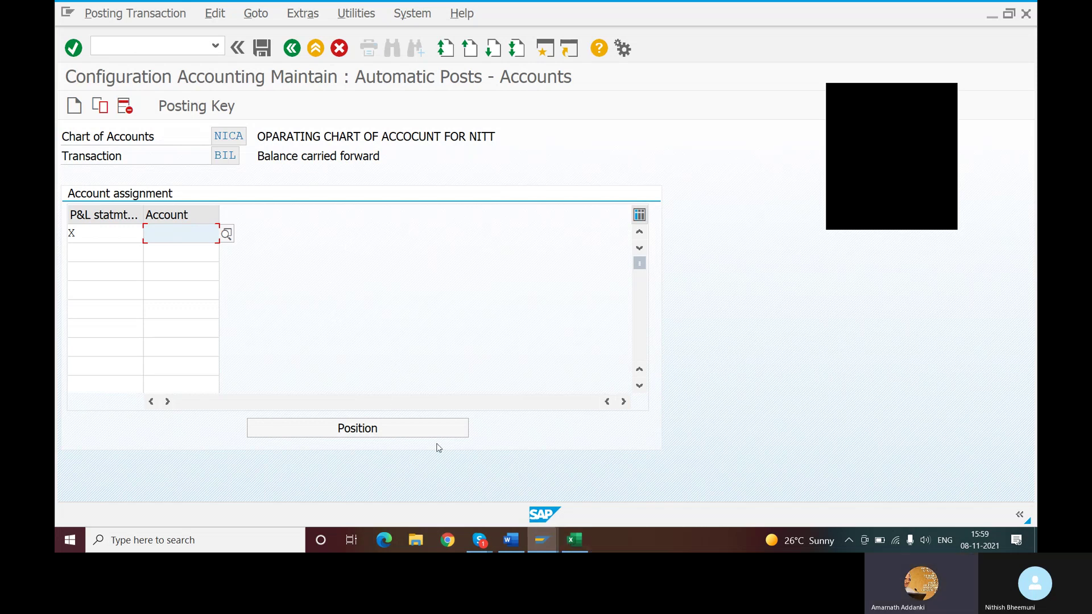
Look through the SAP DOCUMEMT notes in Word, from the company setup to the fiscal year assignment section, and return to SAP.
{"action": "mouse_move", "coordinate": [506, 545]}
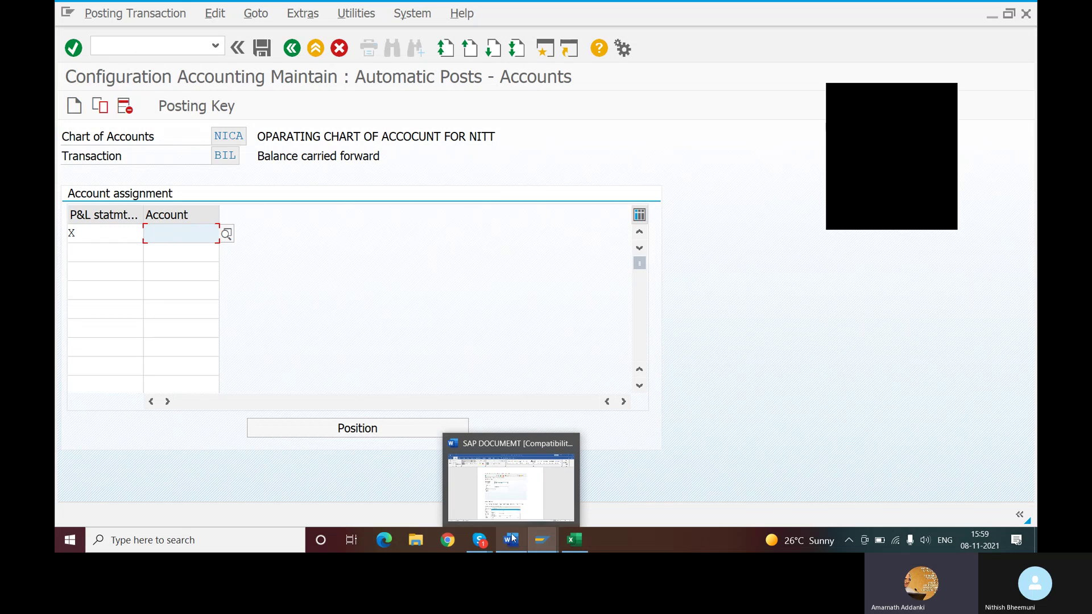
{"action": "left_click", "coordinate": [504, 494]}
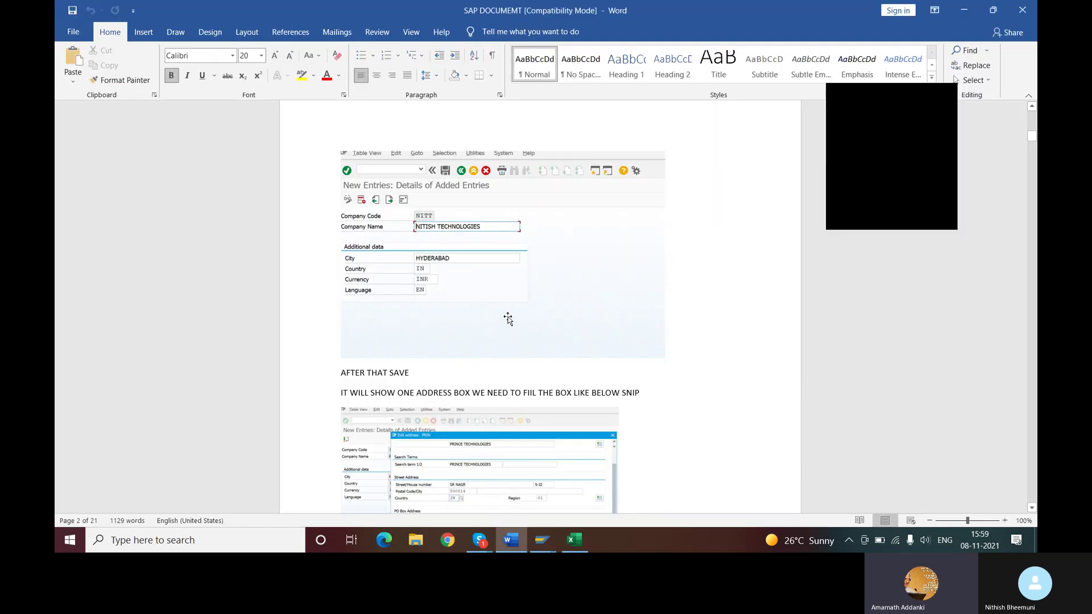
{"action": "scroll", "coordinate": [507, 317], "scroll_direction": "down", "scroll_amount": 5}
{"action": "scroll", "coordinate": [518, 376], "scroll_direction": "down", "scroll_amount": 12}
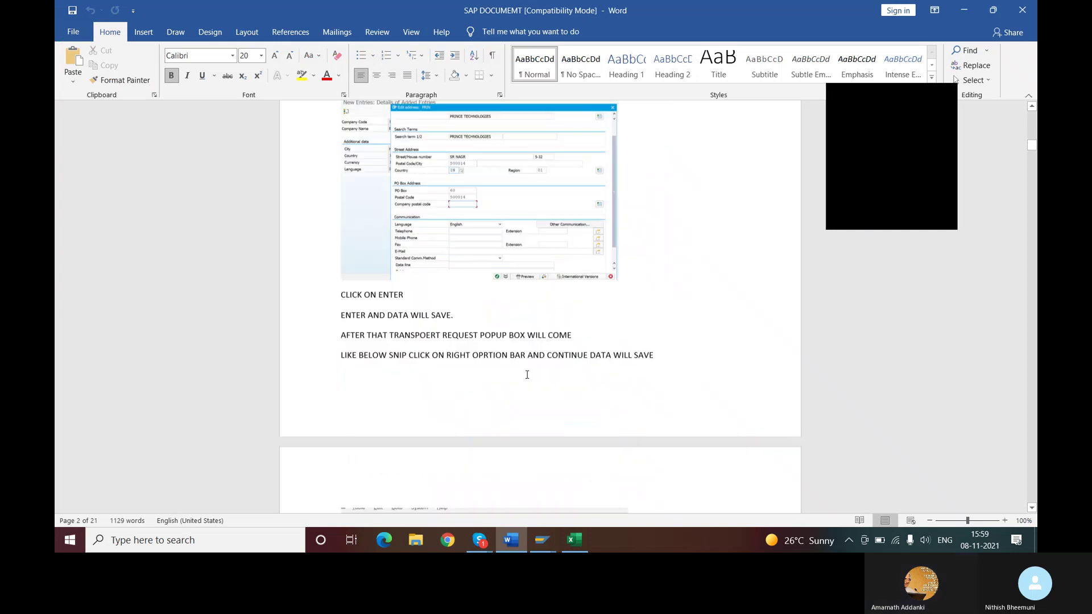
{"action": "scroll", "coordinate": [522, 375], "scroll_direction": "down", "scroll_amount": 10}
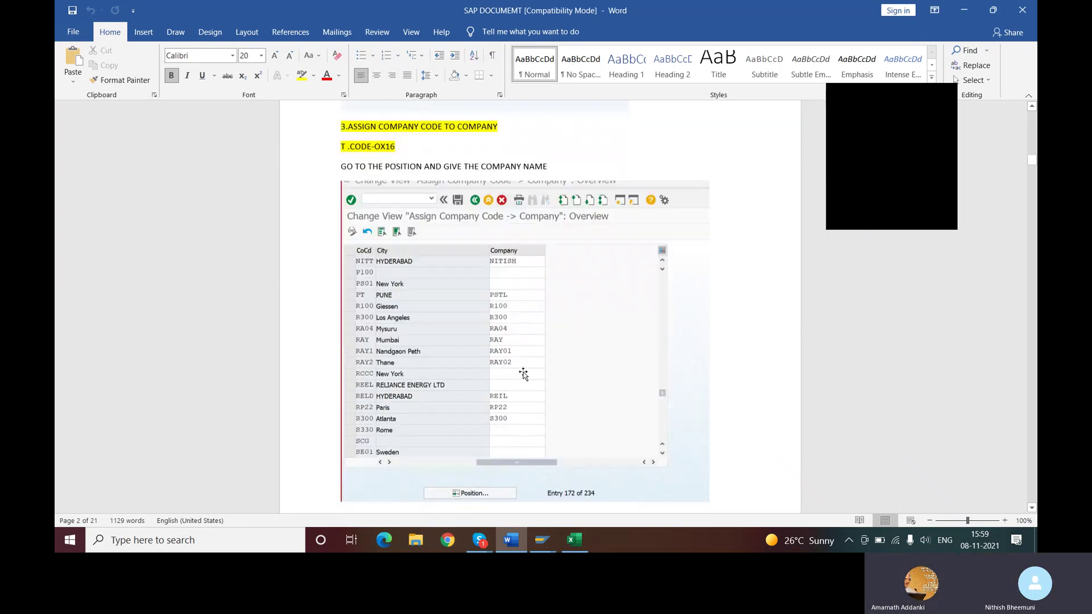
{"action": "scroll", "coordinate": [517, 378], "scroll_direction": "down", "scroll_amount": 12}
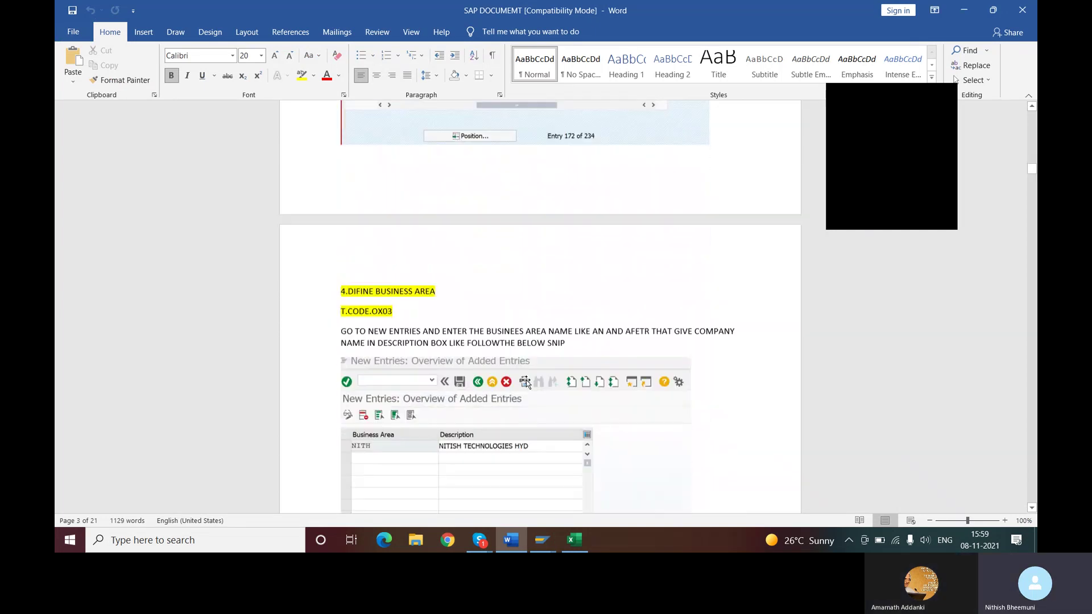
{"action": "scroll", "coordinate": [527, 384], "scroll_direction": "down", "scroll_amount": 10}
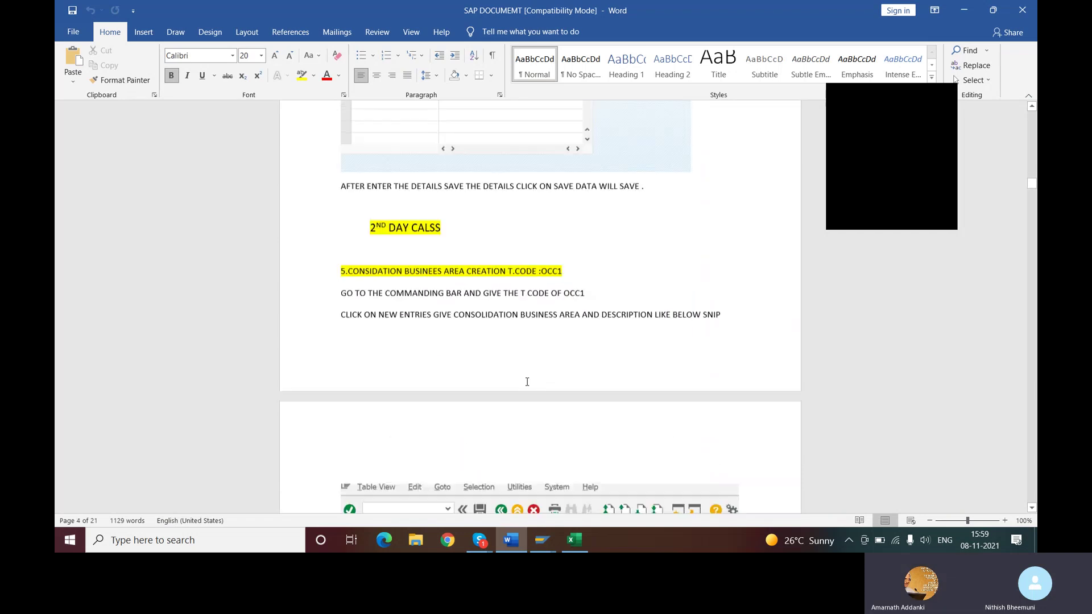
{"action": "scroll", "coordinate": [519, 379], "scroll_direction": "down", "scroll_amount": 12}
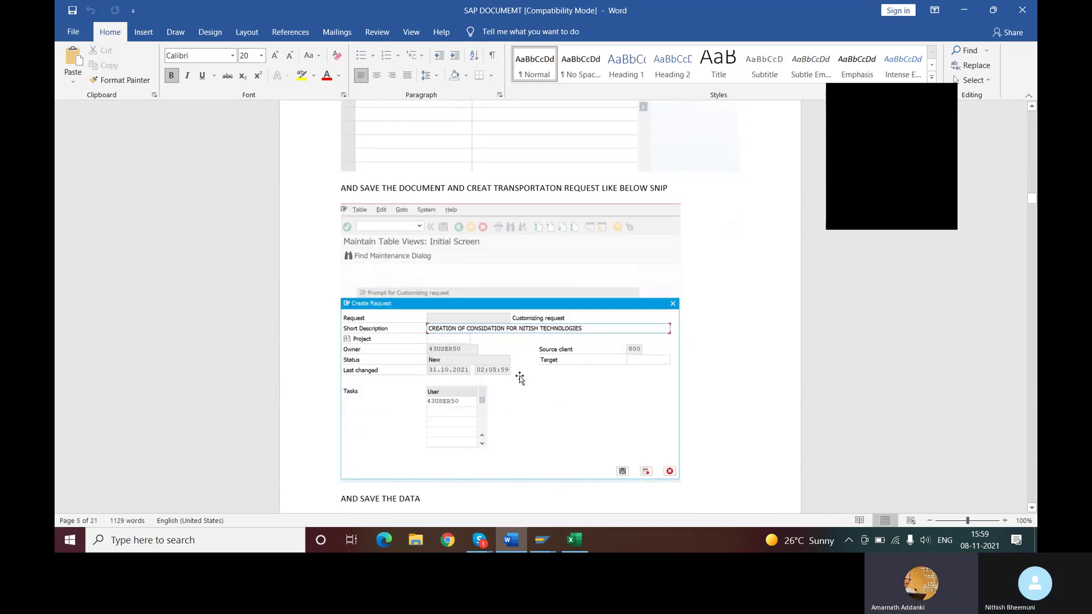
{"action": "scroll", "coordinate": [509, 370], "scroll_direction": "down", "scroll_amount": 10}
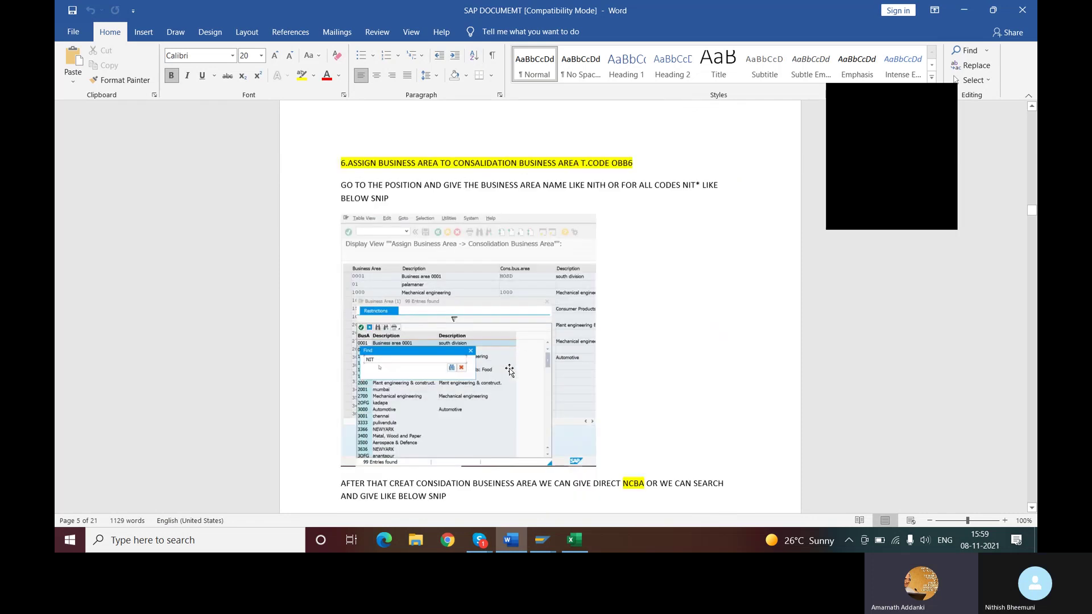
{"action": "scroll", "coordinate": [510, 373], "scroll_direction": "down", "scroll_amount": 12}
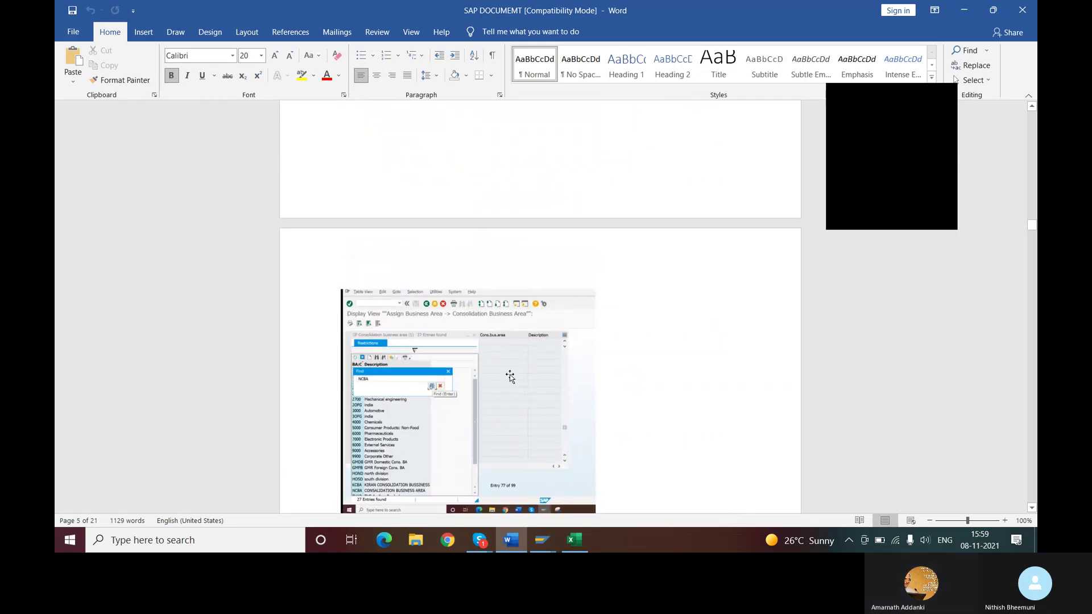
{"action": "scroll", "coordinate": [510, 375], "scroll_direction": "down", "scroll_amount": 12}
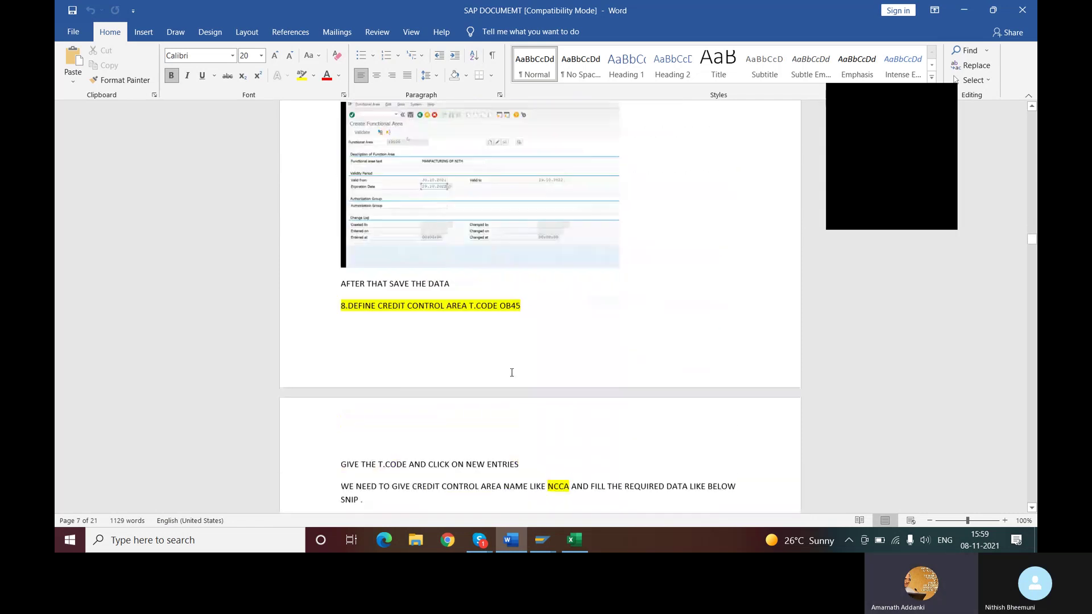
{"action": "scroll", "coordinate": [511, 374], "scroll_direction": "down", "scroll_amount": 3}
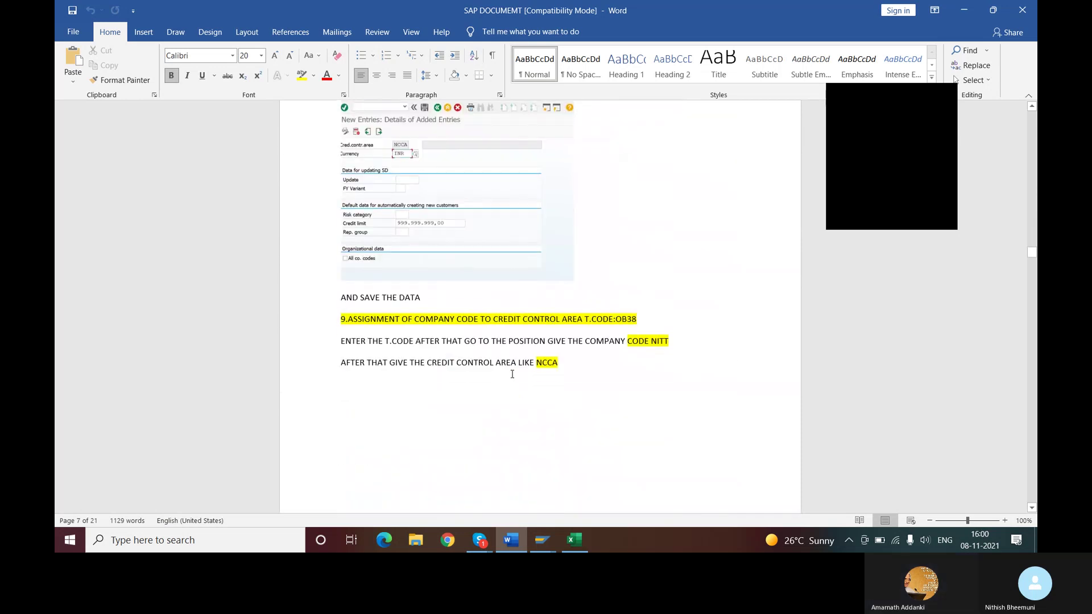
{"action": "scroll", "coordinate": [511, 375], "scroll_direction": "down", "scroll_amount": 12}
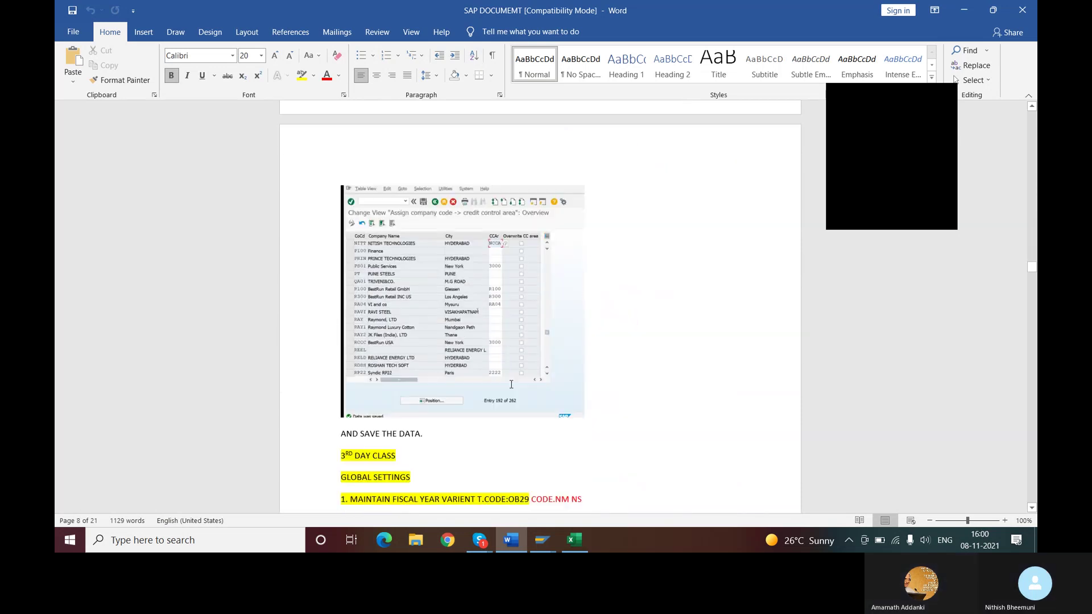
{"action": "scroll", "coordinate": [511, 378], "scroll_direction": "down", "scroll_amount": 15}
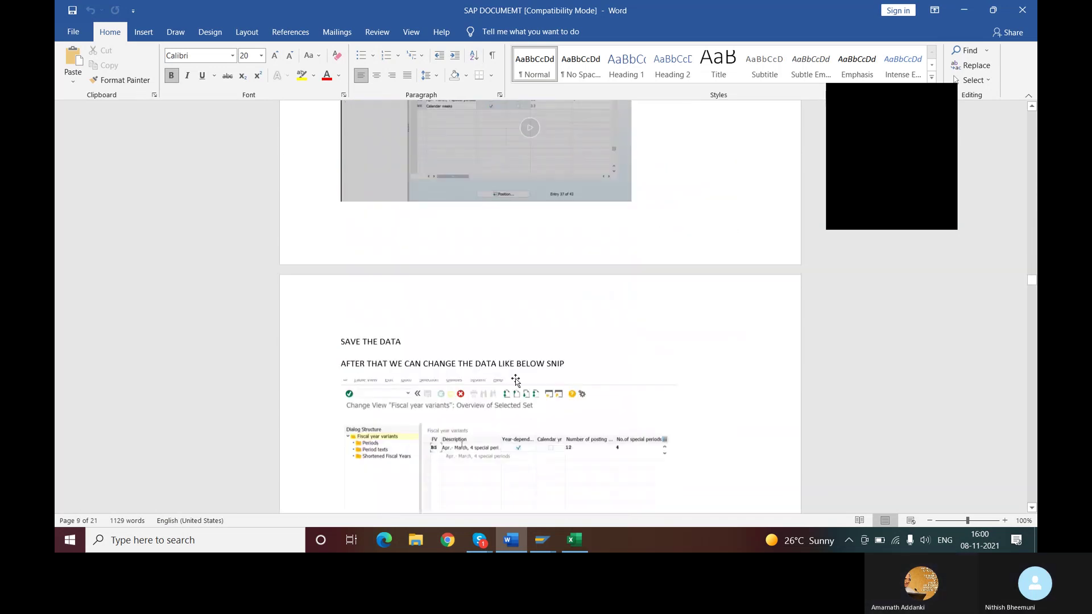
{"action": "scroll", "coordinate": [516, 381], "scroll_direction": "down", "scroll_amount": 11}
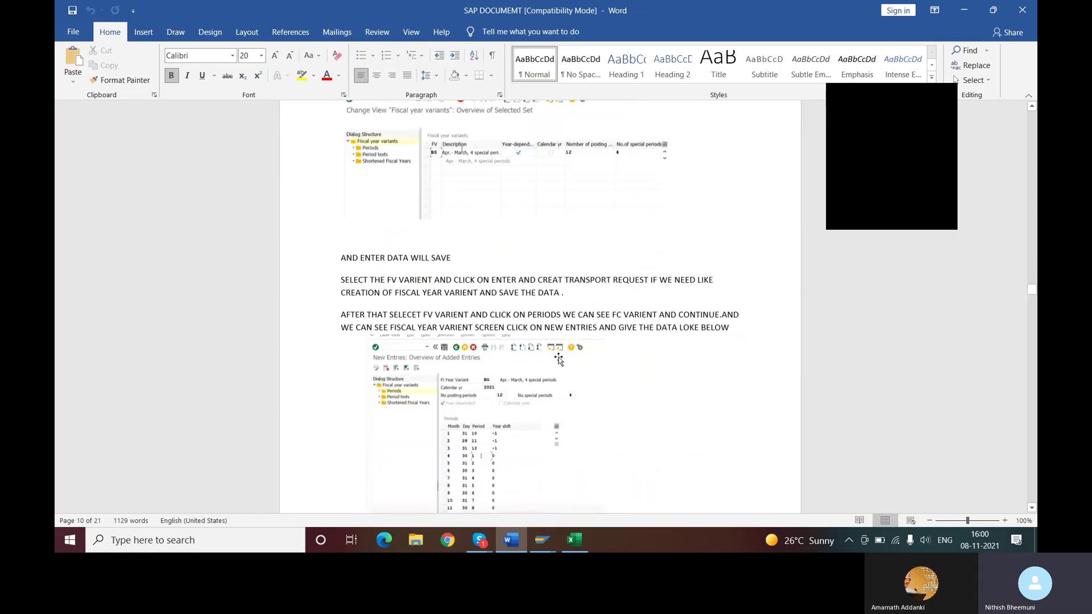
{"action": "scroll", "coordinate": [555, 348], "scroll_direction": "down", "scroll_amount": 16}
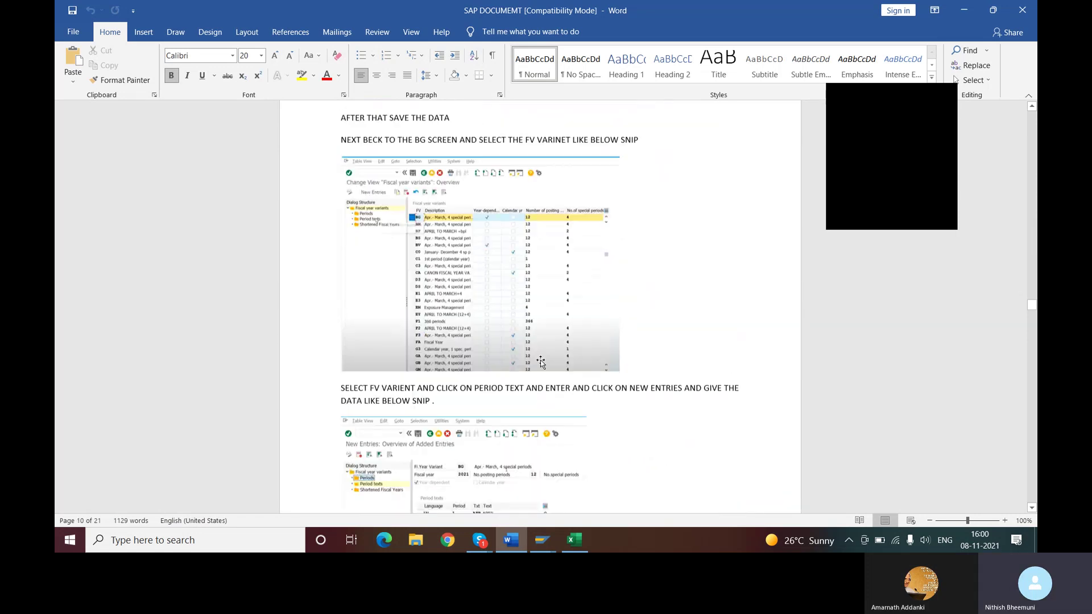
{"action": "scroll", "coordinate": [544, 362], "scroll_direction": "down", "scroll_amount": 15}
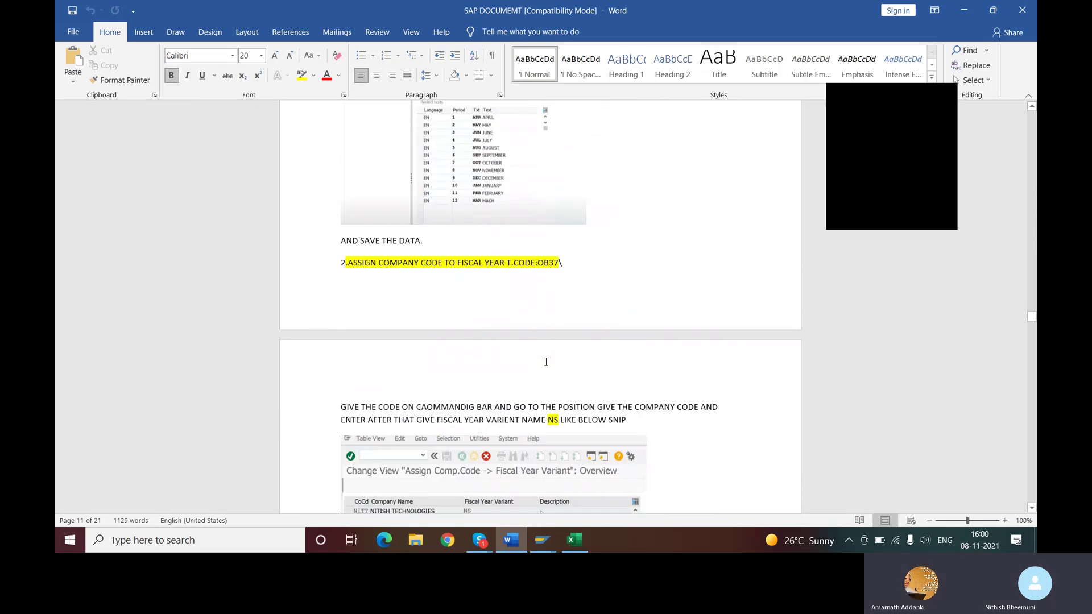
{"action": "scroll", "coordinate": [545, 362], "scroll_direction": "down", "scroll_amount": 2}
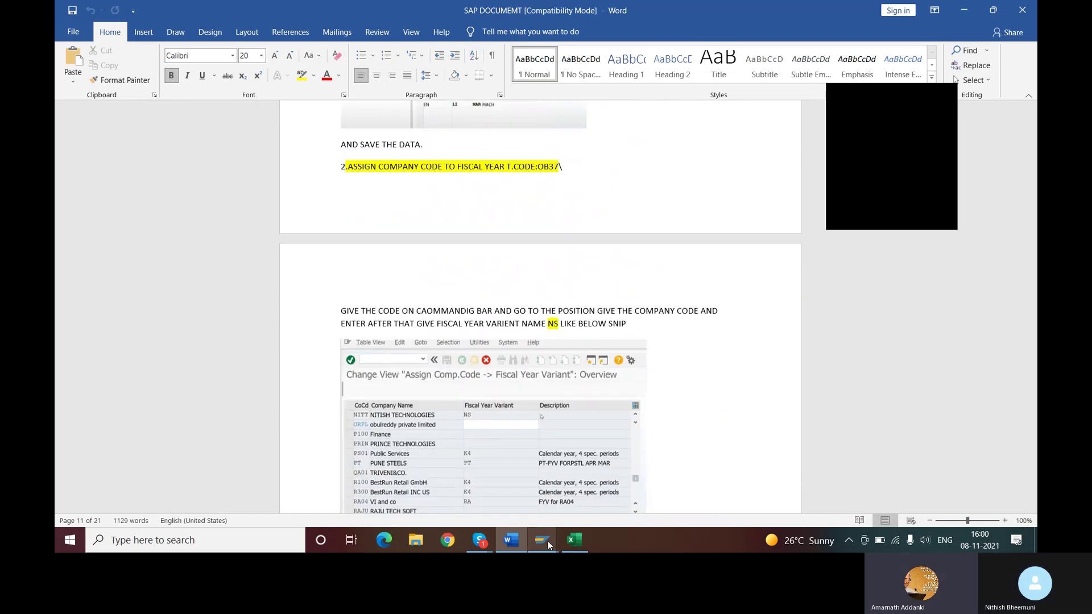
{"action": "mouse_move", "coordinate": [535, 539]}
{"action": "left_click", "coordinate": [566, 505]}
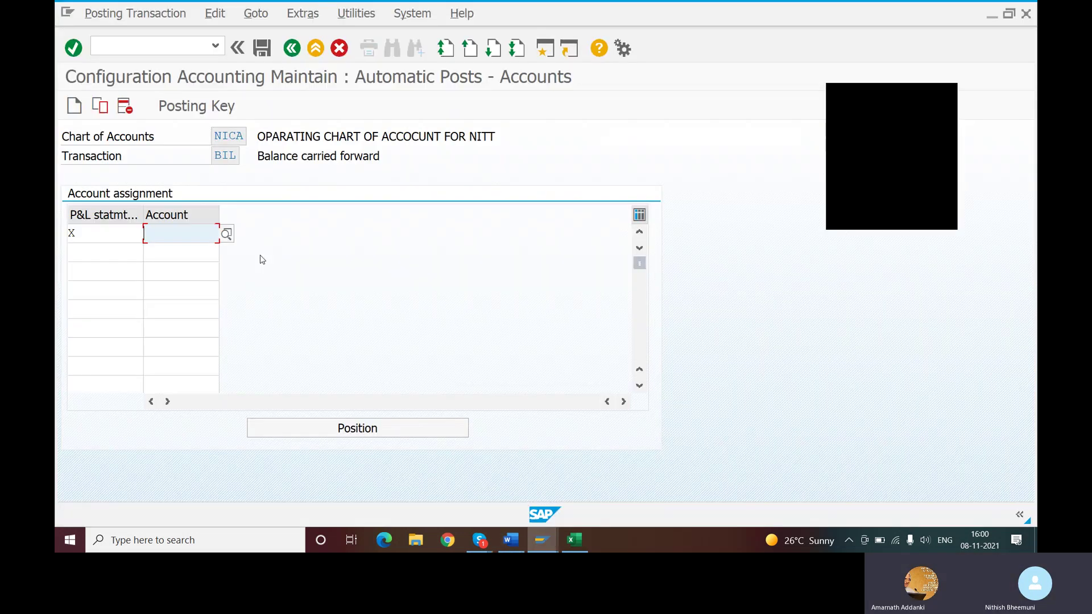
Assign account 100100 to P&L statement account type X and save the entry under the proposed customizing request.
{"action": "type", "text": "100100"}
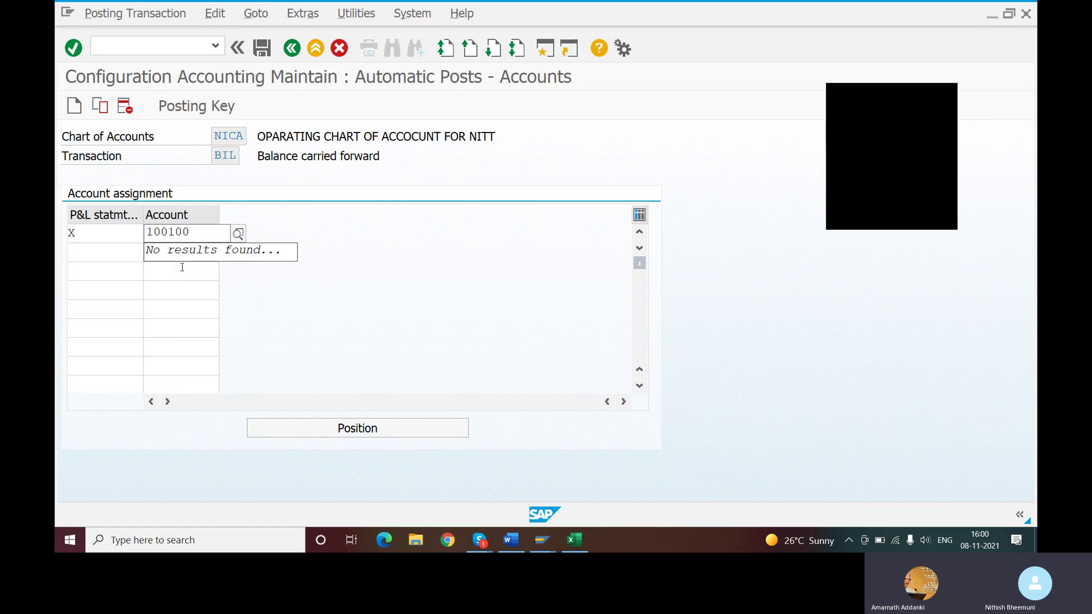
{"action": "key", "text": "Tab"}
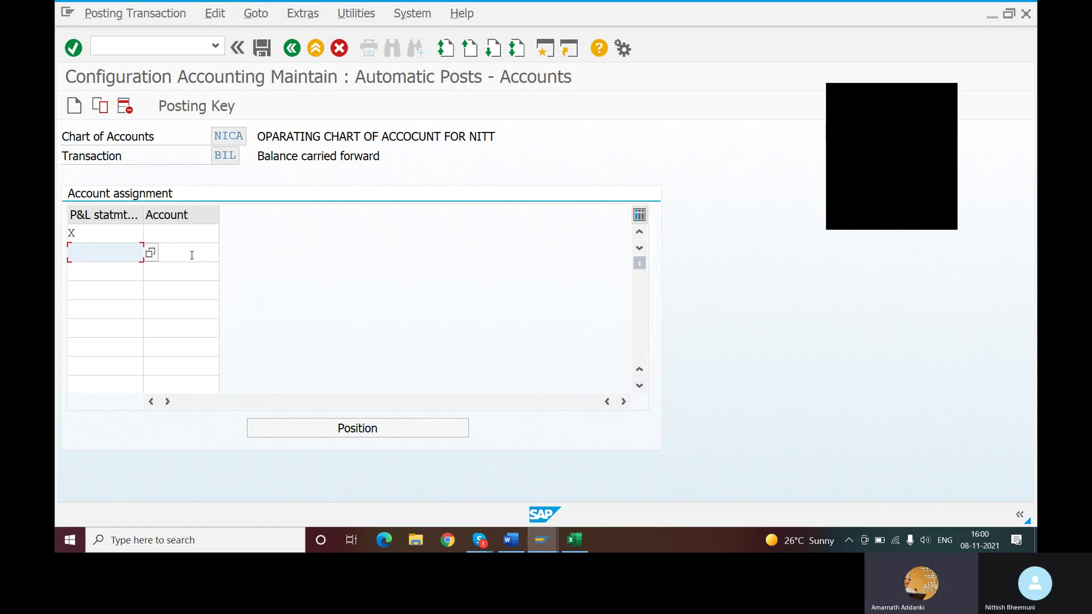
{"action": "left_click", "coordinate": [179, 235]}
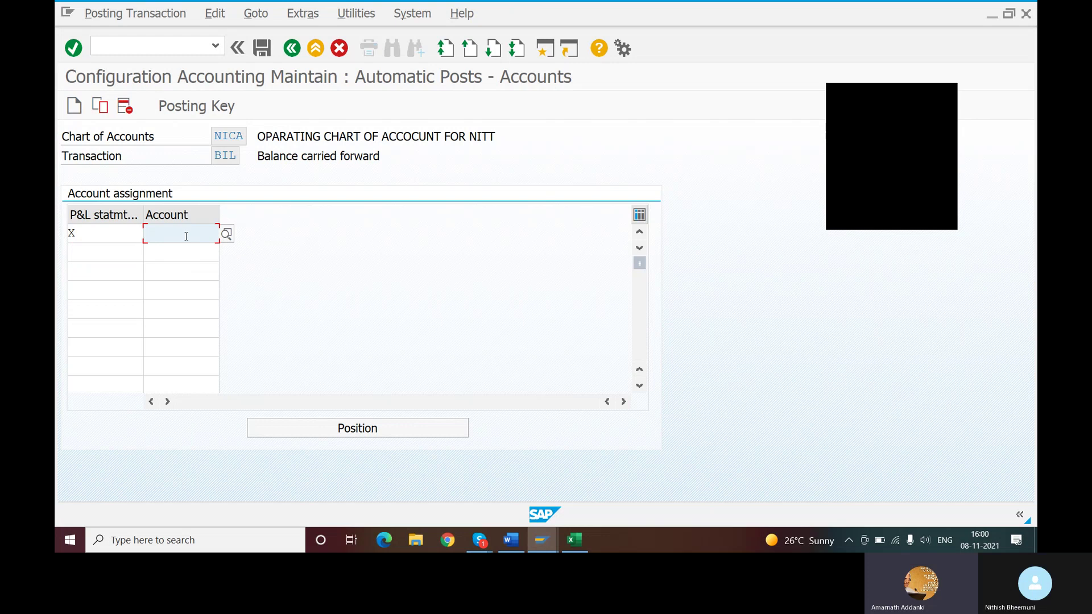
{"action": "type", "text": "100100"}
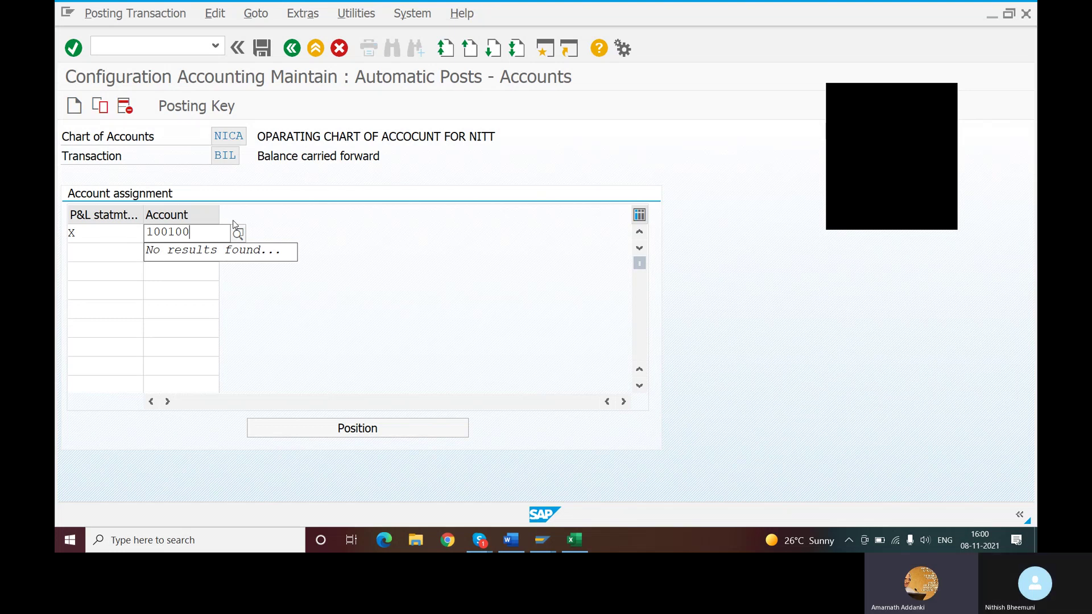
{"action": "left_click", "coordinate": [262, 51]}
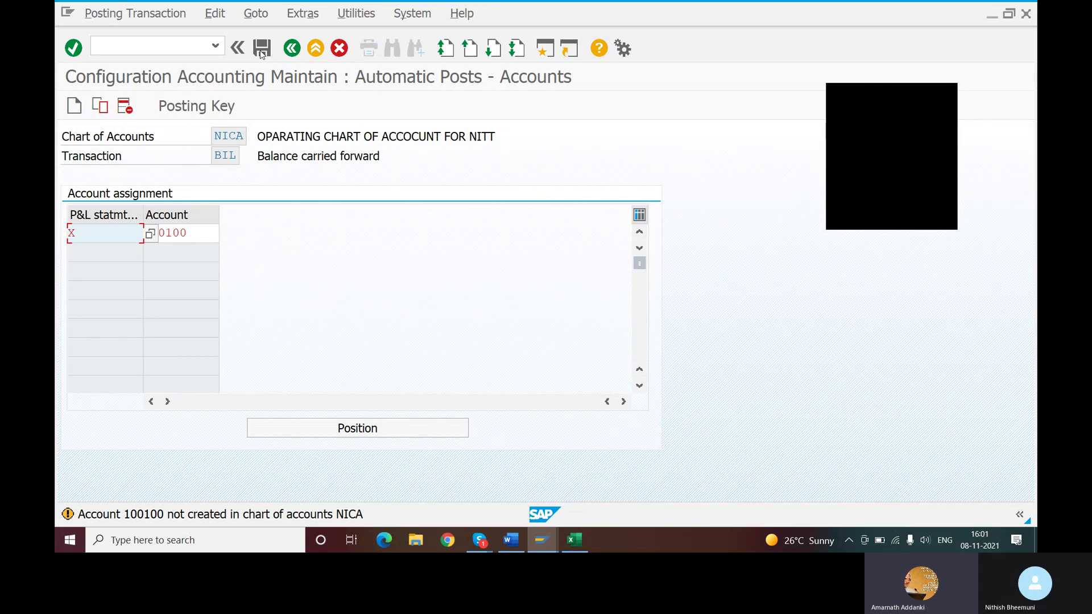
{"action": "left_click", "coordinate": [261, 51]}
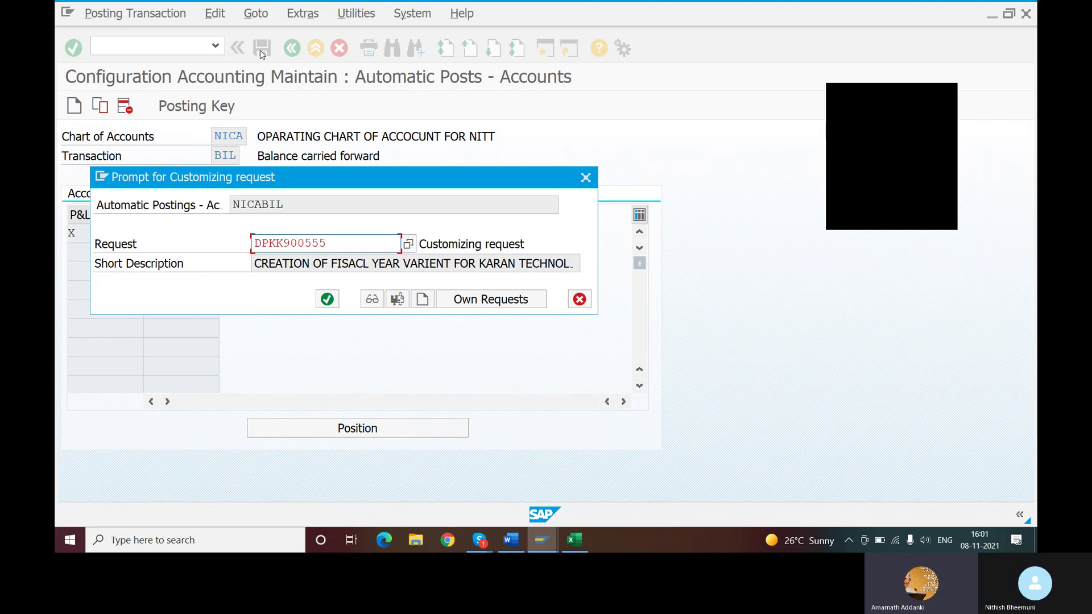
{"action": "left_click", "coordinate": [327, 300]}
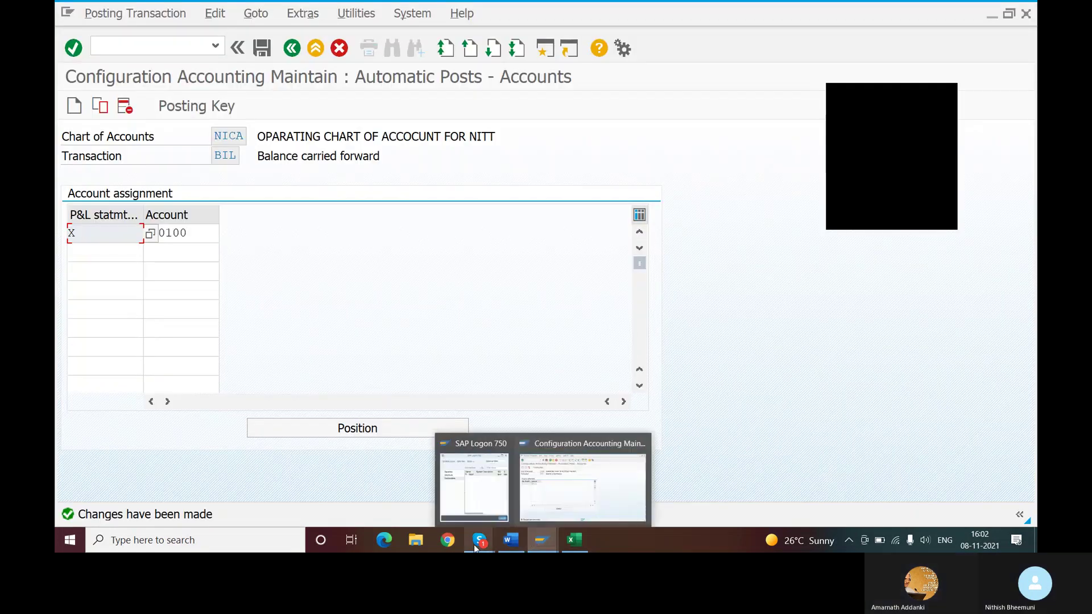
Switch to the Skype call window with the shared gallery of configuration slides.
{"action": "mouse_move", "coordinate": [478, 543]}
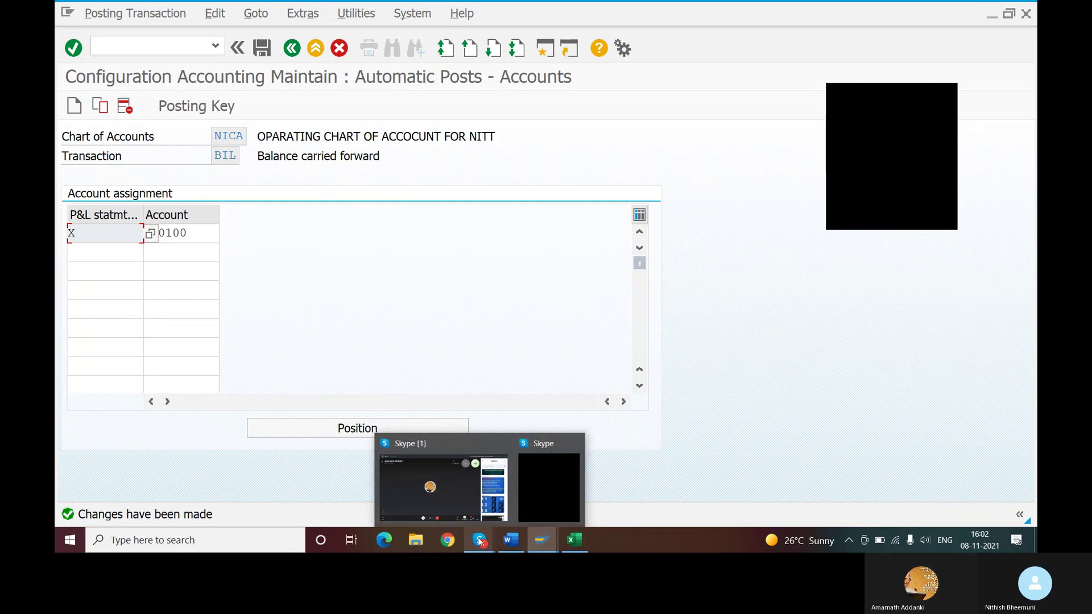
{"action": "mouse_move", "coordinate": [459, 498]}
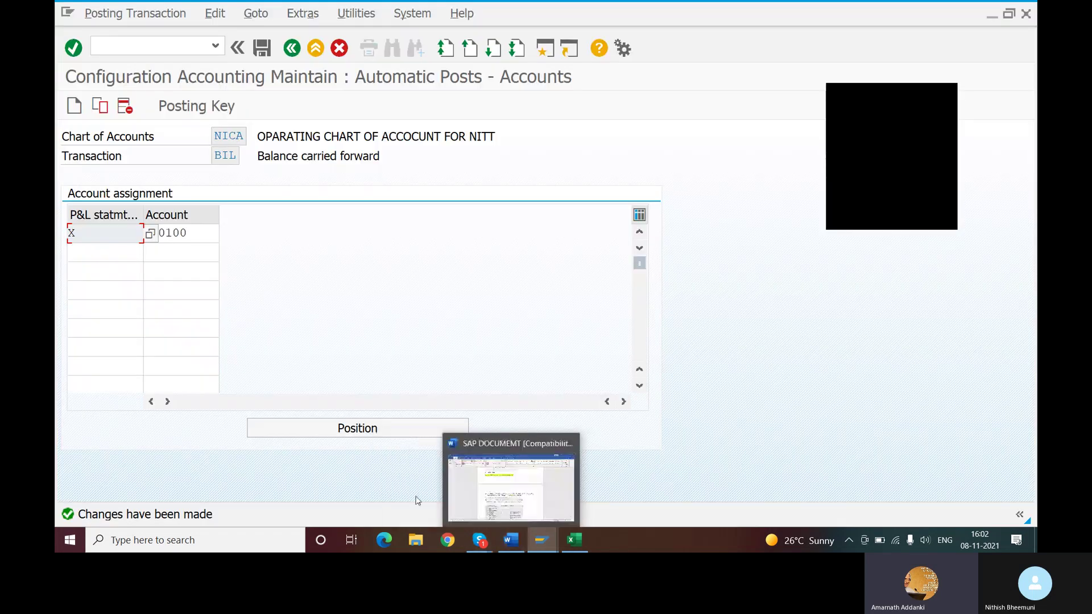
{"action": "mouse_move", "coordinate": [432, 497]}
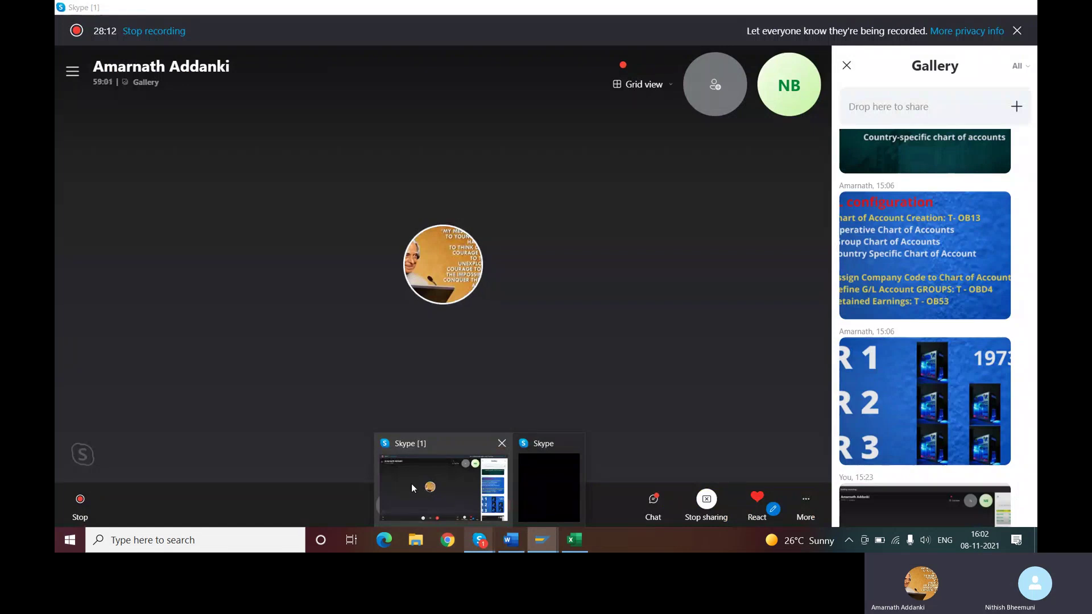
{"action": "left_click", "coordinate": [412, 483]}
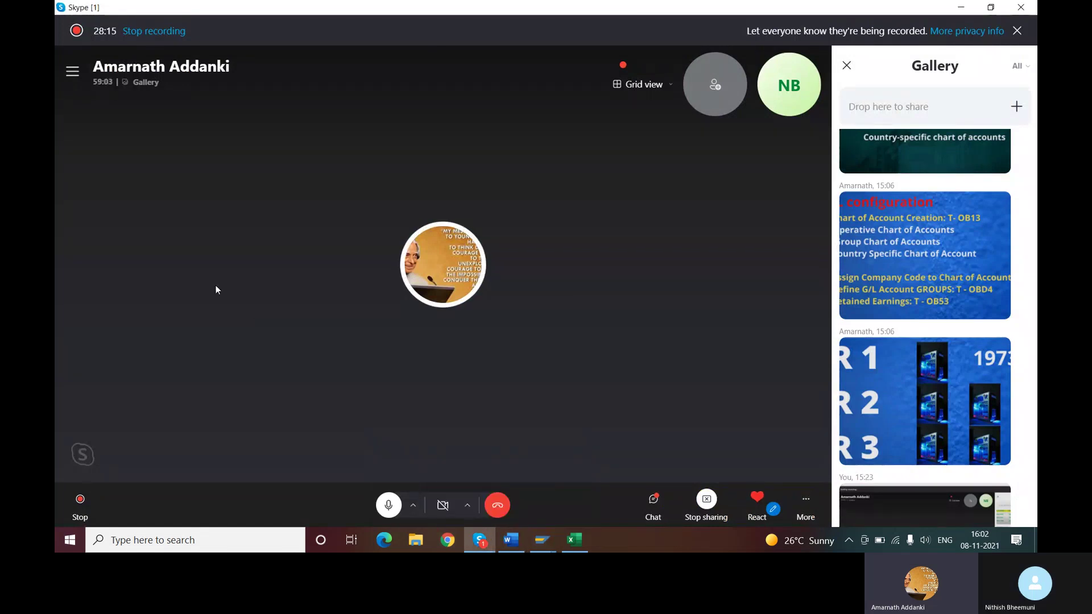